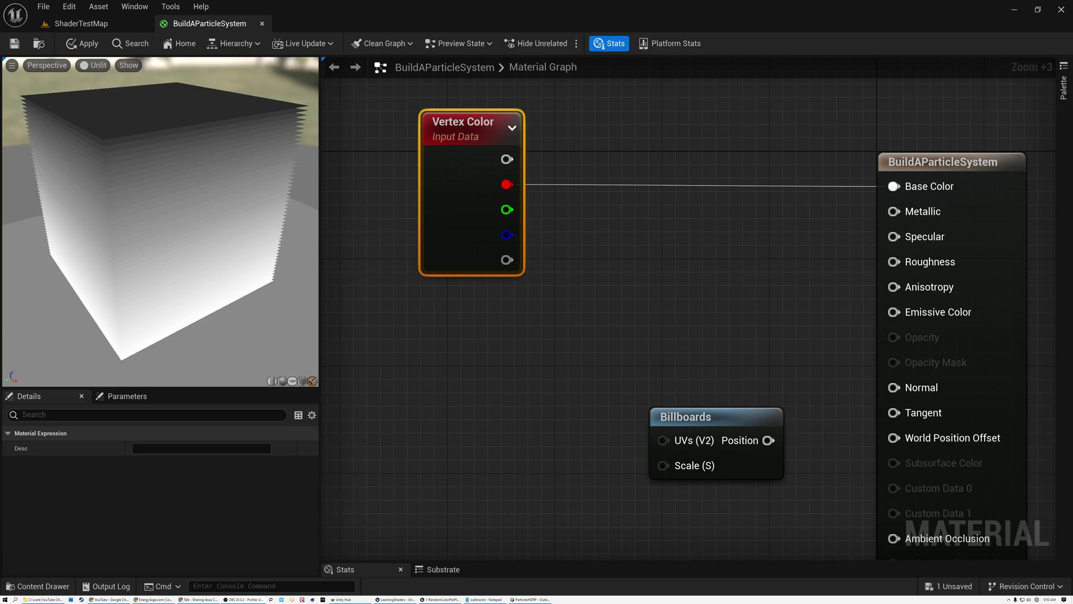
Connect the Billboards node's Position output to the material's World Position Offset input
{"action": "mouse_move", "coordinate": [169, 274]}
{"action": "left_mouse_down"}
{"action": "mouse_move", "coordinate": [184, 263]}
{"action": "mouse_move", "coordinate": [167, 271]}
{"action": "left_mouse_up"}
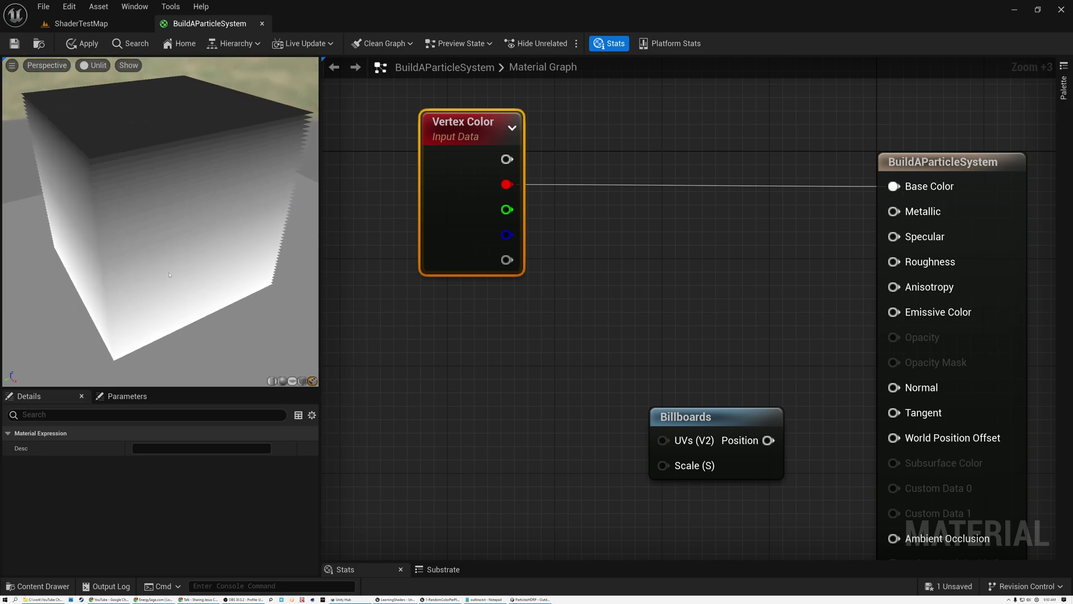
{"action": "mouse_move", "coordinate": [693, 417]}
{"action": "left_mouse_down"}
{"action": "mouse_move", "coordinate": [679, 403]}
{"action": "mouse_move", "coordinate": [690, 403]}
{"action": "left_mouse_up"}
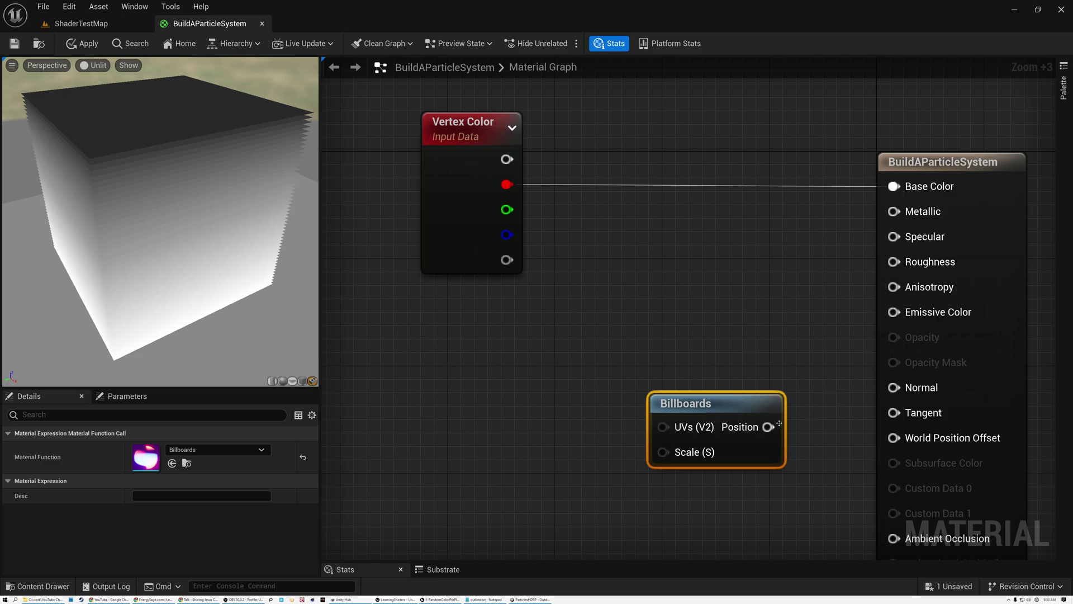
{"action": "left_click_drag", "start_coordinate": [768, 426], "coordinate": [894, 437]}
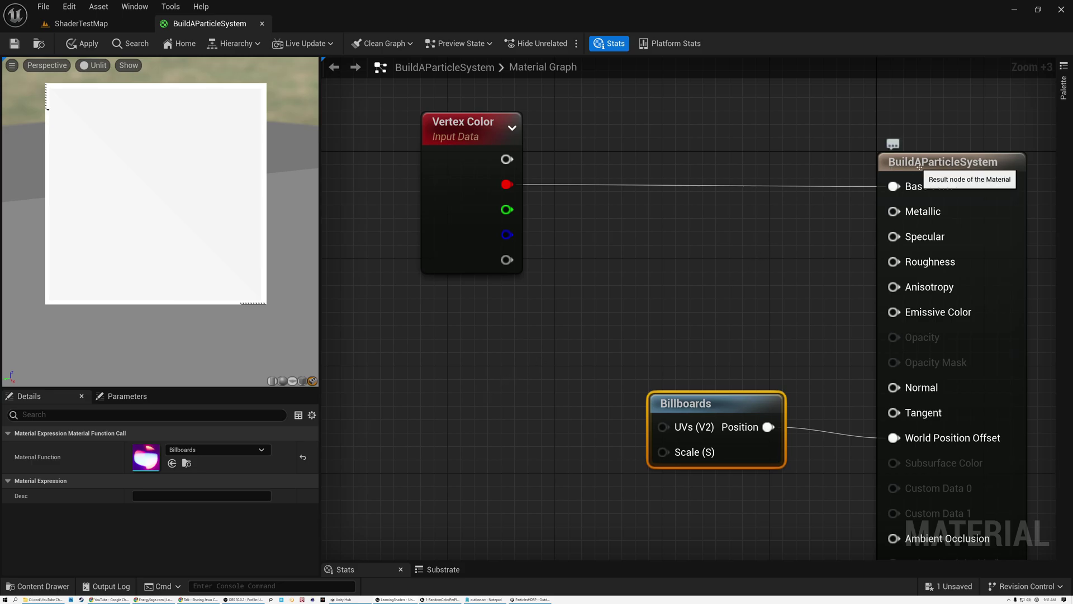
Set the material's shading model to Unlit
{"action": "left_click", "coordinate": [896, 170]}
{"action": "left_click", "coordinate": [175, 494]}
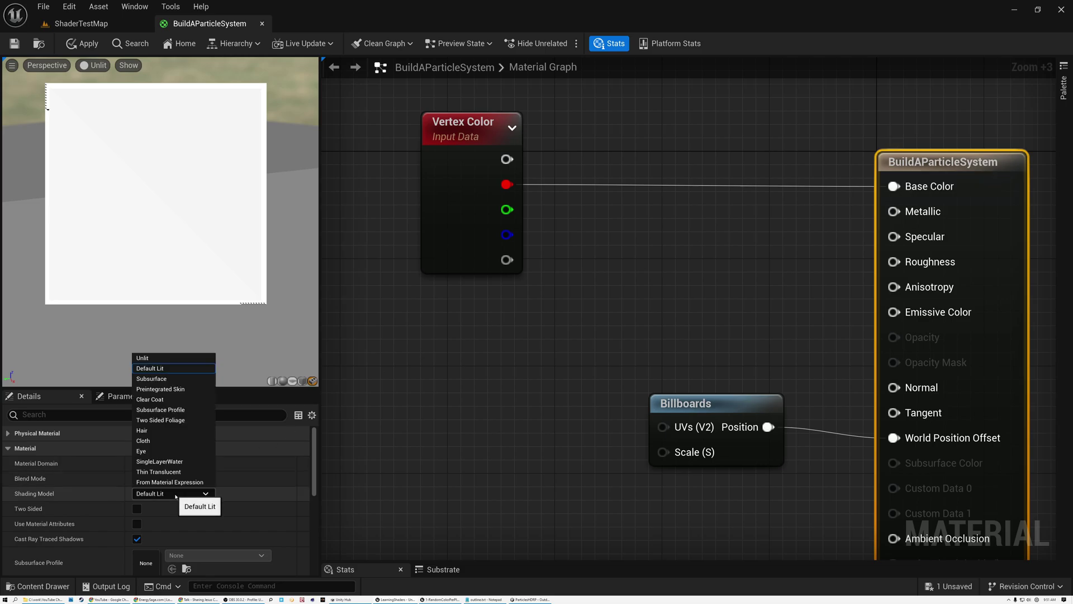
{"action": "left_click", "coordinate": [154, 359]}
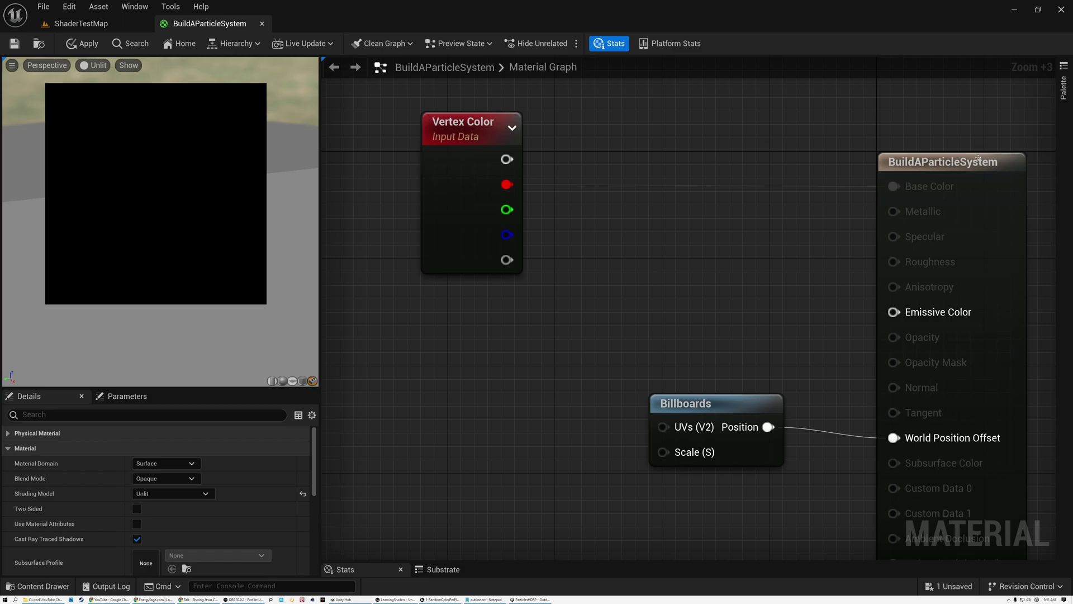
{"action": "left_click", "coordinate": [892, 146]}
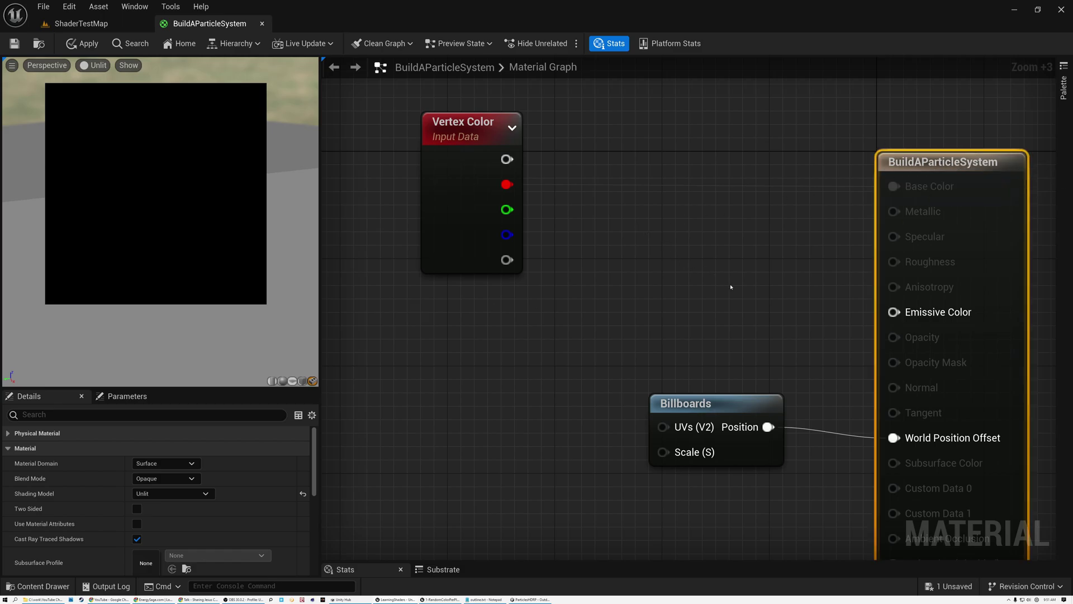
{"action": "right_click_drag", "start_coordinate": [749, 319], "coordinate": [745, 311]}
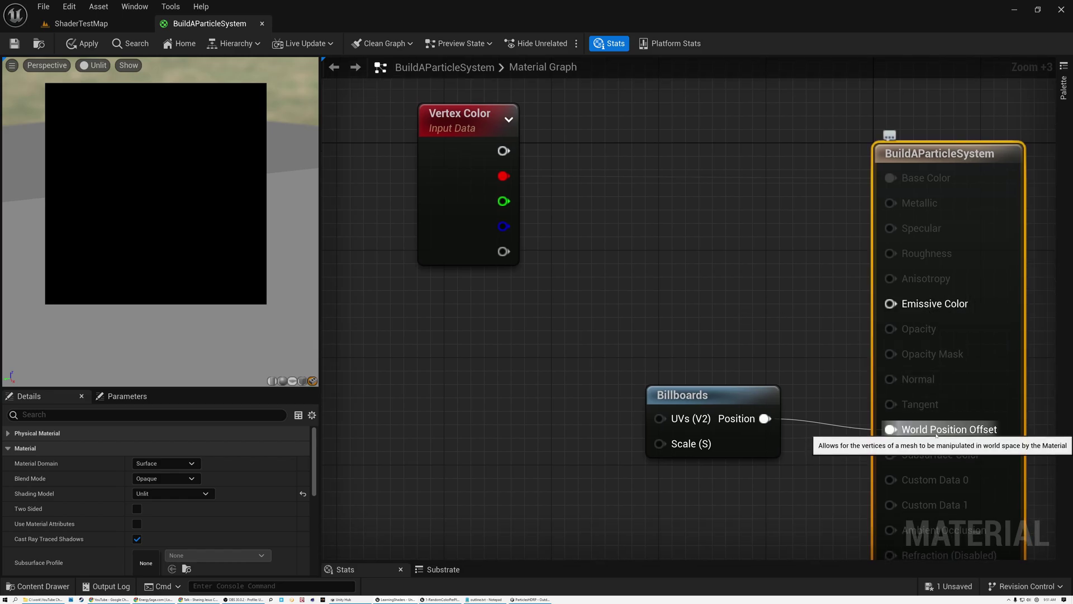
Remove the Vertex Color link to Base Color and connect the red channel to Emissive Color instead
{"action": "left_click_drag", "start_coordinate": [453, 117], "coordinate": [439, 211]}
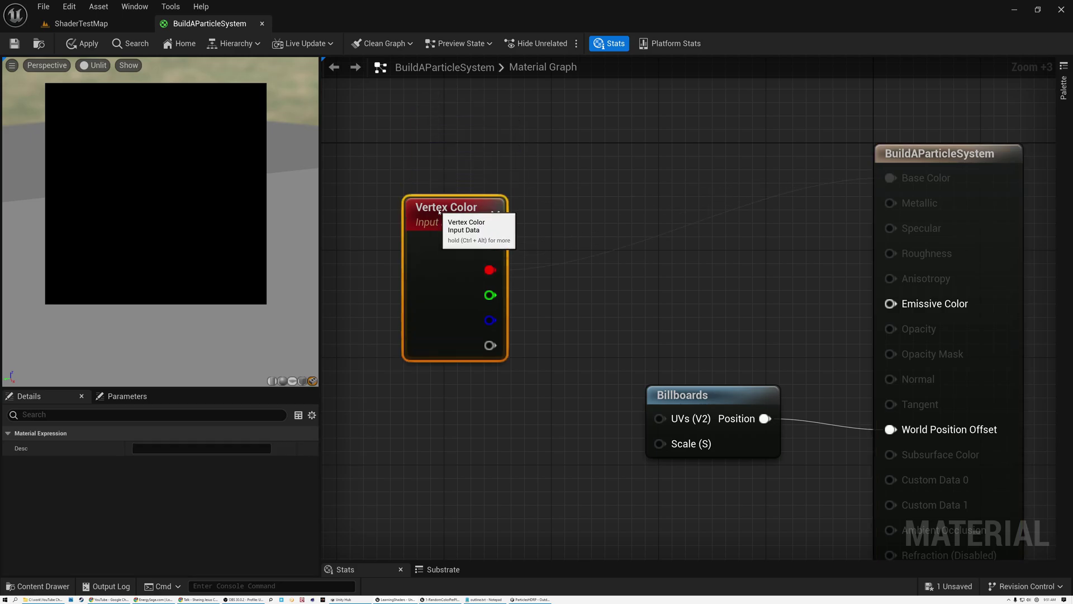
{"action": "left_click", "coordinate": [555, 267], "text": "alt"}
{"action": "left_click", "coordinate": [480, 216]}
{"action": "left_click_drag", "start_coordinate": [490, 270], "coordinate": [889, 303]}
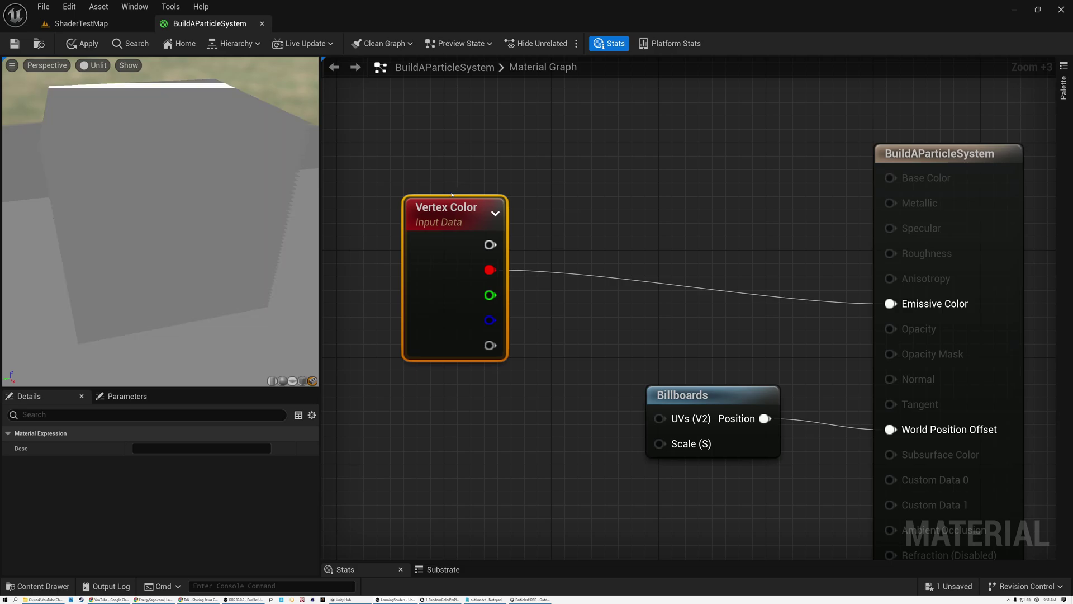
{"action": "left_click_drag", "start_coordinate": [439, 215], "coordinate": [438, 242]}
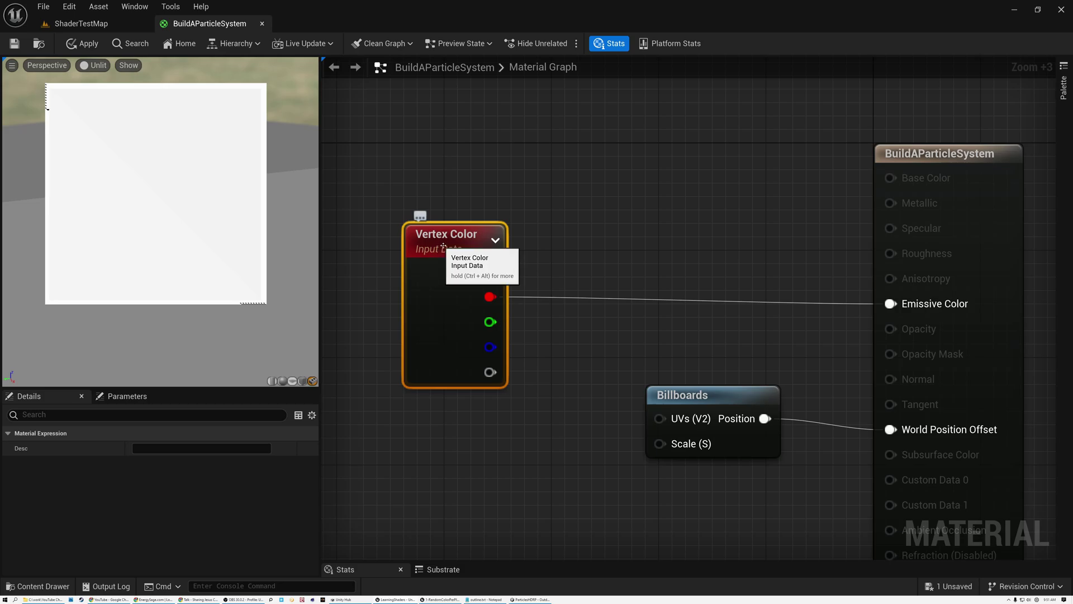
Disconnect Billboards from World Position Offset and view the preview cube from another angle
{"action": "left_click", "coordinate": [699, 396]}
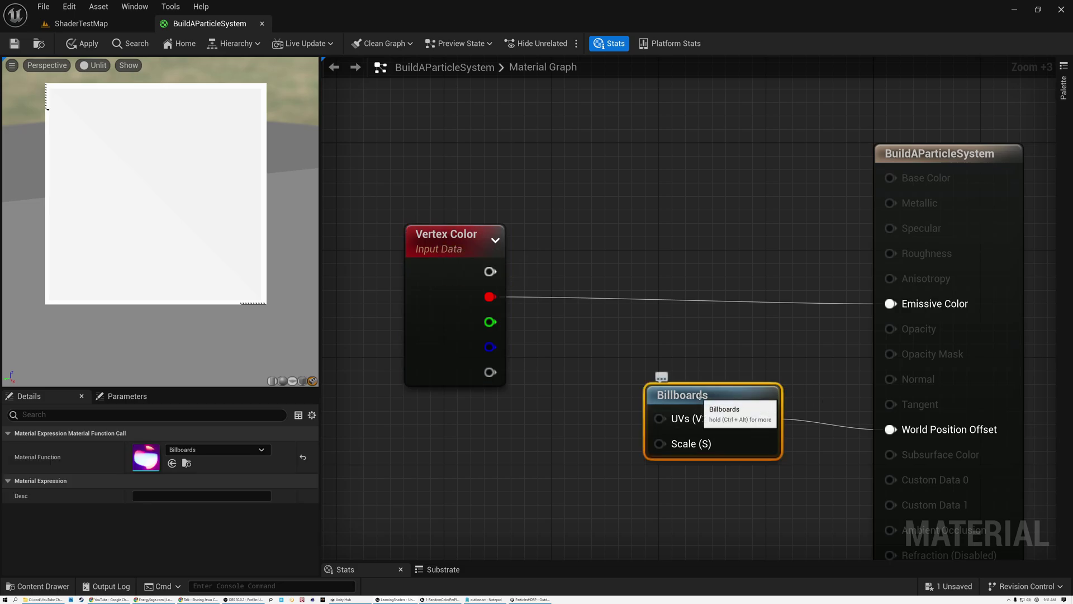
{"action": "left_click", "coordinate": [828, 428], "text": "alt"}
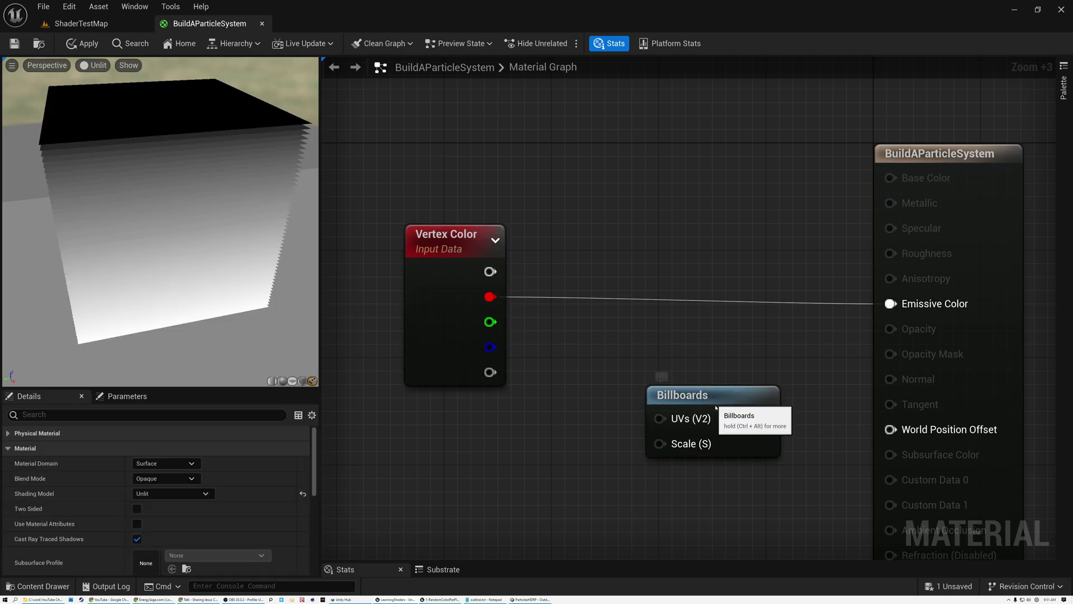
{"action": "left_click_drag", "start_coordinate": [719, 397], "coordinate": [719, 410]}
{"action": "mouse_move", "coordinate": [188, 225]}
{"action": "left_mouse_down"}
{"action": "mouse_move", "coordinate": [146, 222]}
{"action": "mouse_move", "coordinate": [188, 225]}
{"action": "left_mouse_up"}
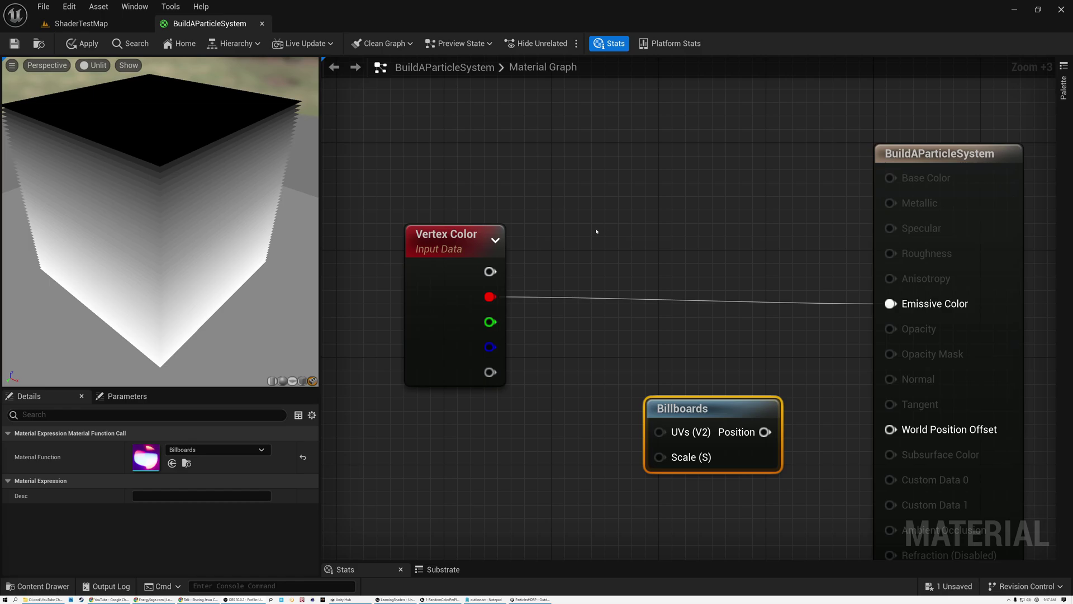
Add a Vector Noise node above the existing link and keep its function set to Cellnoise
{"action": "left_click", "coordinate": [636, 221]}
{"action": "right_click", "coordinate": [636, 221]}
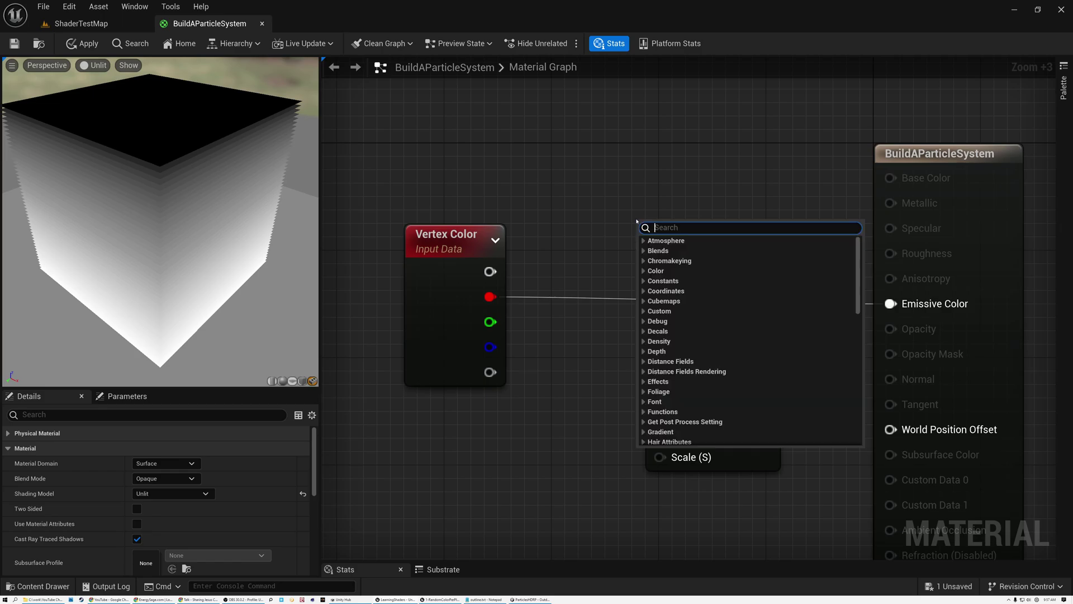
{"action": "type", "text": "ver"}
{"action": "scroll", "coordinate": [699, 347], "scroll_direction": "down", "scroll_amount": 5}
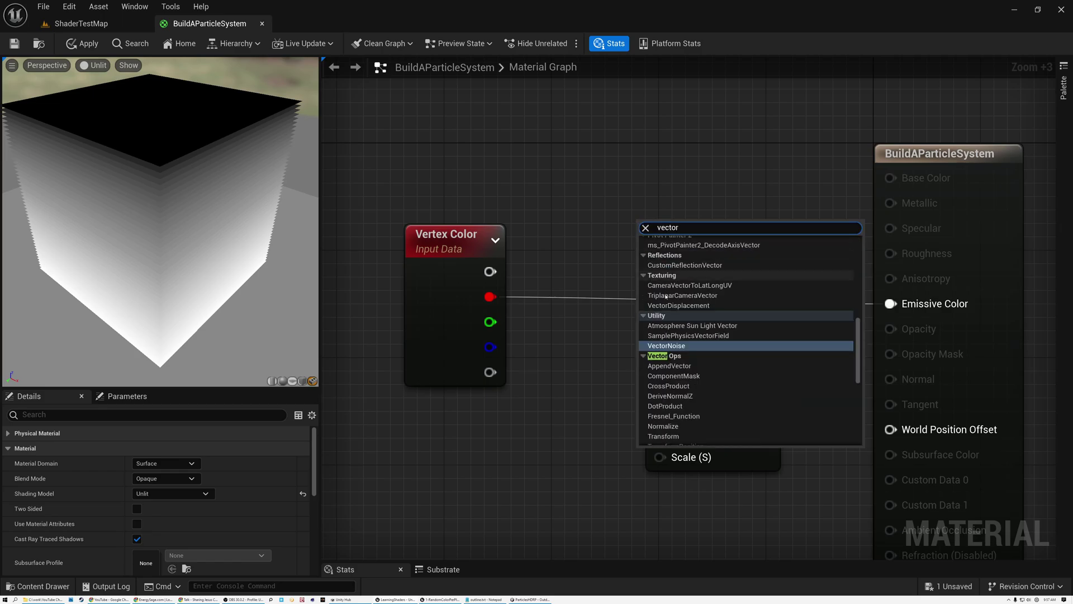
{"action": "left_click", "coordinate": [660, 353]}
{"action": "left_click_drag", "start_coordinate": [662, 244], "coordinate": [629, 223]}
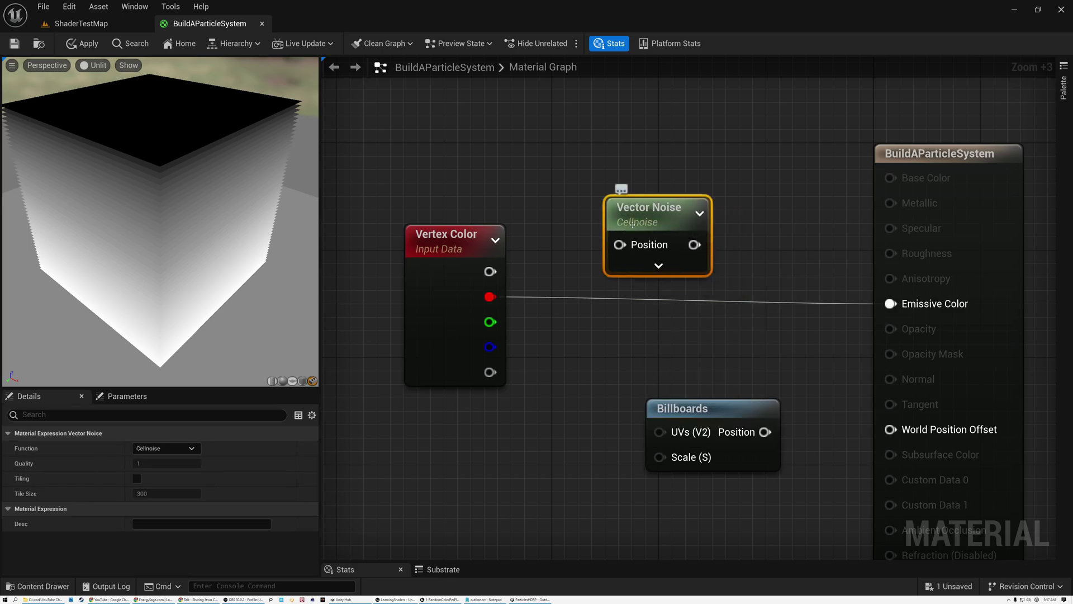
{"action": "left_click", "coordinate": [161, 448]}
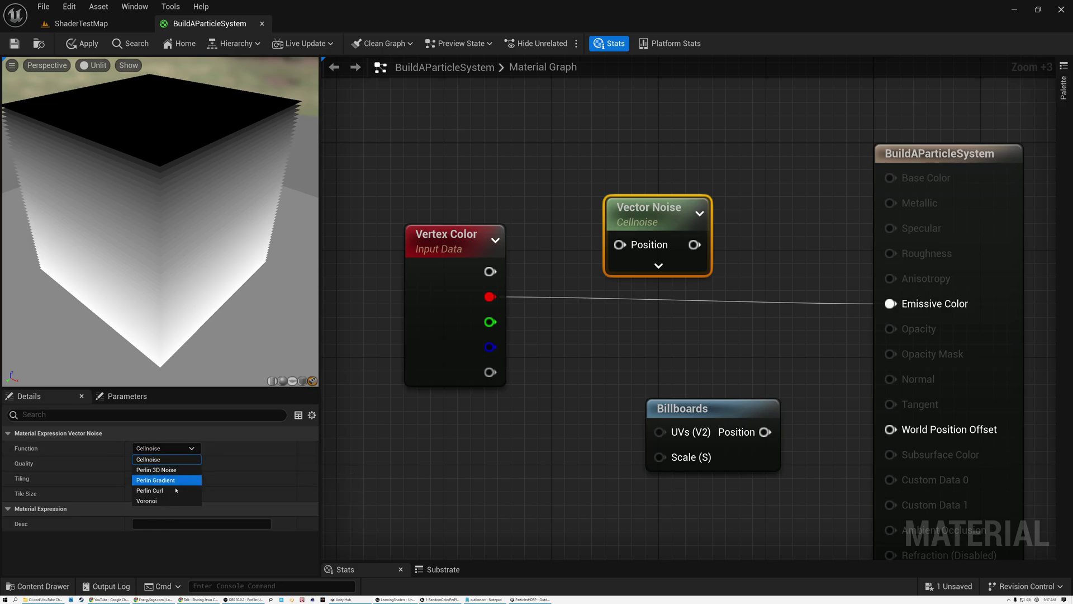
{"action": "left_click", "coordinate": [167, 459]}
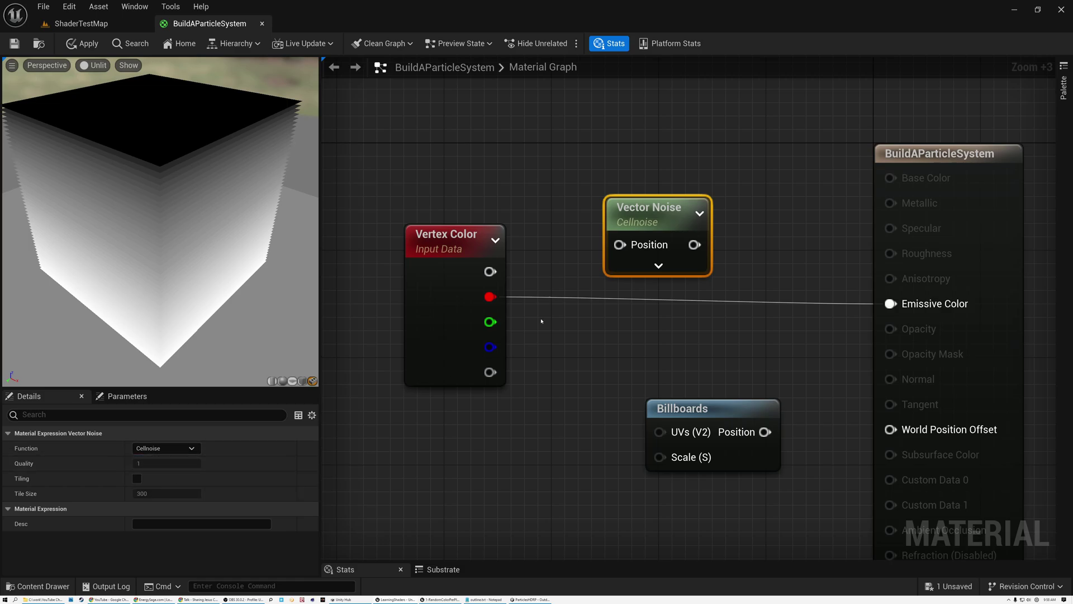
{"action": "left_click_drag", "start_coordinate": [655, 207], "coordinate": [665, 214]}
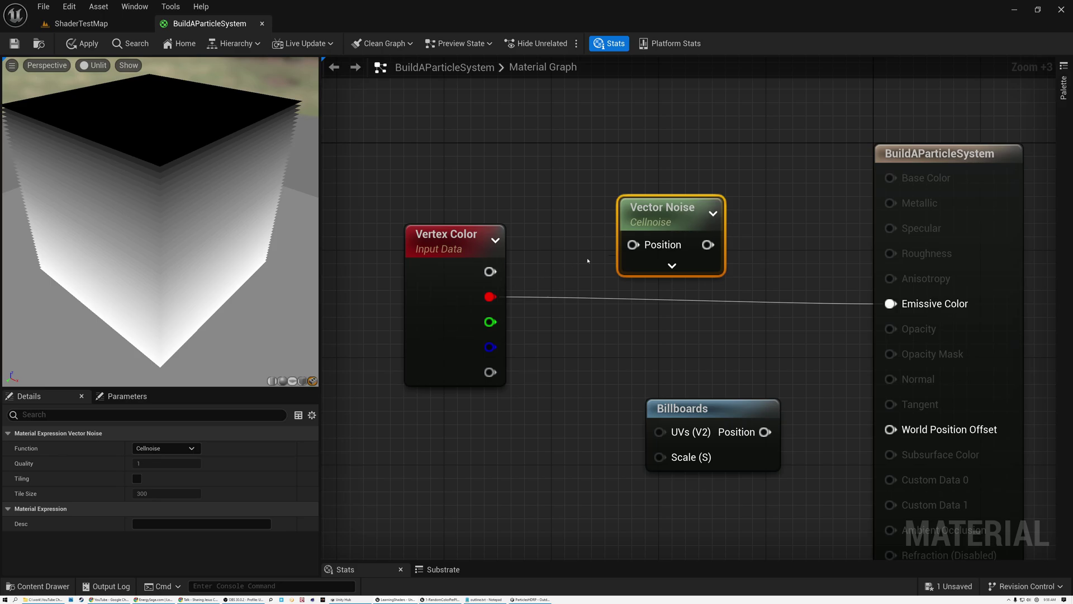
Feed the Vertex Color red channel into Vector Noise's Position and connect the noise output to Emissive Color
{"action": "left_click_drag", "start_coordinate": [497, 293], "coordinate": [632, 245]}
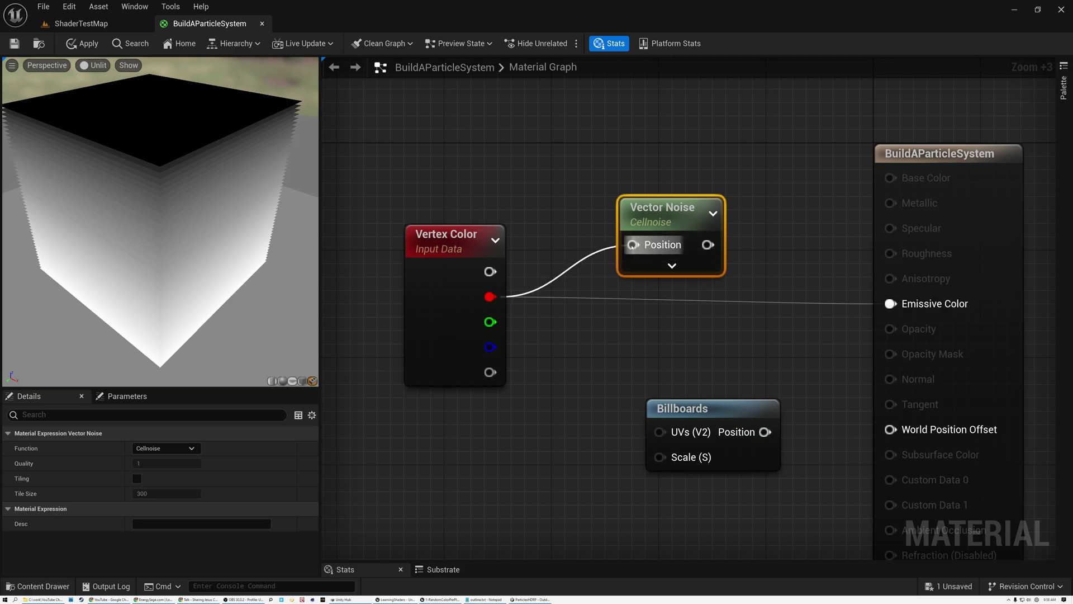
{"action": "left_click_drag", "start_coordinate": [707, 244], "coordinate": [890, 304]}
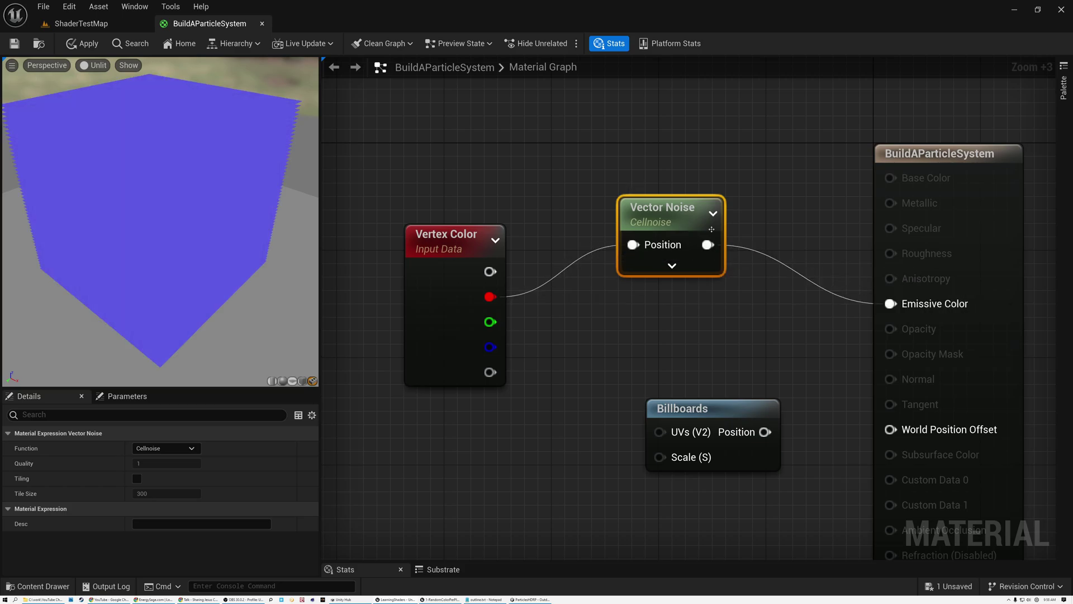
{"action": "mouse_move", "coordinate": [167, 251]}
{"action": "left_mouse_down"}
{"action": "mouse_move", "coordinate": [185, 223]}
{"action": "mouse_move", "coordinate": [173, 257]}
{"action": "mouse_move", "coordinate": [157, 260]}
{"action": "left_mouse_up"}
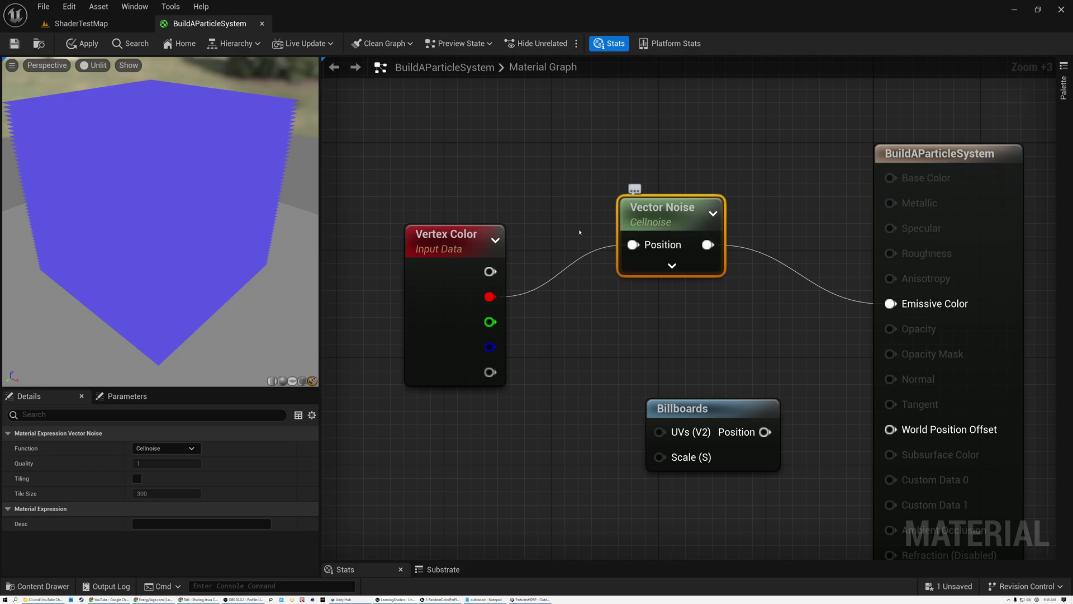
Connect the red channel straight to Emissive Color and make room between the Vertex Color and Vector Noise nodes
{"action": "left_click_drag", "start_coordinate": [489, 296], "coordinate": [891, 304]}
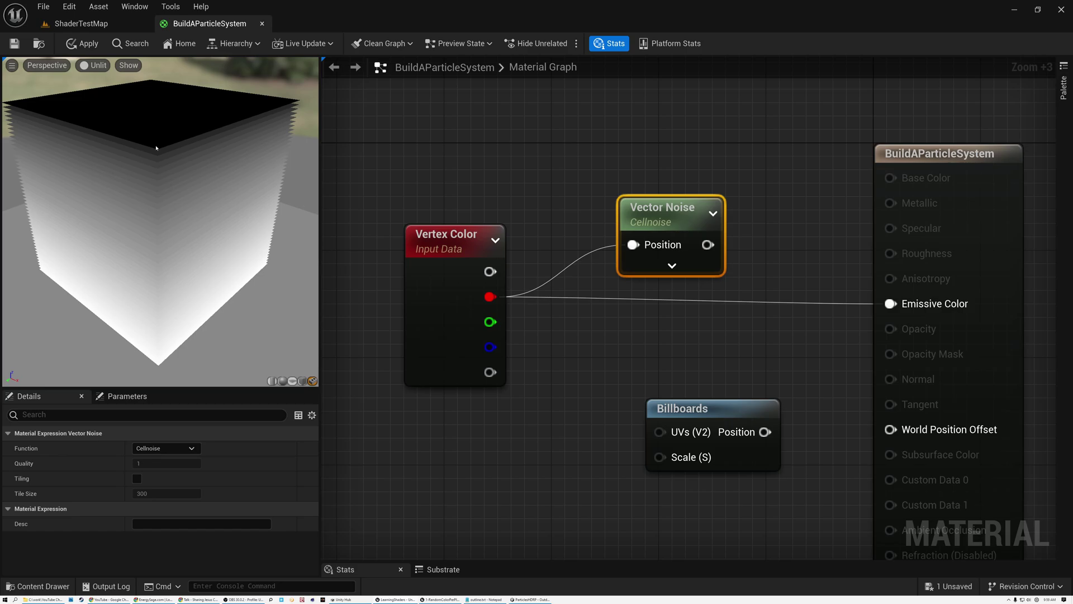
{"action": "left_click_drag", "start_coordinate": [457, 249], "coordinate": [366, 247]}
{"action": "left_click_drag", "start_coordinate": [624, 207], "coordinate": [647, 211]}
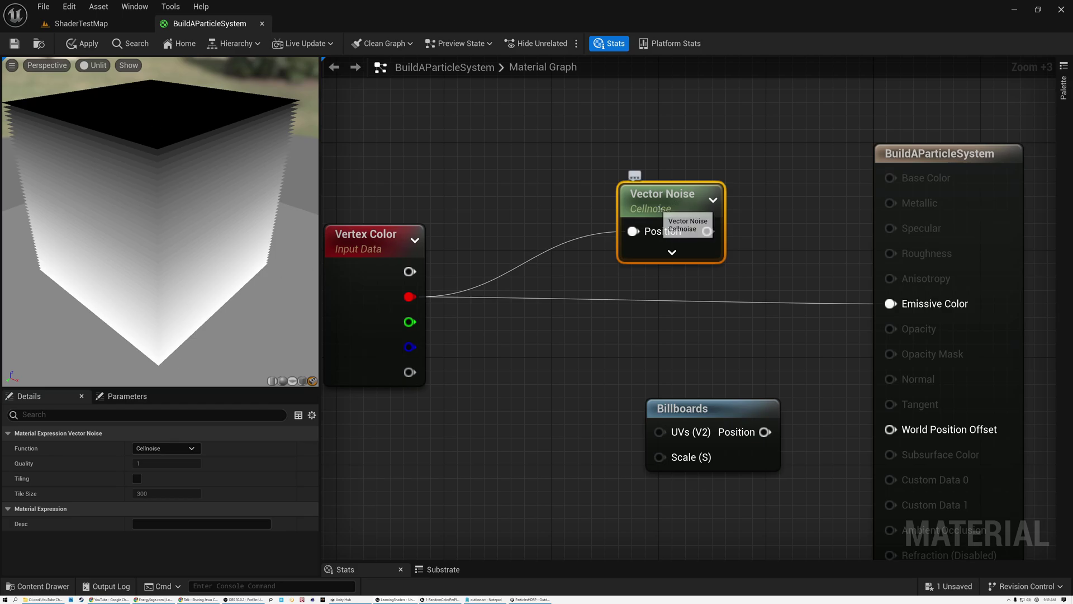
Add a Multiply node fed by the Vertex Color red channel and set its B value to 255
{"action": "left_click_drag", "start_coordinate": [409, 297], "coordinate": [493, 308]}
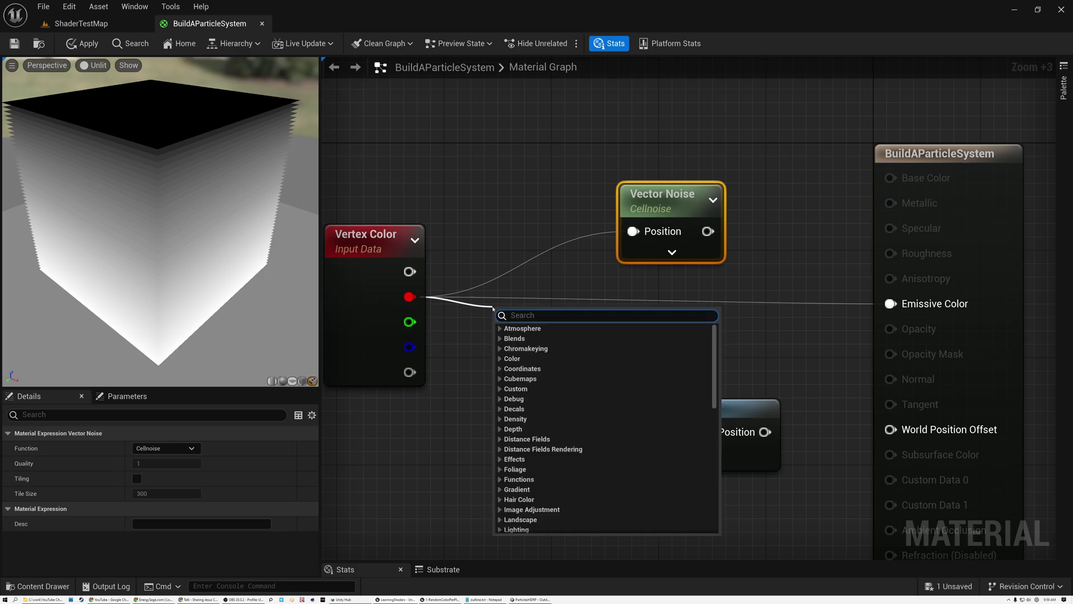
{"action": "type", "text": "mul"}
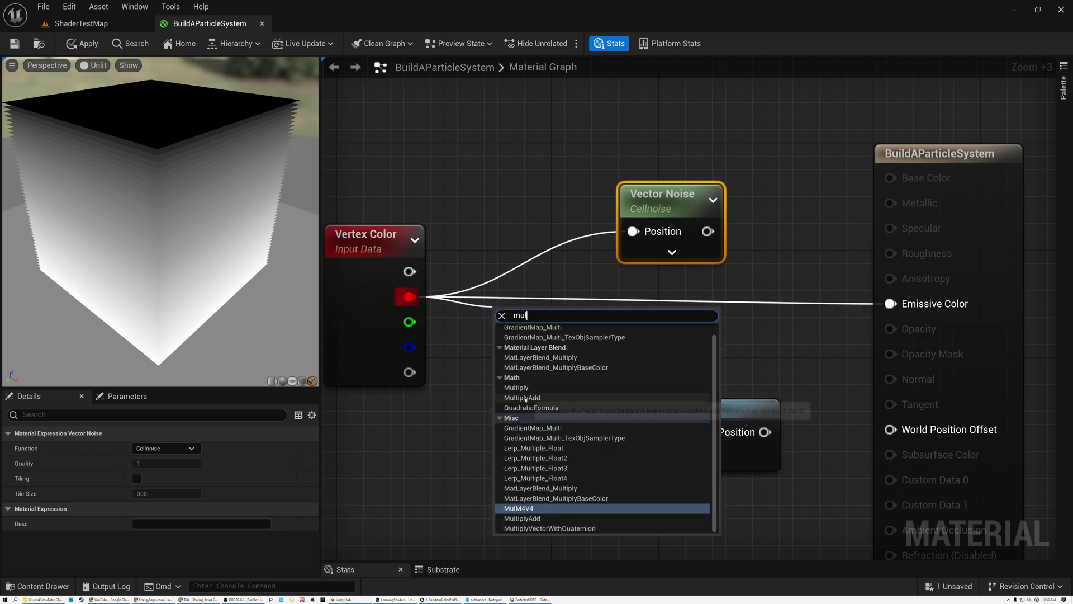
{"action": "left_click", "coordinate": [518, 389]}
{"action": "left_click", "coordinate": [442, 330]}
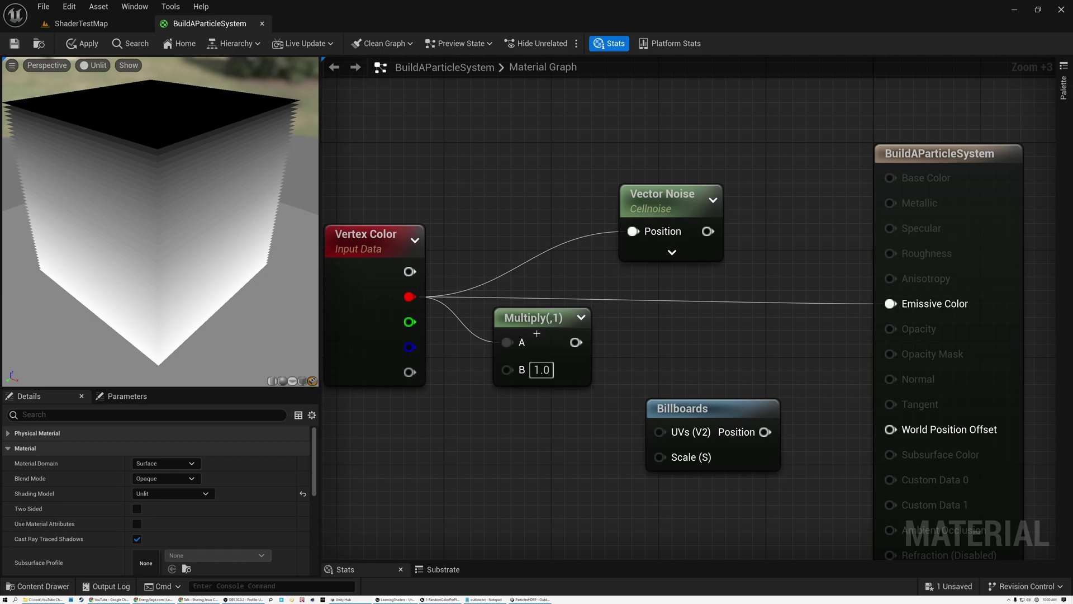
{"action": "type", "text": "255"}
{"action": "key", "text": "Return"}
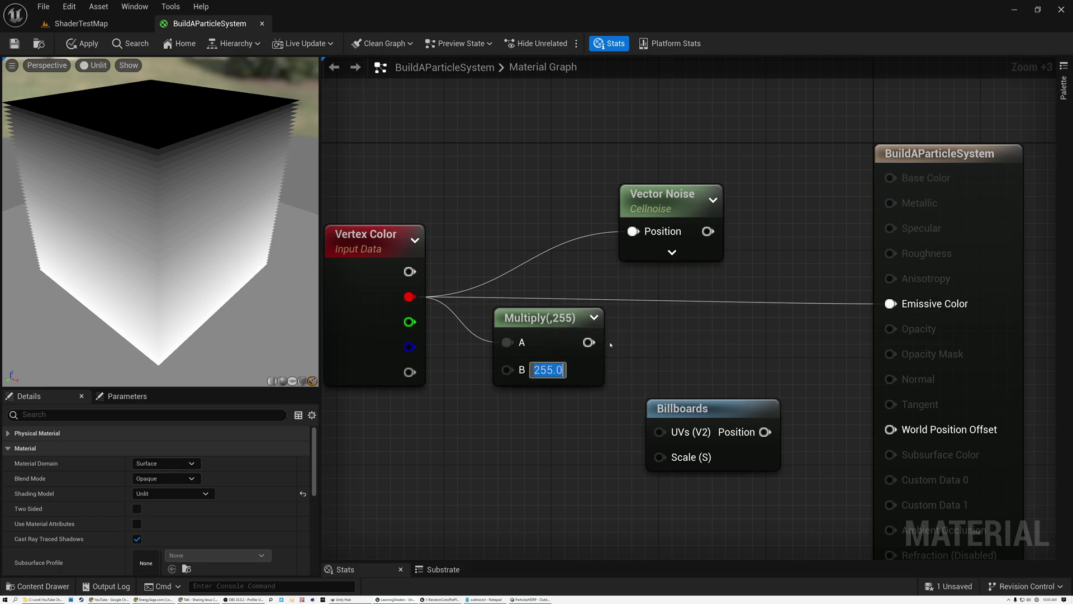
Place Multiply before Vector Noise, link it to the noise's Position input, and route the noise output to Emissive Color
{"action": "left_click_drag", "start_coordinate": [545, 320], "coordinate": [511, 210]}
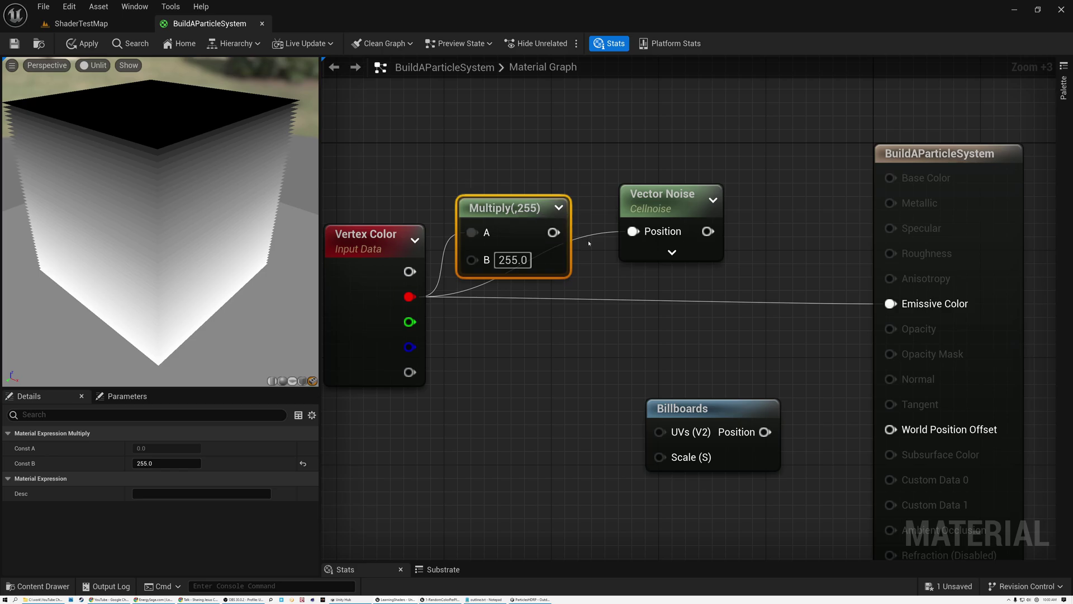
{"action": "left_click_drag", "start_coordinate": [553, 232], "coordinate": [633, 232]}
{"action": "left_click_drag", "start_coordinate": [512, 211], "coordinate": [539, 211]}
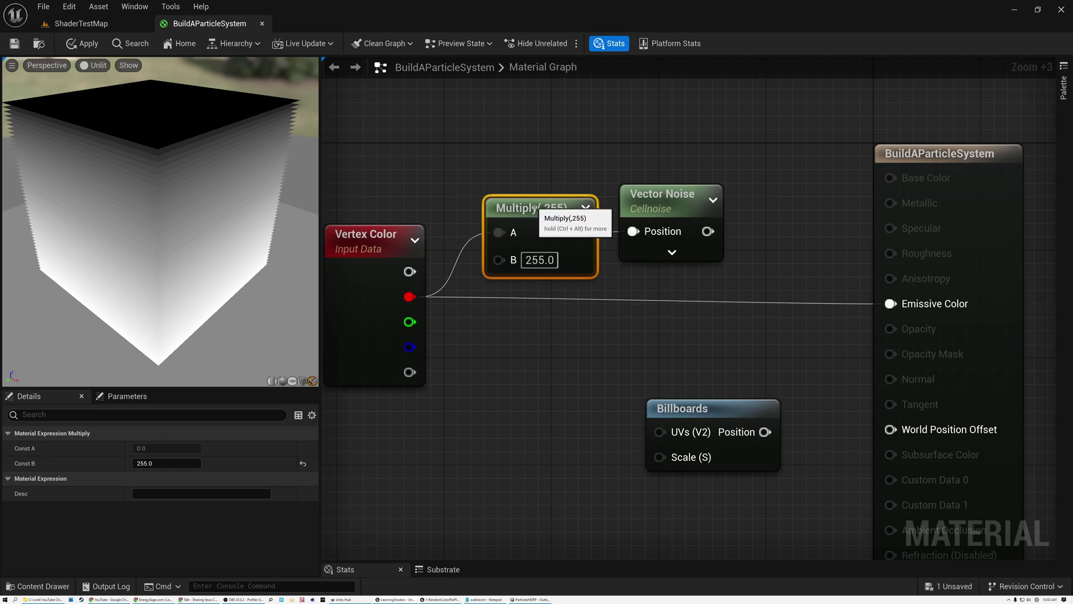
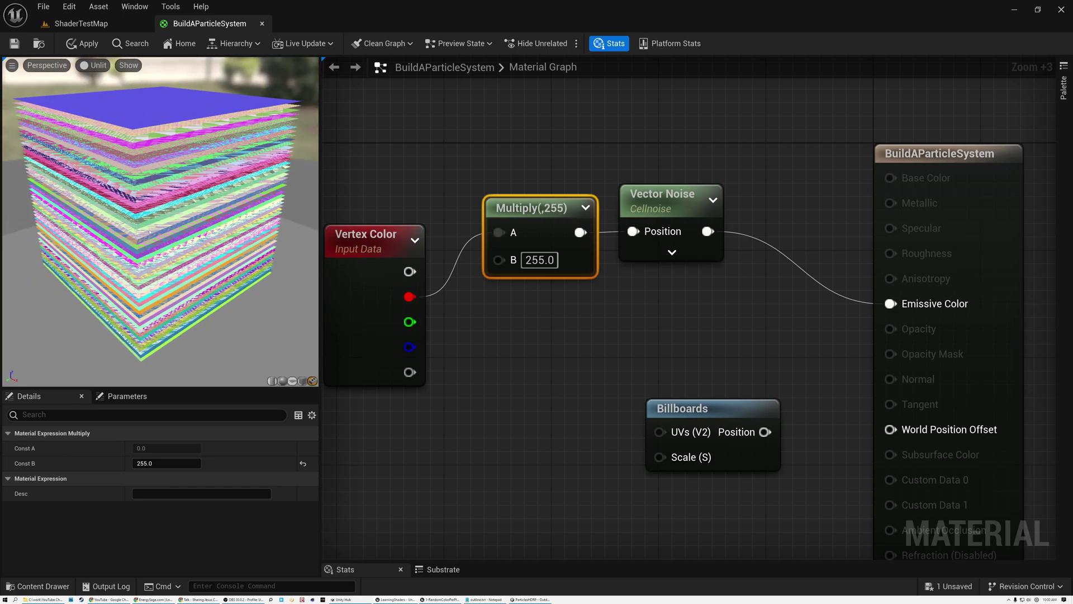
Inspect the noise colours on the preview cube's layers up close and move Vector Noise further away from Multiply
{"action": "scroll", "coordinate": [161, 221], "scroll_direction": "up", "scroll_amount": 5}
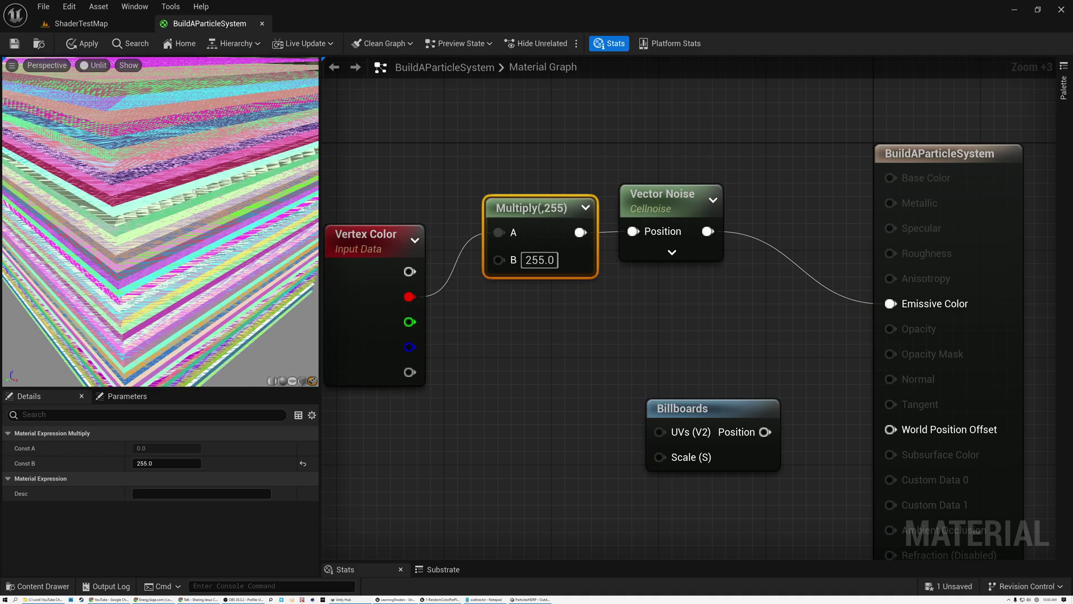
{"action": "scroll", "coordinate": [161, 221], "scroll_direction": "down", "scroll_amount": 5}
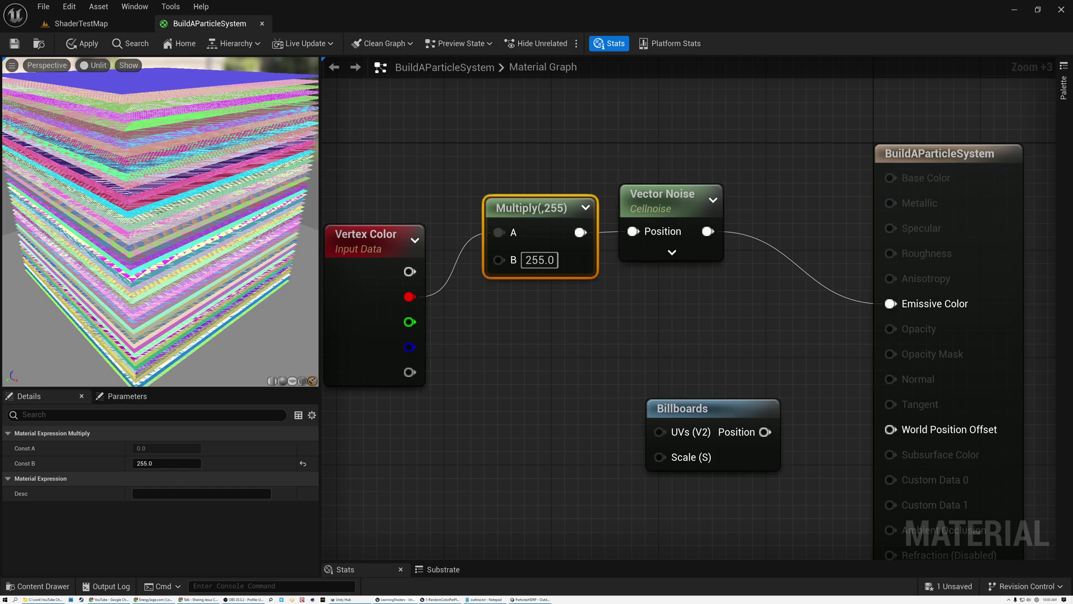
{"action": "left_click_drag", "start_coordinate": [649, 200], "coordinate": [727, 200]}
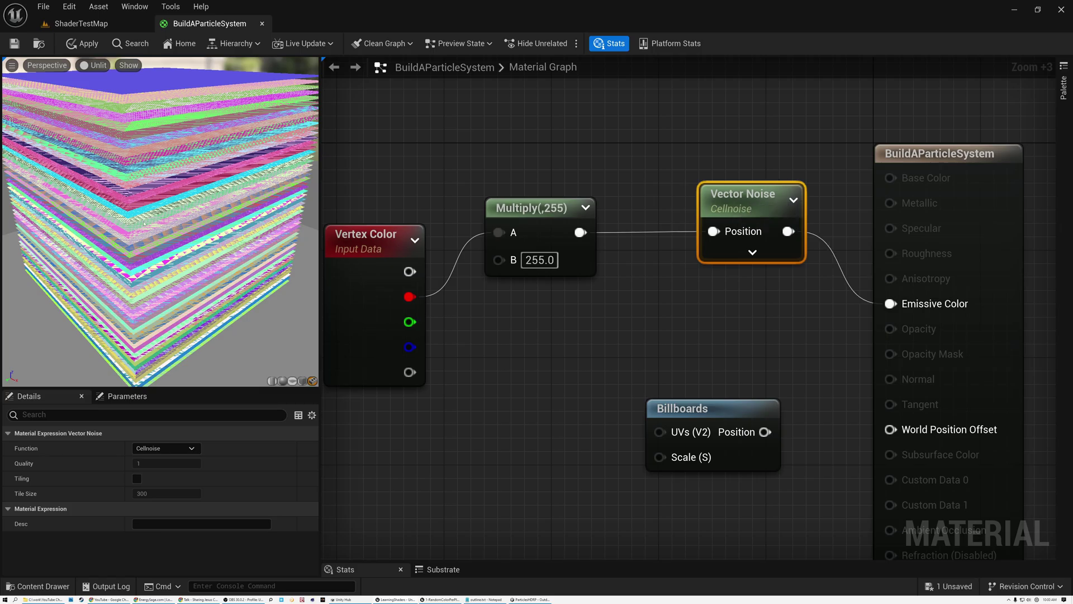
{"action": "scroll", "coordinate": [146, 223], "scroll_direction": "up", "scroll_amount": 5}
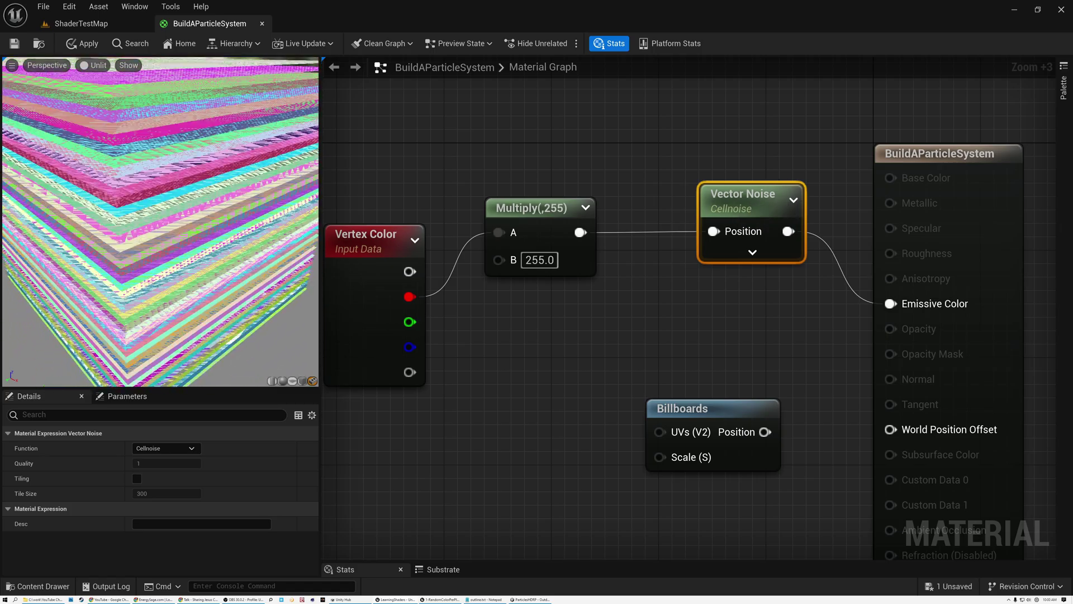
Create an Add node fed by the Multiply output and set its B value to 0.5
{"action": "scroll", "coordinate": [145, 223], "scroll_direction": "down", "scroll_amount": 5}
{"action": "left_click_drag", "start_coordinate": [531, 211], "coordinate": [602, 259]}
{"action": "type", "text": "add"}
{"action": "left_click", "coordinate": [623, 320]}
{"action": "left_click", "coordinate": [650, 321]}
{"action": "type", "text": "0.5"}
{"action": "key", "text": "Return"}
Place Add between Multiply and Vector Noise, link it to the noise's Position input, and move Vector Noise closer to it
{"action": "left_click_drag", "start_coordinate": [619, 262], "coordinate": [598, 208]}
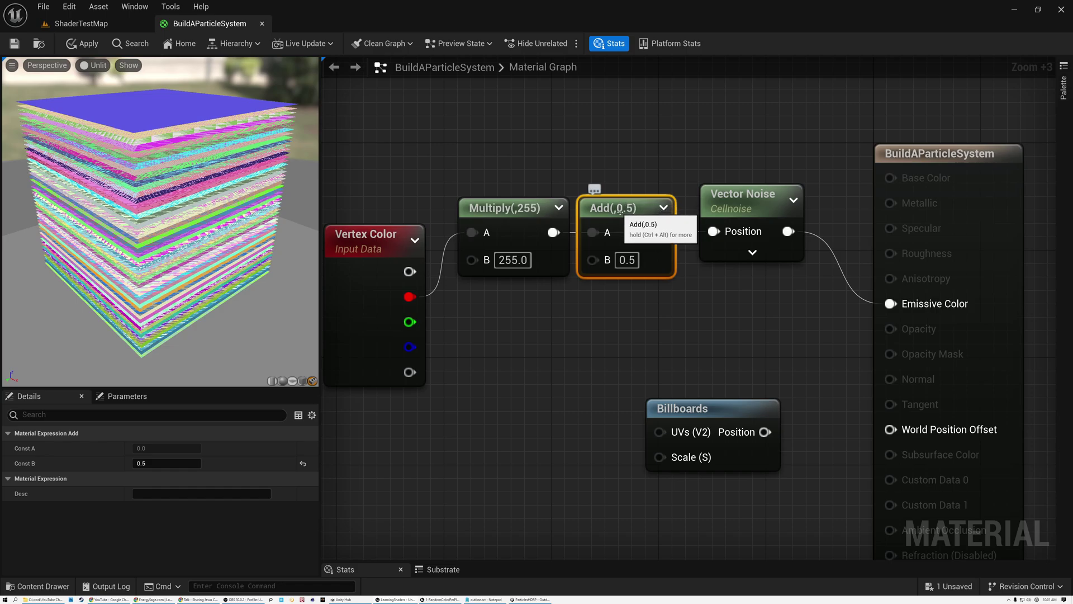
{"action": "left_click_drag", "start_coordinate": [658, 232], "coordinate": [713, 231]}
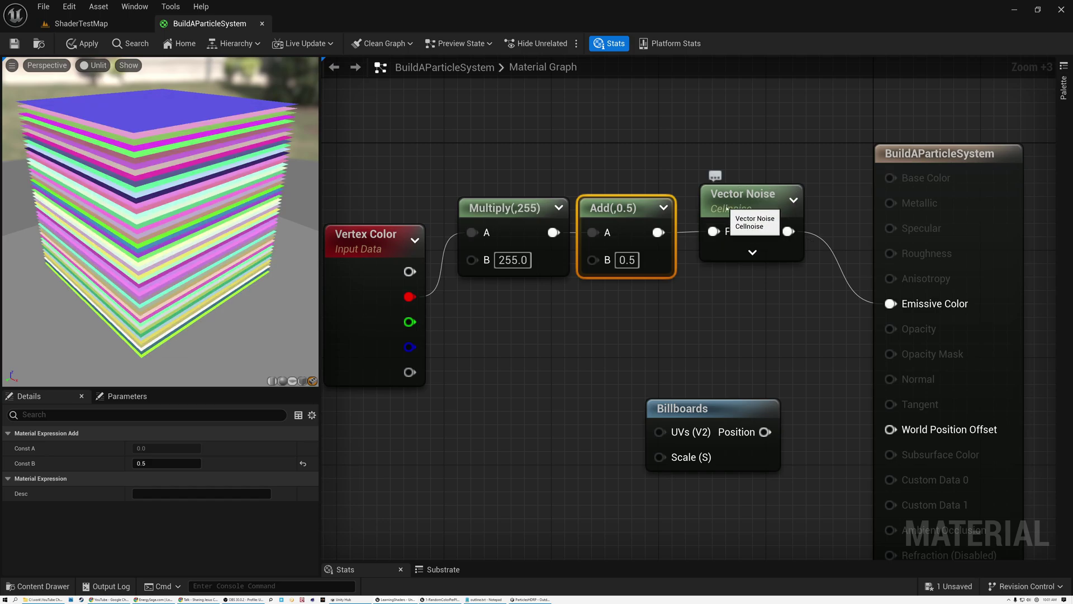
{"action": "left_click_drag", "start_coordinate": [727, 207], "coordinate": [711, 208]}
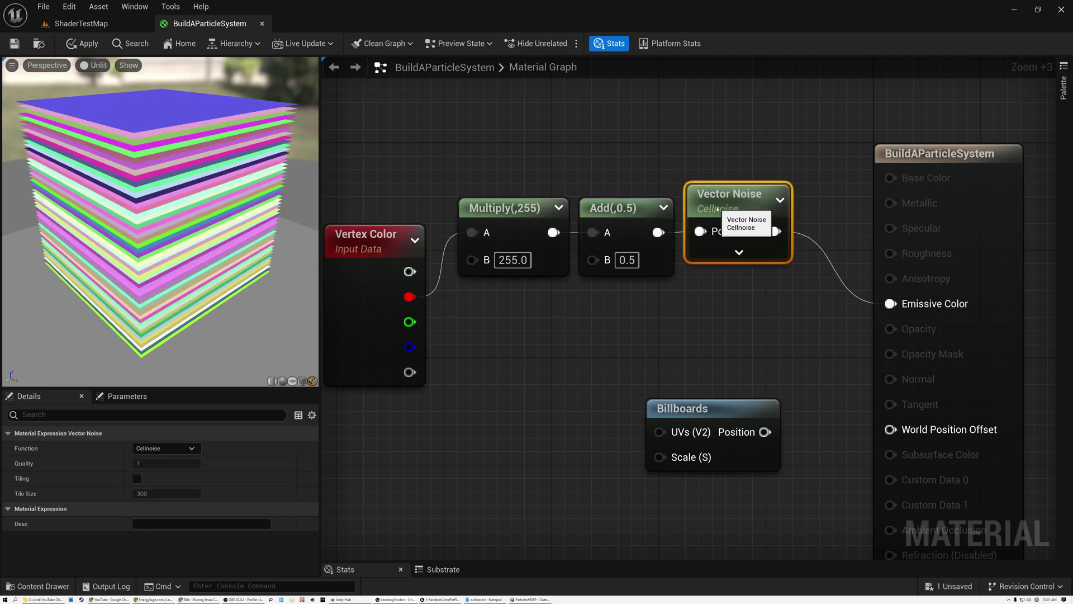
{"action": "left_click", "coordinate": [504, 208]}
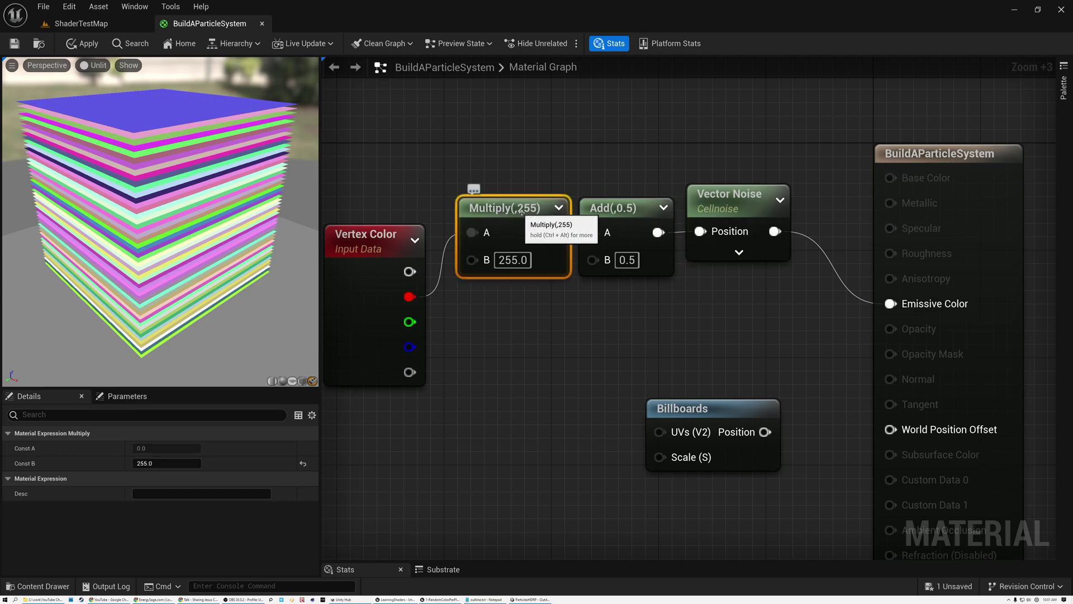
{"action": "left_click", "coordinate": [622, 208]}
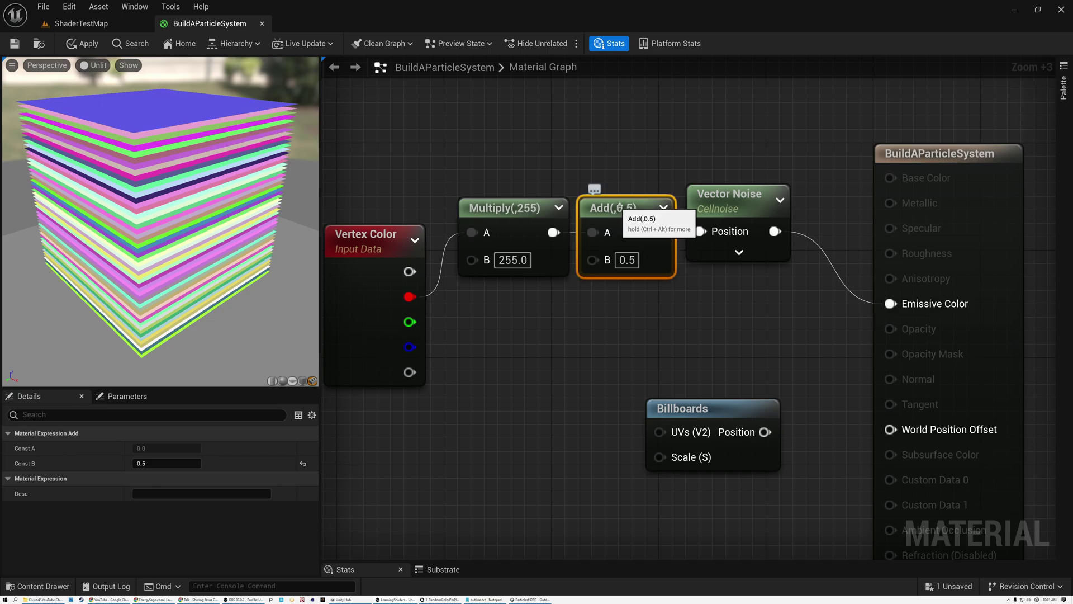
{"action": "left_click", "coordinate": [503, 208], "text": "ctrl"}
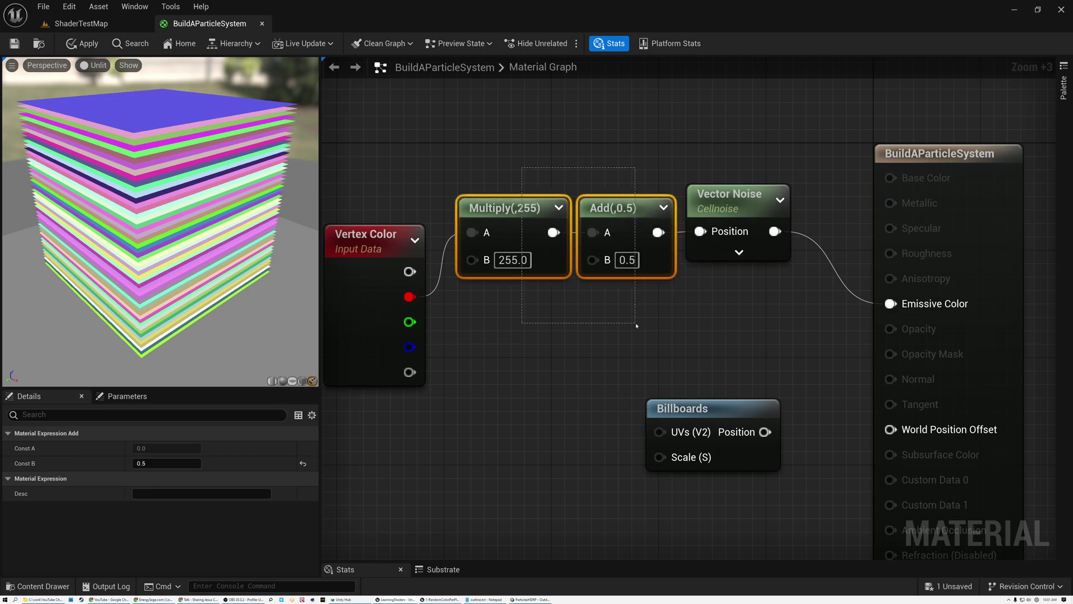
{"action": "left_click", "coordinate": [739, 200]}
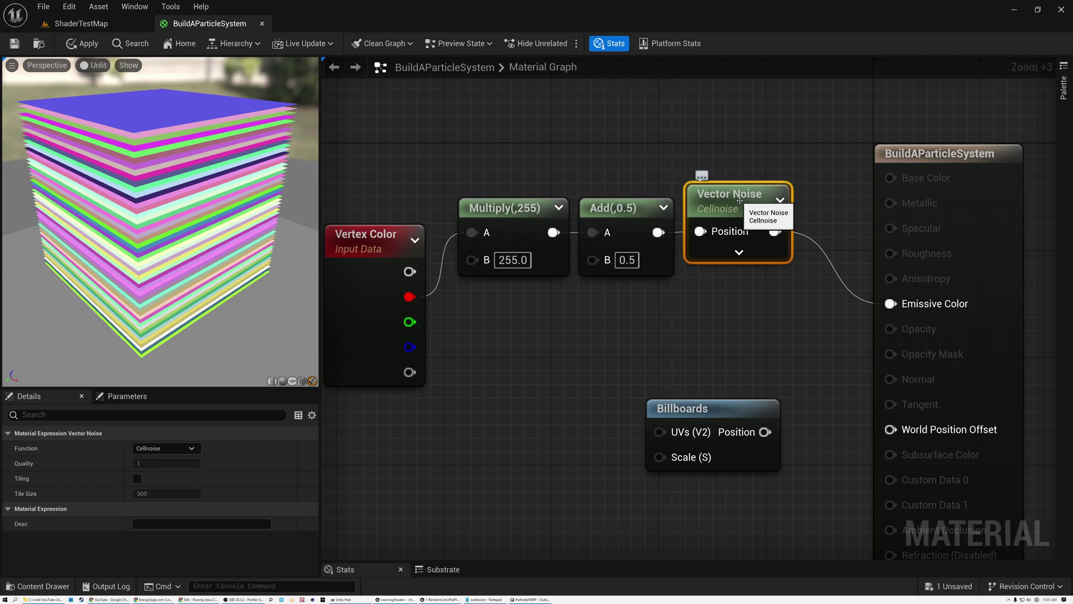
{"action": "left_click_drag", "start_coordinate": [185, 189], "coordinate": [74, 163]}
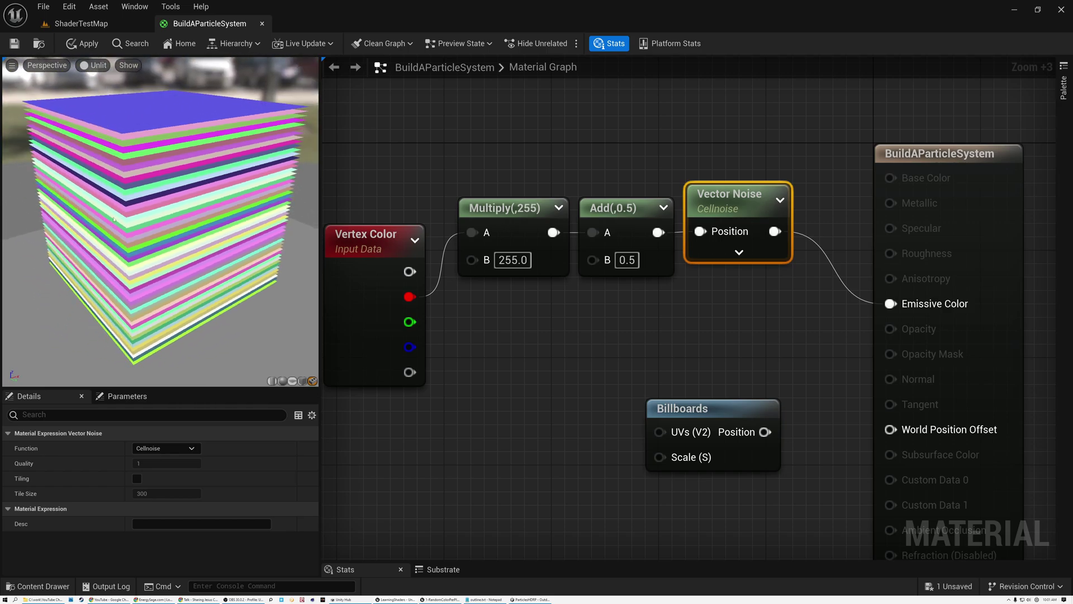
{"action": "left_click_drag", "start_coordinate": [164, 305], "coordinate": [224, 305]}
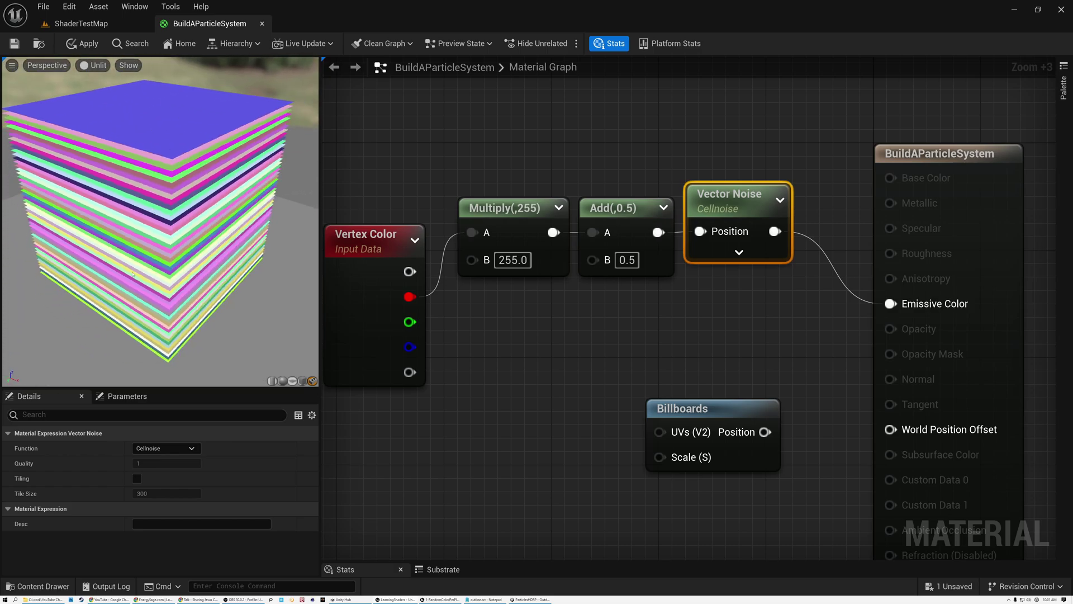
Shift the vertex color noise chain away from the material output and add a SplitComponents node fed by Vector Noise
{"action": "left_click_drag", "start_coordinate": [406, 228], "coordinate": [491, 227]}
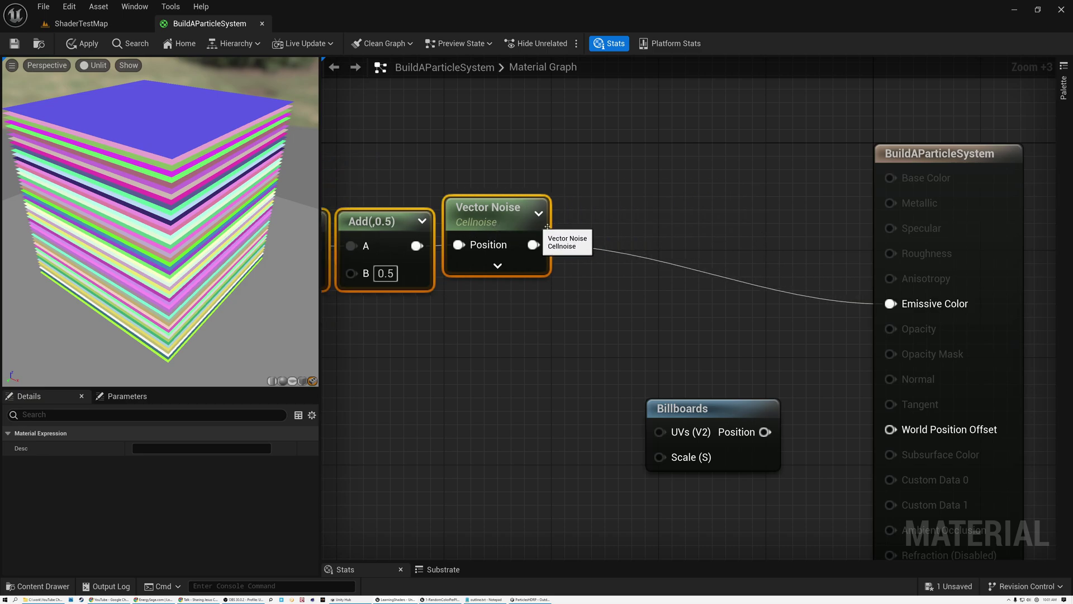
{"action": "left_click_drag", "start_coordinate": [531, 245], "coordinate": [565, 221]}
{"action": "type", "text": "split"}
{"action": "left_click", "coordinate": [635, 238]}
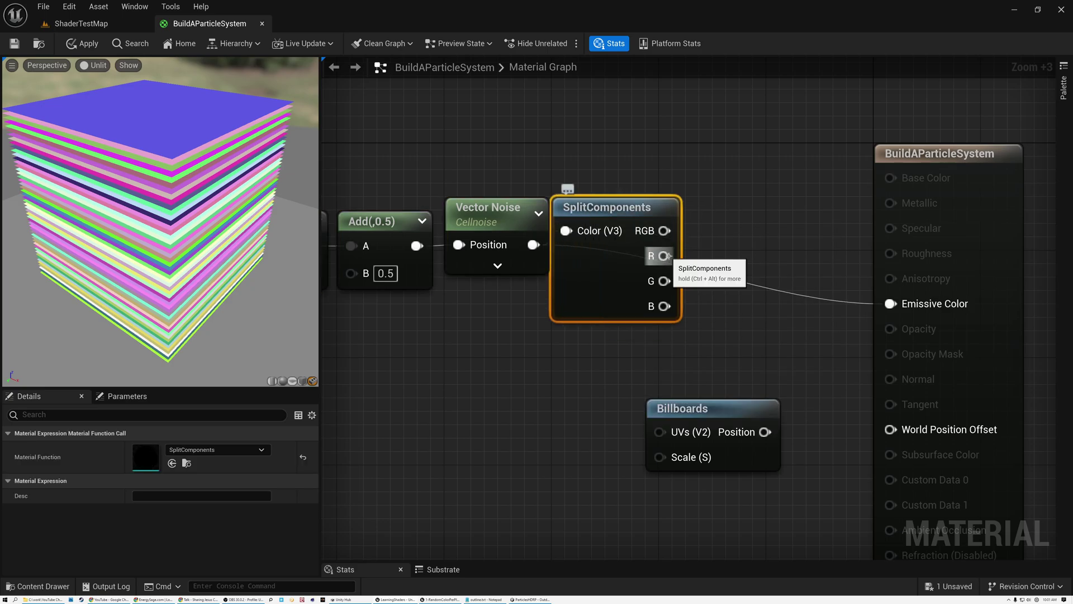
Preview the R, G and B outputs of SplitComponents in turn through Emissive Color, and space the node away from Vector Noise
{"action": "left_click_drag", "start_coordinate": [664, 255], "coordinate": [890, 304]}
{"action": "left_click_drag", "start_coordinate": [665, 280], "coordinate": [890, 304]}
{"action": "left_click_drag", "start_coordinate": [665, 305], "coordinate": [890, 303]}
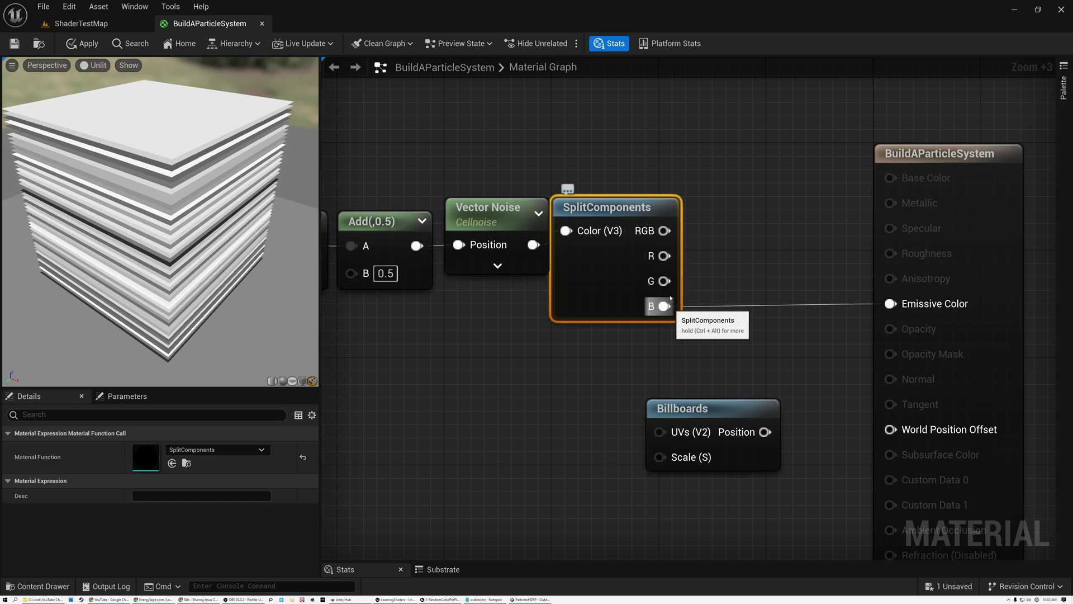
{"action": "mouse_move", "coordinate": [599, 211]}
{"action": "left_mouse_down"}
{"action": "mouse_move", "coordinate": [624, 212]}
{"action": "mouse_move", "coordinate": [611, 225]}
{"action": "left_mouse_up"}
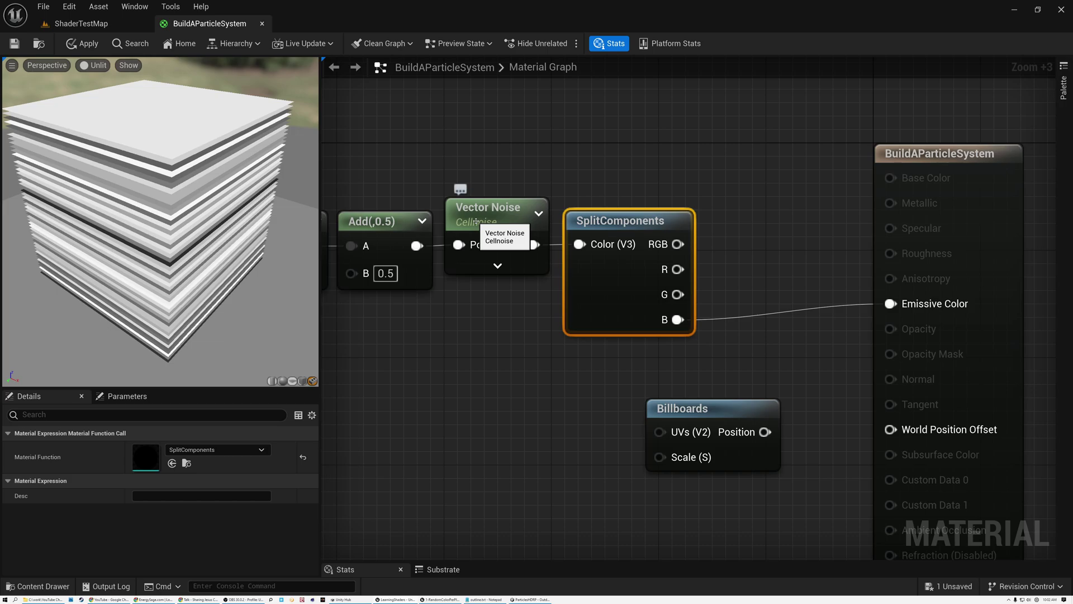
Delete the SplitComponents node and route the full Vector Noise output directly to Emissive Color
{"action": "left_click", "coordinate": [474, 218]}
{"action": "right_click_drag", "start_coordinate": [474, 159], "coordinate": [673, 166]}
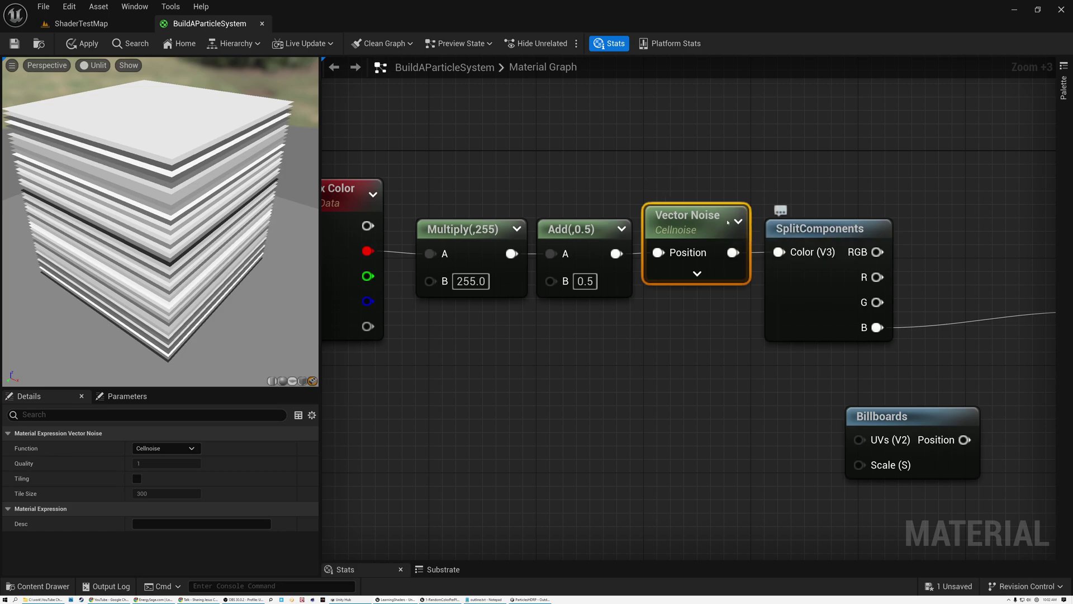
{"action": "right_click_drag", "start_coordinate": [783, 192], "coordinate": [575, 175]}
{"action": "left_click_drag", "start_coordinate": [671, 279], "coordinate": [884, 314]}
{"action": "left_click", "coordinate": [617, 224]}
{"action": "key", "text": "Delete"}
Select the Vertex Color, Multiply, Add and Vector Noise nodes and move them together closer to the material output
{"action": "right_click_drag", "start_coordinate": [528, 166], "coordinate": [757, 177]}
{"action": "left_click_drag", "start_coordinate": [521, 185], "coordinate": [783, 429]}
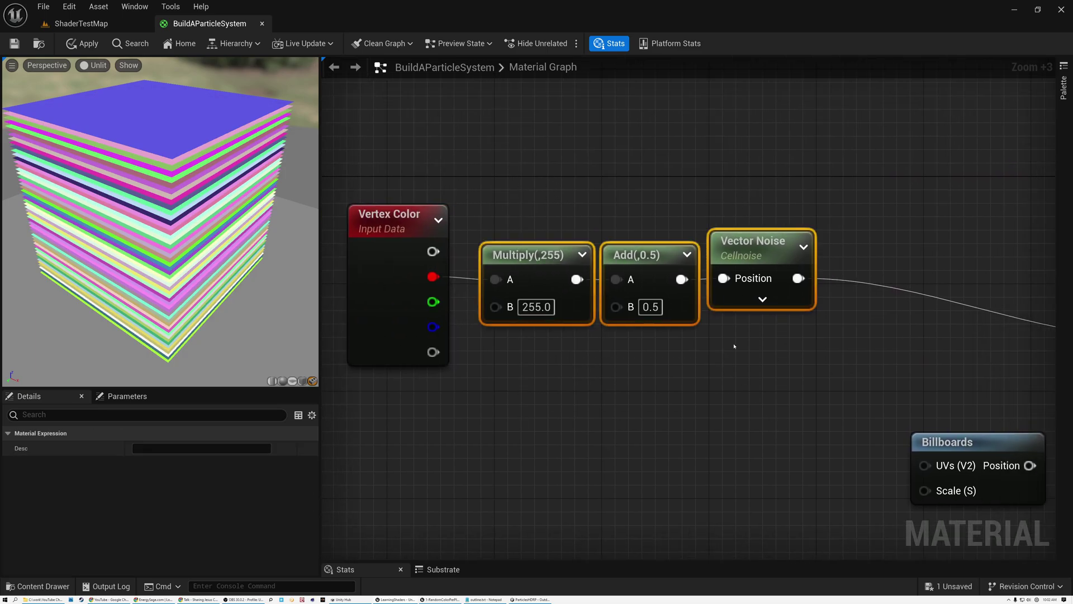
{"action": "scroll", "coordinate": [734, 345], "scroll_direction": "down", "scroll_amount": 2}
{"action": "left_click", "coordinate": [441, 238], "text": "shift"}
{"action": "left_click_drag", "start_coordinate": [765, 265], "coordinate": [988, 297]}
{"action": "right_click_drag", "start_coordinate": [926, 246], "coordinate": [731, 190]}
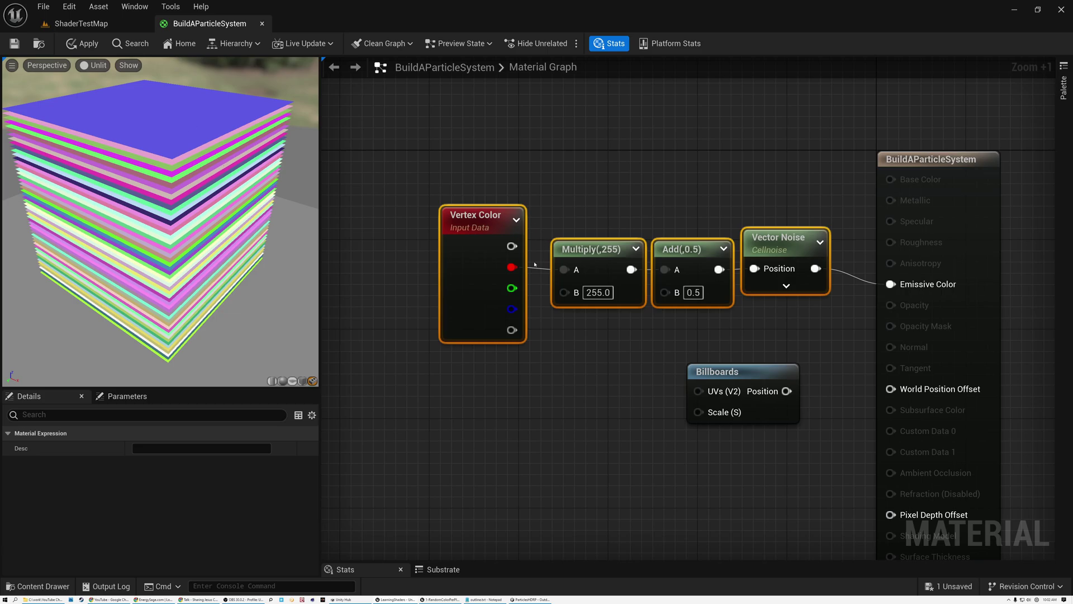
Compare the raw Vertex Color red channel with the Vector Noise output by alternating them on Emissive Color
{"action": "left_click_drag", "start_coordinate": [511, 267], "coordinate": [890, 284]}
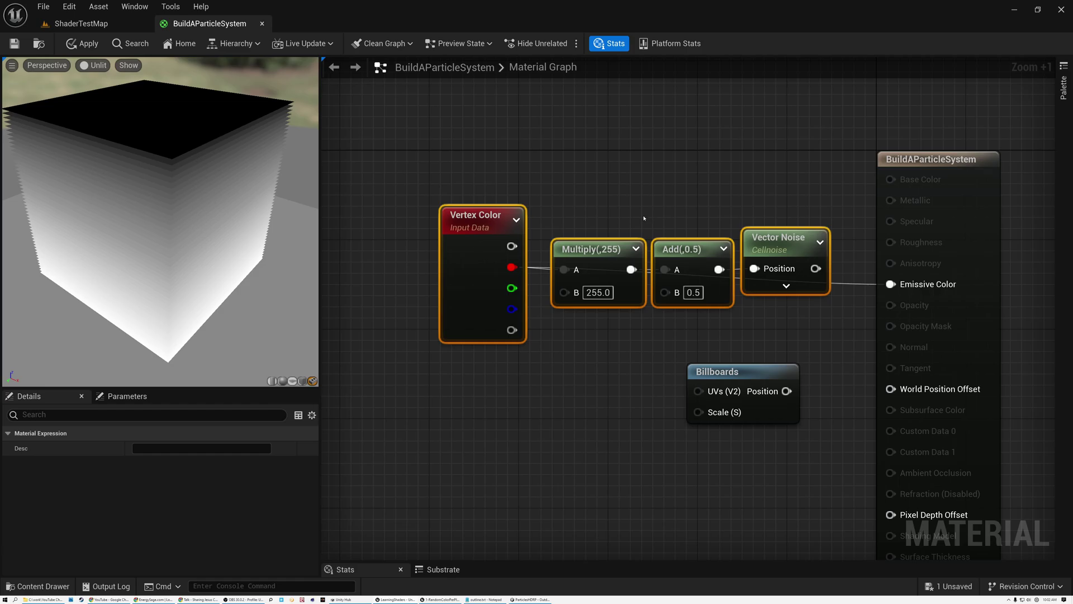
{"action": "left_click_drag", "start_coordinate": [815, 269], "coordinate": [891, 284]}
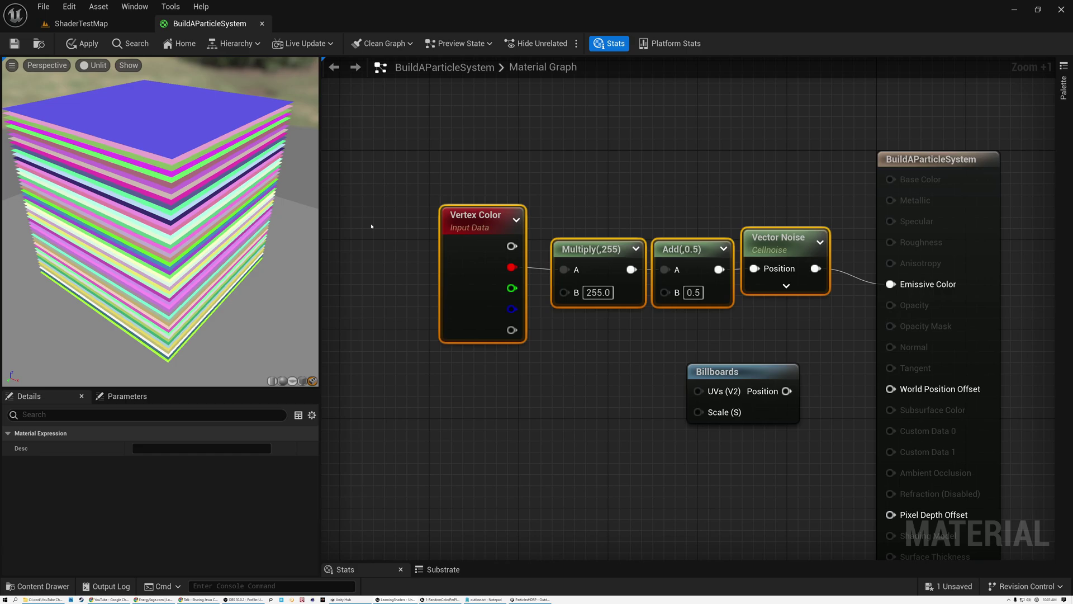
{"action": "left_click_drag", "start_coordinate": [465, 169], "coordinate": [628, 335]}
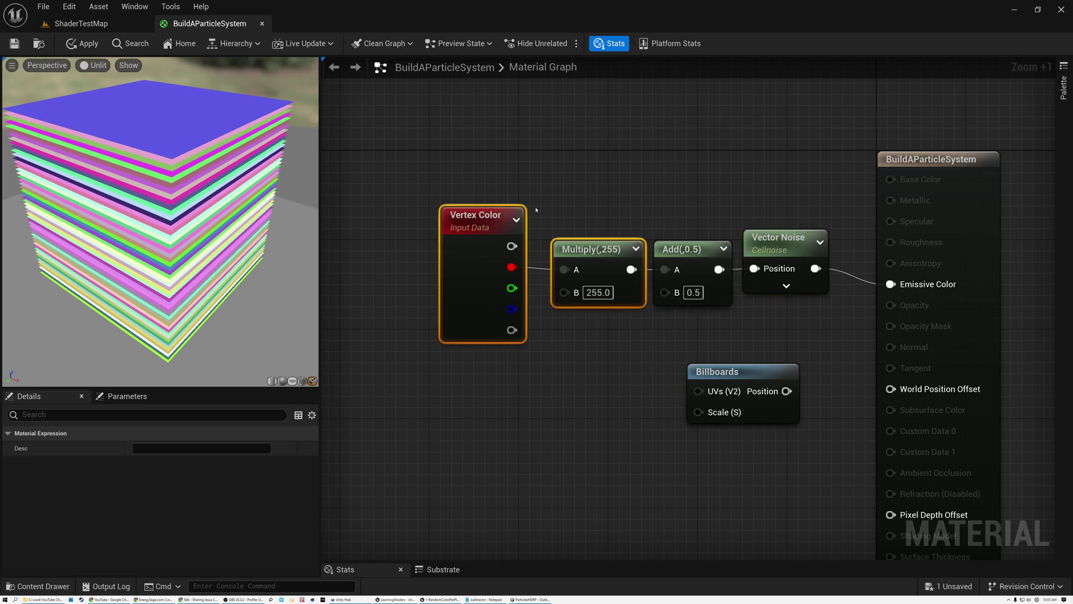
{"action": "left_click_drag", "start_coordinate": [511, 268], "coordinate": [891, 284]}
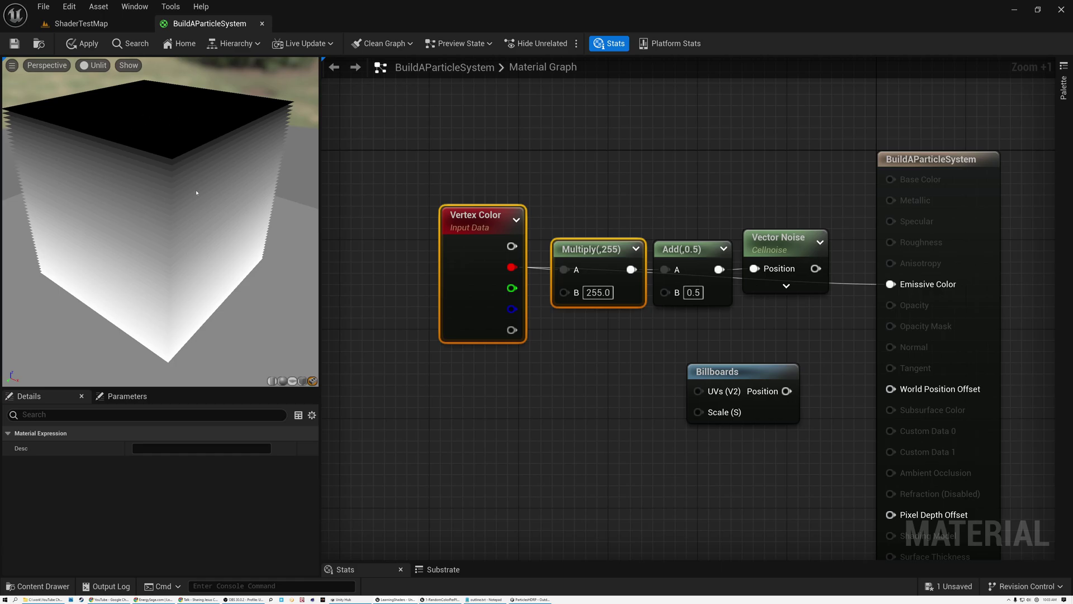
{"action": "left_click_drag", "start_coordinate": [815, 268], "coordinate": [891, 284]}
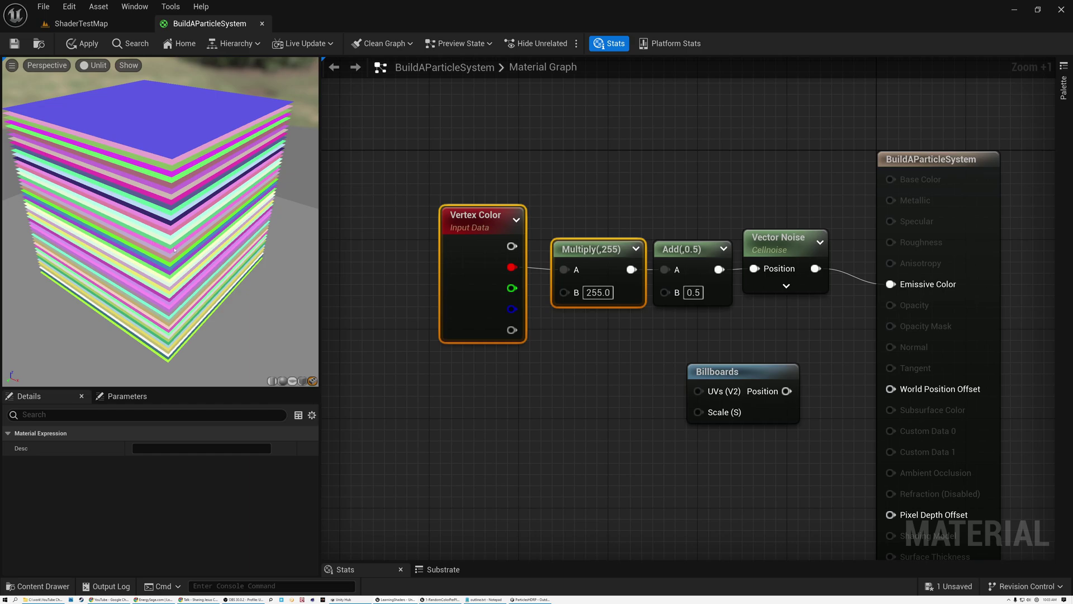
{"action": "left_click_drag", "start_coordinate": [201, 256], "coordinate": [168, 158]}
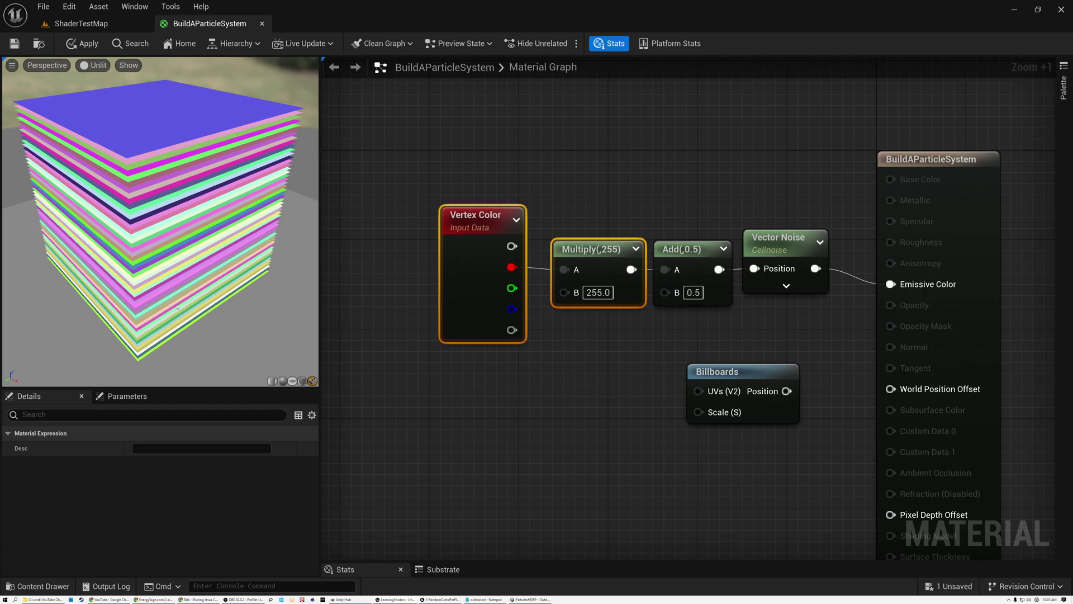
{"action": "left_click_drag", "start_coordinate": [178, 293], "coordinate": [146, 295]}
Move the four noise-chain nodes together away from the material output and lower the Billboards node slightly beneath them
{"action": "left_click", "coordinate": [488, 151]}
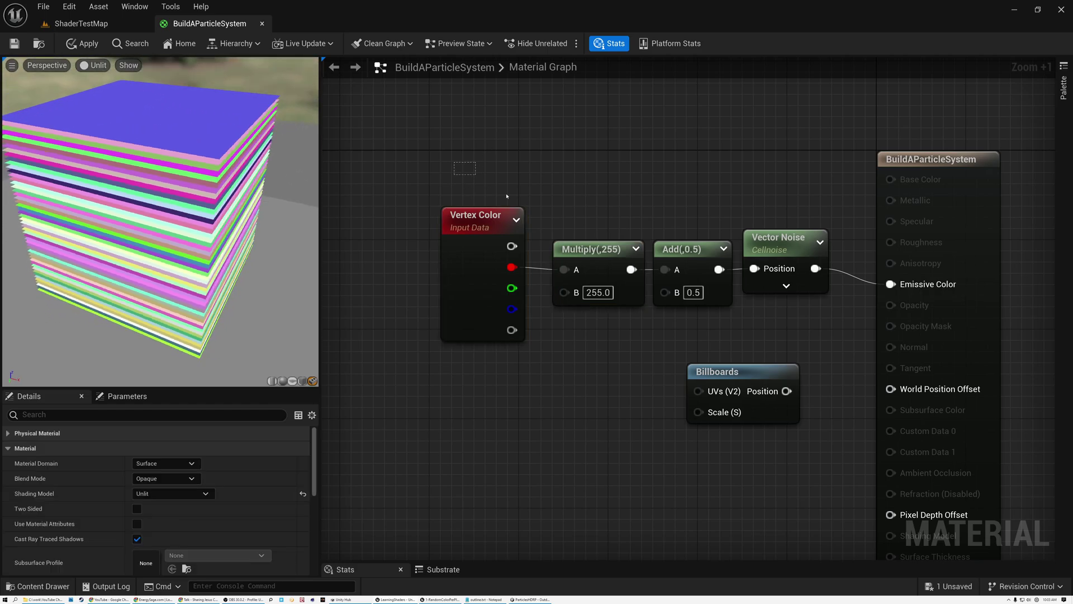
{"action": "left_click_drag", "start_coordinate": [438, 202], "coordinate": [826, 307]}
{"action": "left_click_drag", "start_coordinate": [747, 263], "coordinate": [736, 274]}
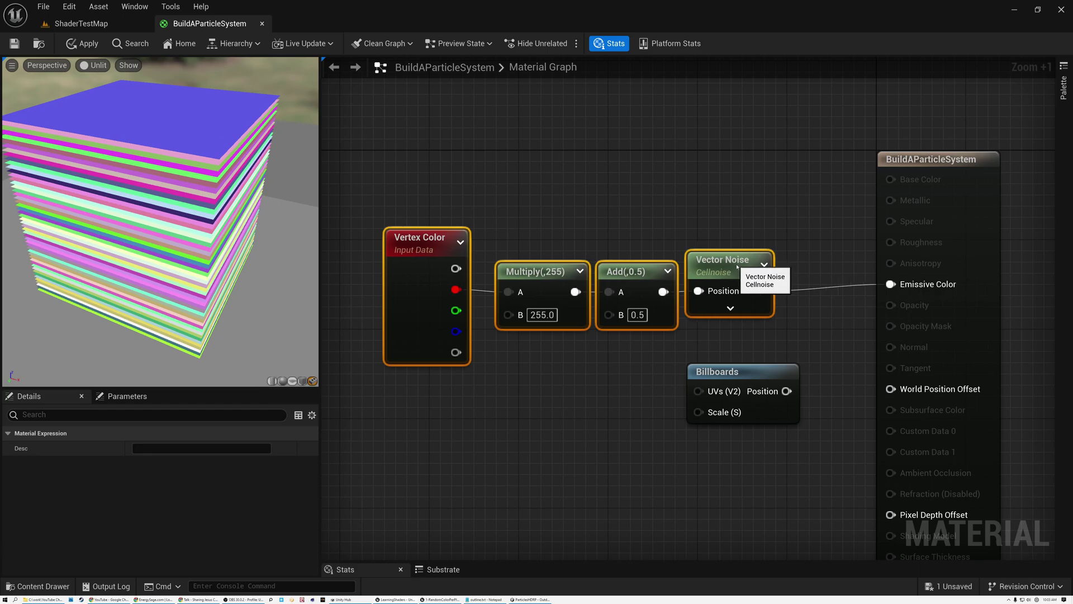
{"action": "mouse_move", "coordinate": [248, 245]}
{"action": "left_mouse_down"}
{"action": "mouse_move", "coordinate": [234, 226]}
{"action": "mouse_move", "coordinate": [249, 245]}
{"action": "left_mouse_up"}
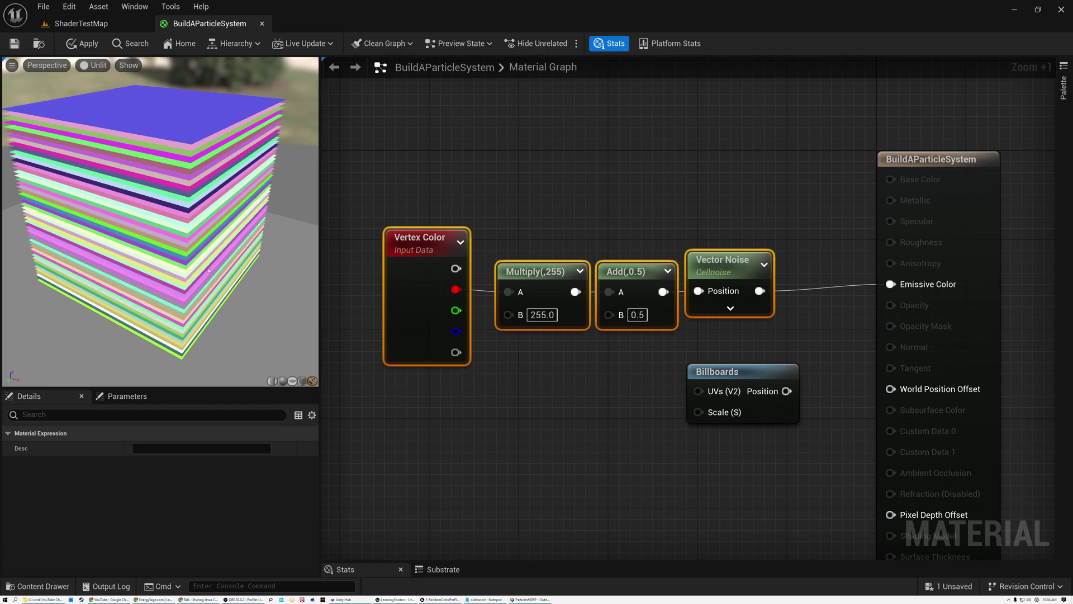
{"action": "left_click_drag", "start_coordinate": [742, 373], "coordinate": [744, 385]}
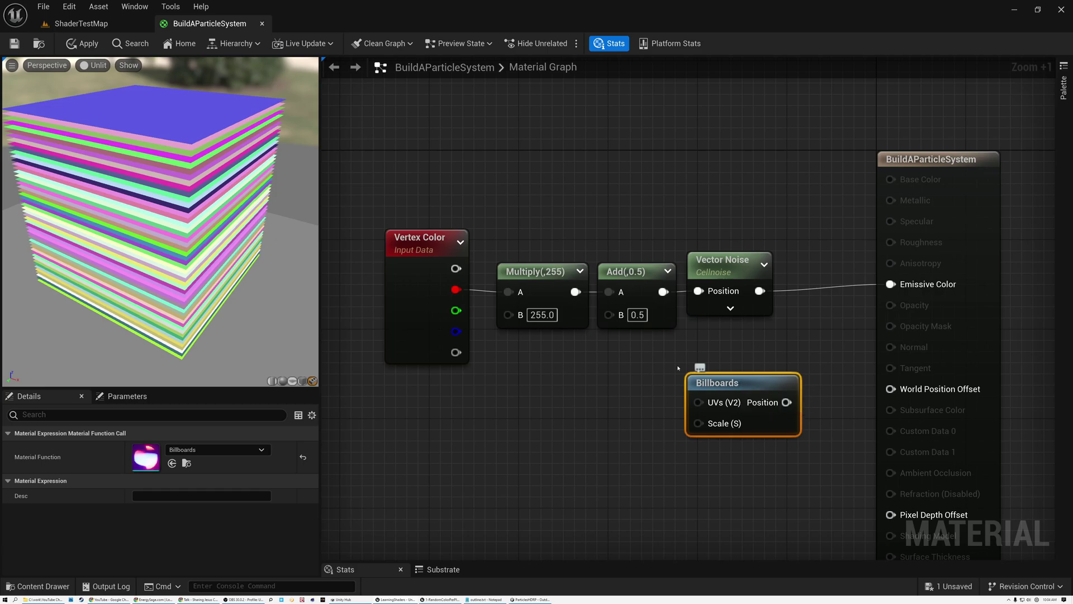
{"action": "left_click_drag", "start_coordinate": [250, 270], "coordinate": [218, 270]}
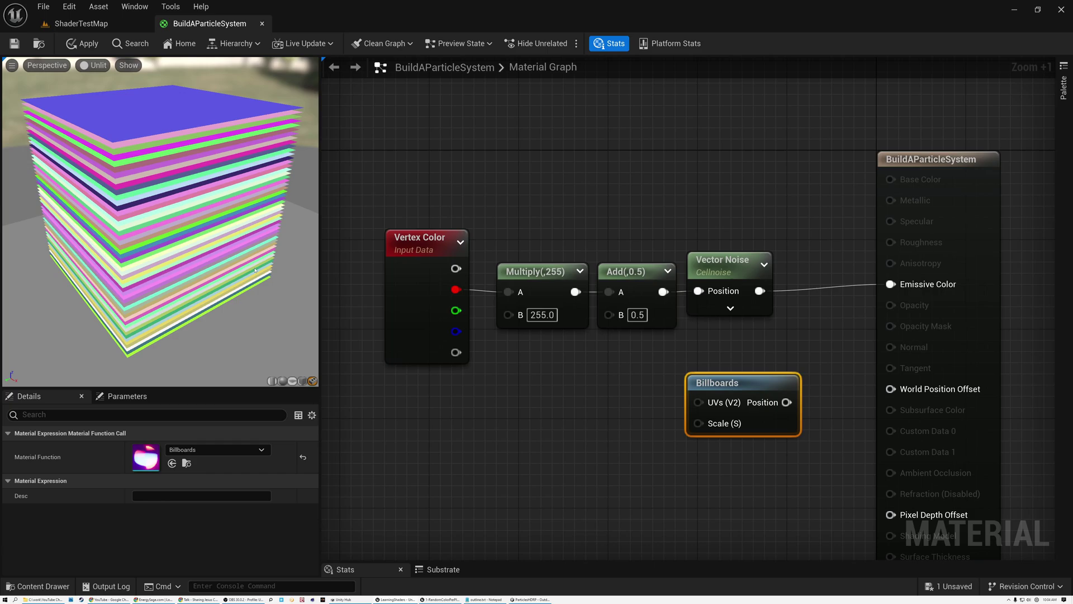
{"action": "left_click_drag", "start_coordinate": [451, 202], "coordinate": [749, 335]}
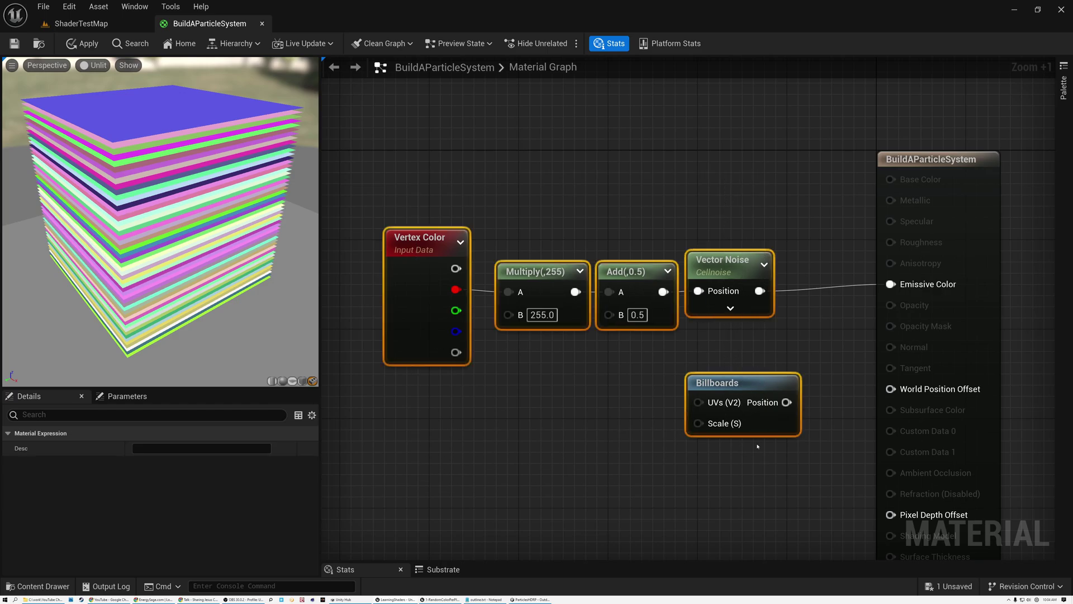
{"action": "left_click", "coordinate": [651, 186]}
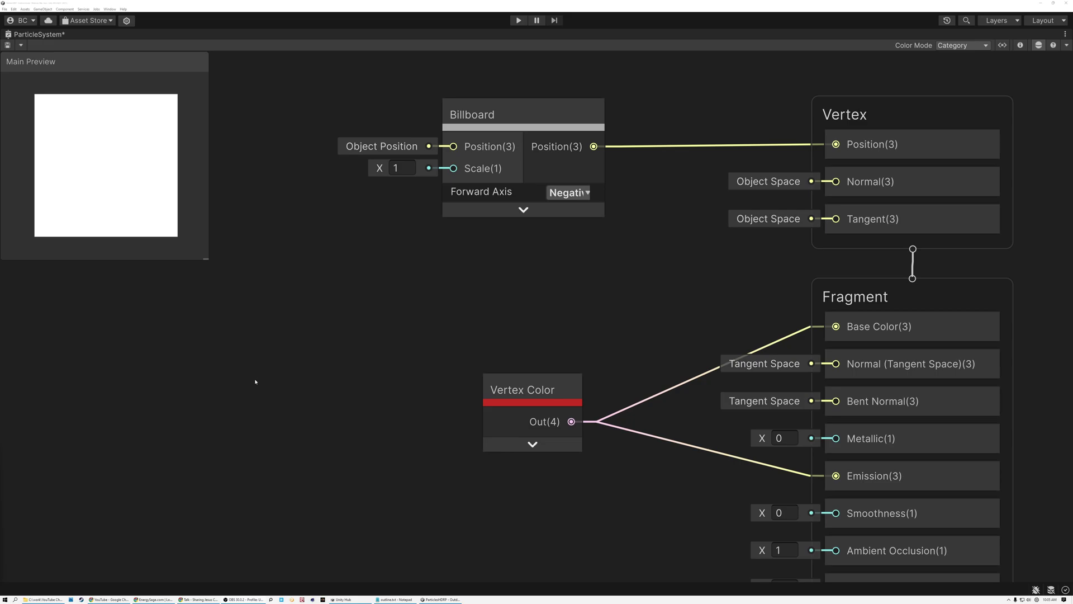
In Unity's ParticleSystem shader graph, move the Billboard node further from the Vertex block and enlarge the Main Preview
{"action": "left_click", "coordinate": [511, 122]}
{"action": "left_click_drag", "start_coordinate": [529, 120], "coordinate": [515, 120]}
{"action": "left_click_drag", "start_coordinate": [150, 190], "coordinate": [104, 186]}
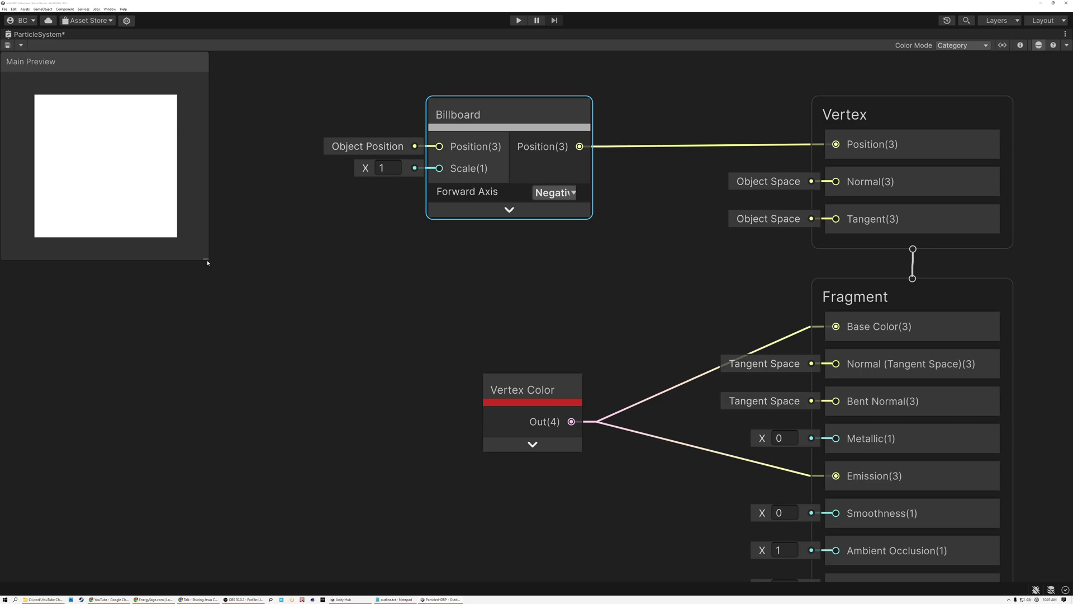
{"action": "left_click_drag", "start_coordinate": [206, 258], "coordinate": [265, 315]}
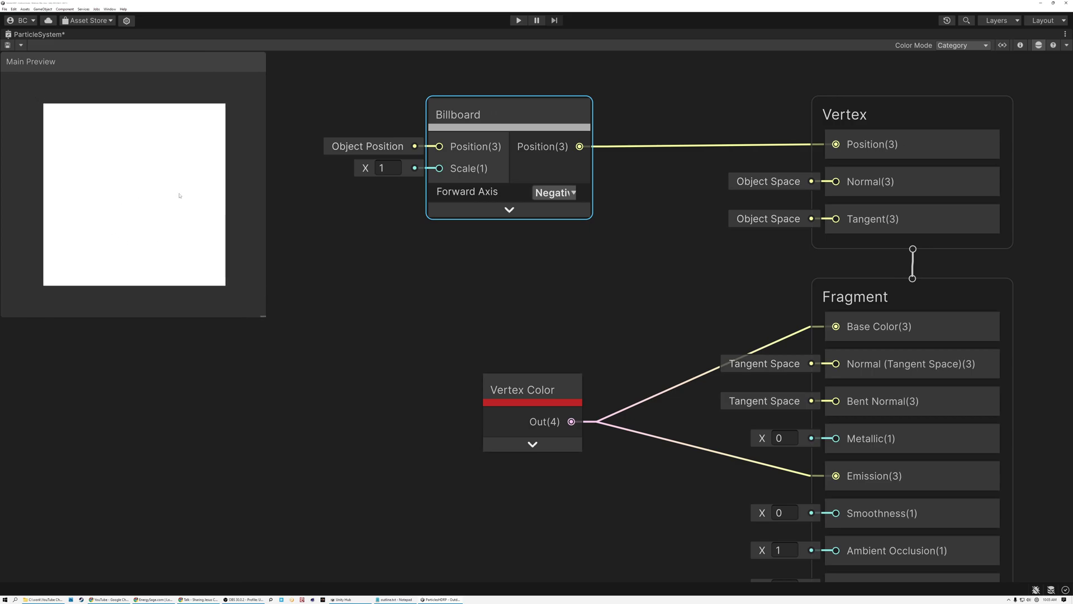
{"action": "left_click_drag", "start_coordinate": [263, 320], "coordinate": [244, 295]}
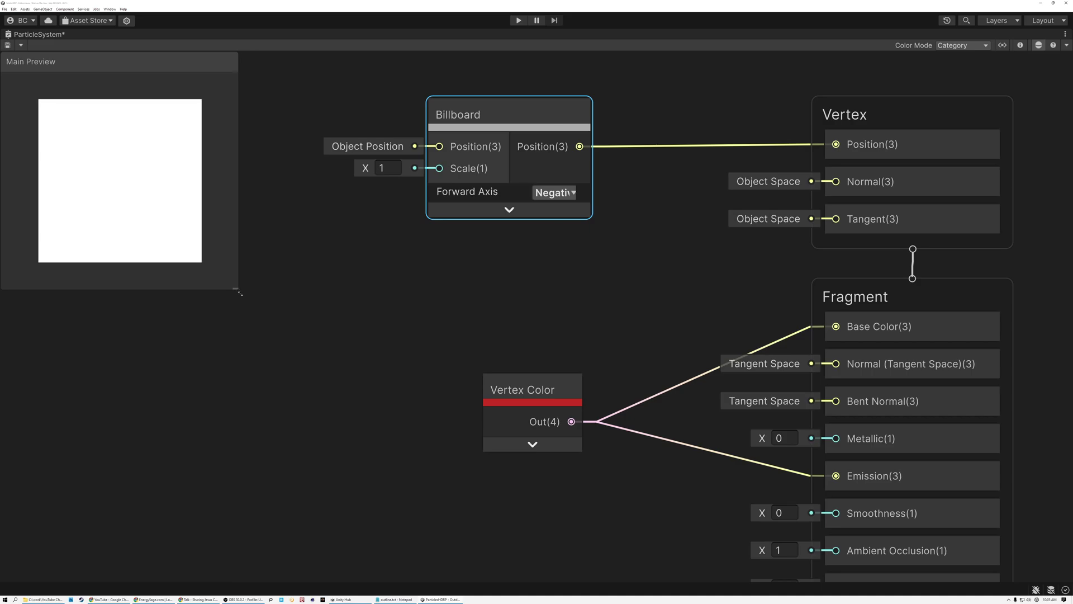
Remove the connection from Billboard to the Vertex Position input, save the ParticleSystem graph, and select the Billboard node
{"action": "left_click", "coordinate": [632, 149]}
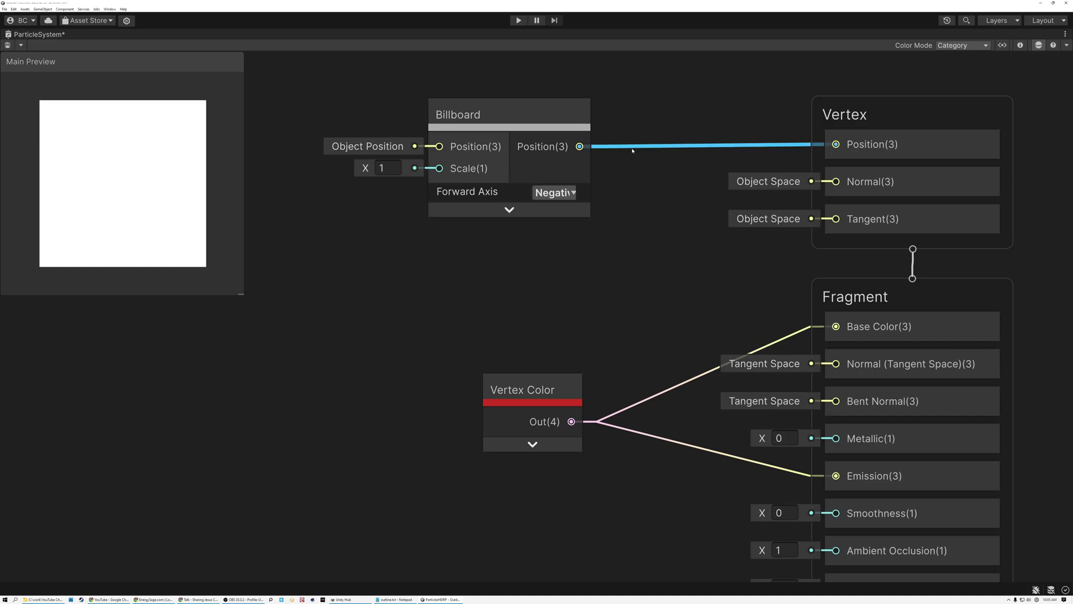
{"action": "key", "text": "Delete"}
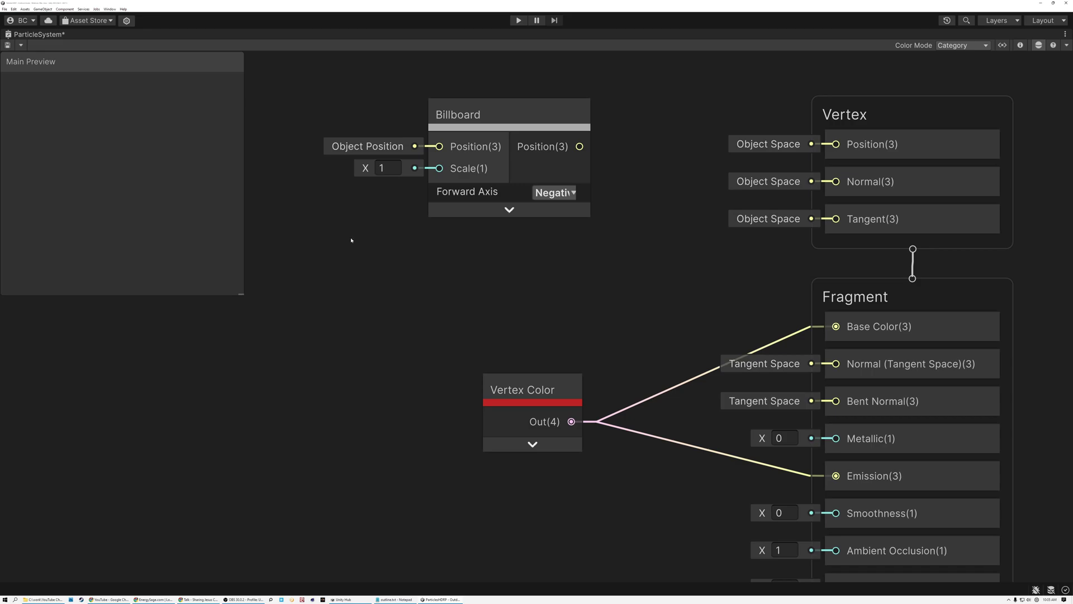
{"action": "key", "text": "ctrl+s"}
{"action": "left_click", "coordinate": [454, 132]}
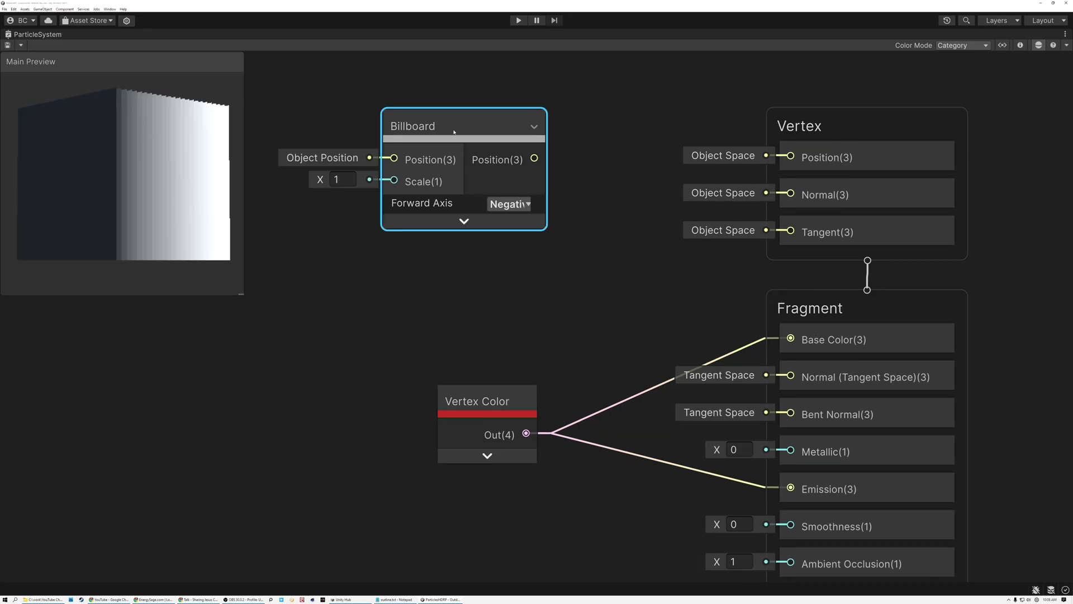
Rotate the cube in the Main Preview to examine its vertex-colored layers from several angles
{"action": "left_click_drag", "start_coordinate": [118, 178], "coordinate": [168, 135]}
{"action": "left_click", "coordinate": [486, 411]}
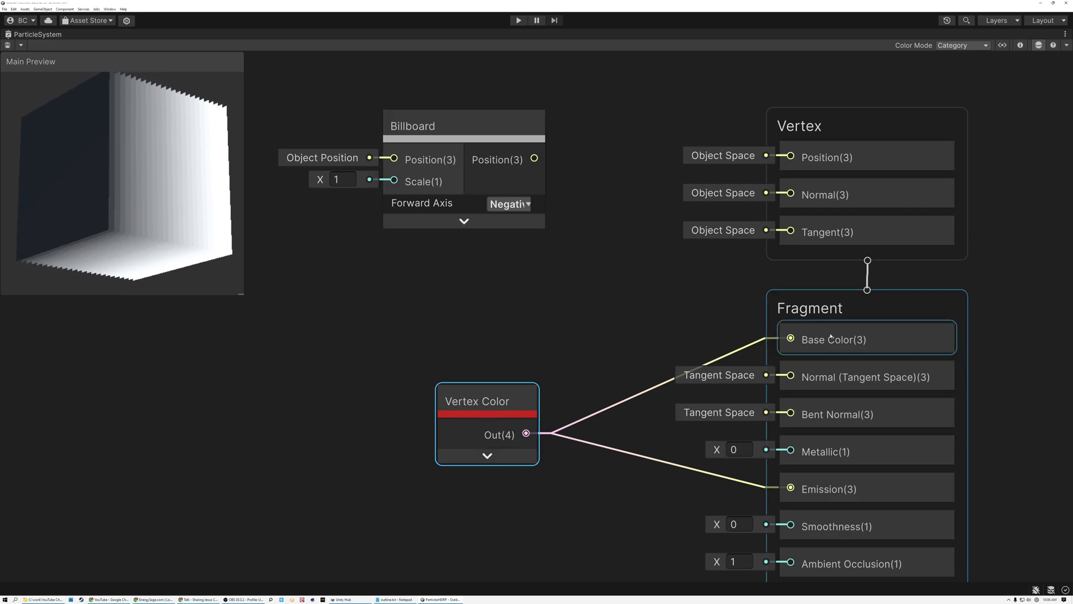
{"action": "left_click_drag", "start_coordinate": [176, 168], "coordinate": [178, 216]}
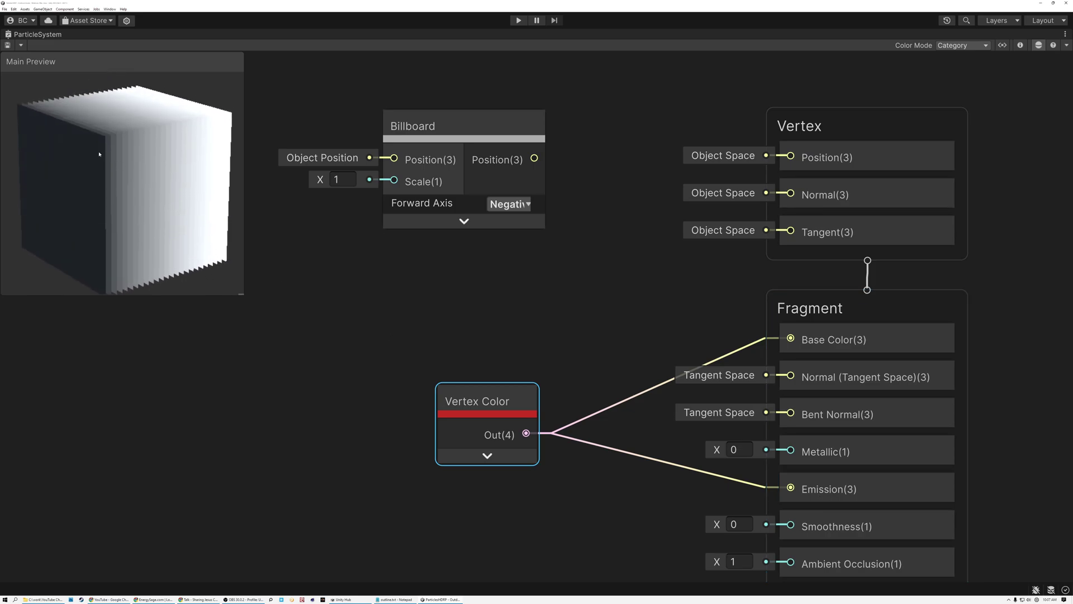
{"action": "left_click_drag", "start_coordinate": [166, 185], "coordinate": [158, 189]}
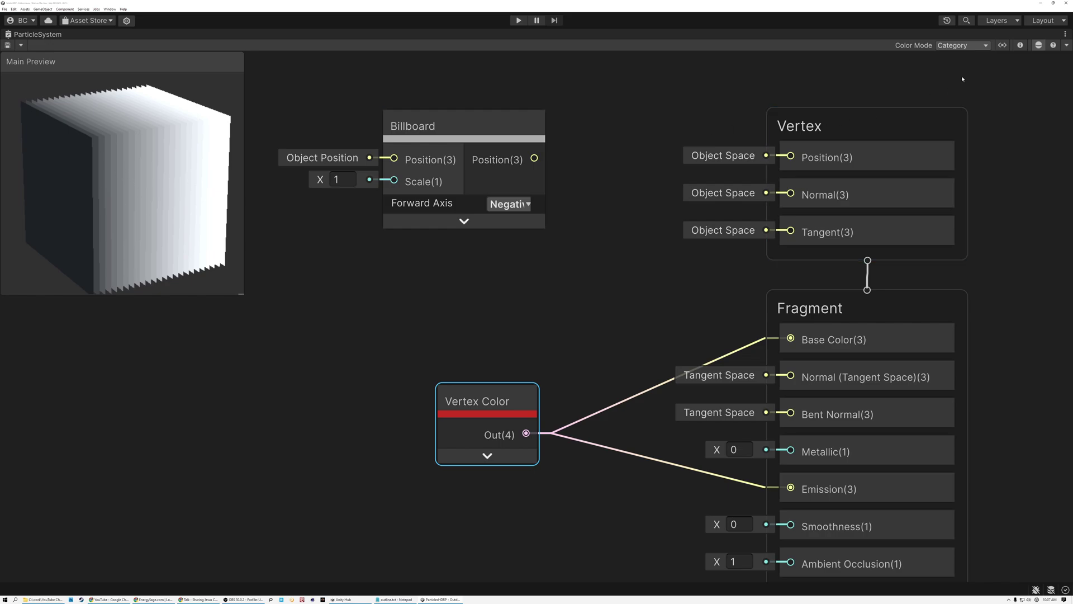
Change the graph's HDRP material type to Unlit in the graph settings and hide the inspector again
{"action": "left_click", "coordinate": [1019, 45]}
{"action": "left_click_drag", "start_coordinate": [898, 188], "coordinate": [876, 60]}
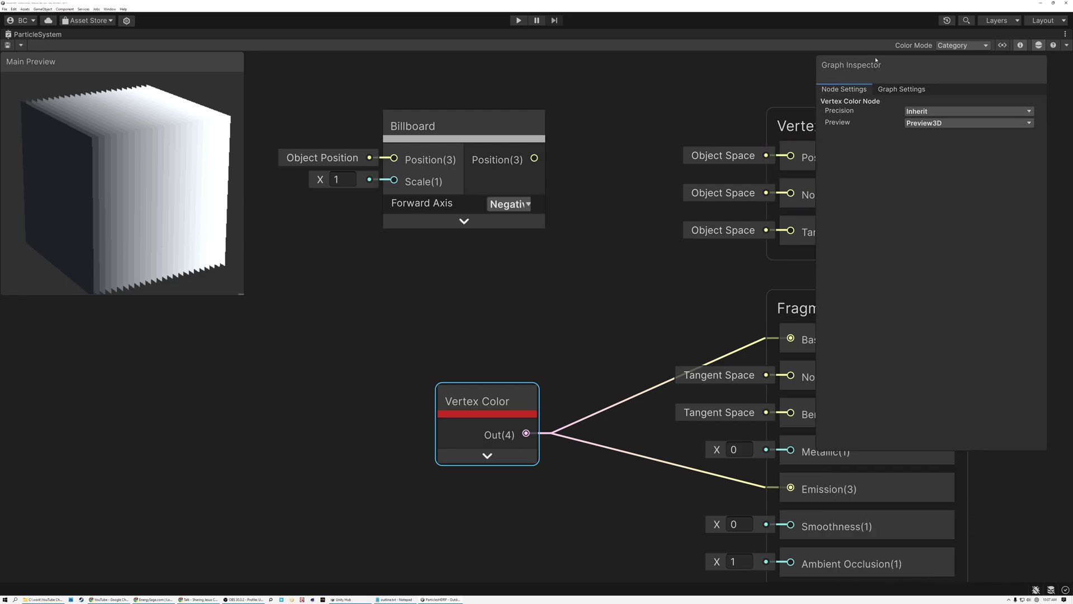
{"action": "left_click", "coordinate": [902, 89]}
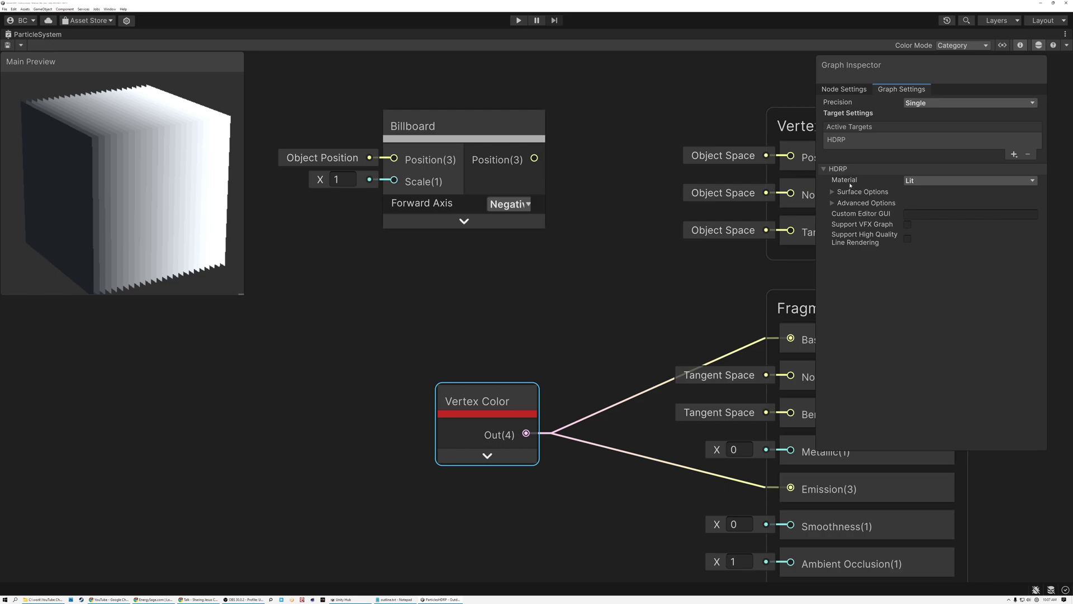
{"action": "left_click", "coordinate": [913, 181]}
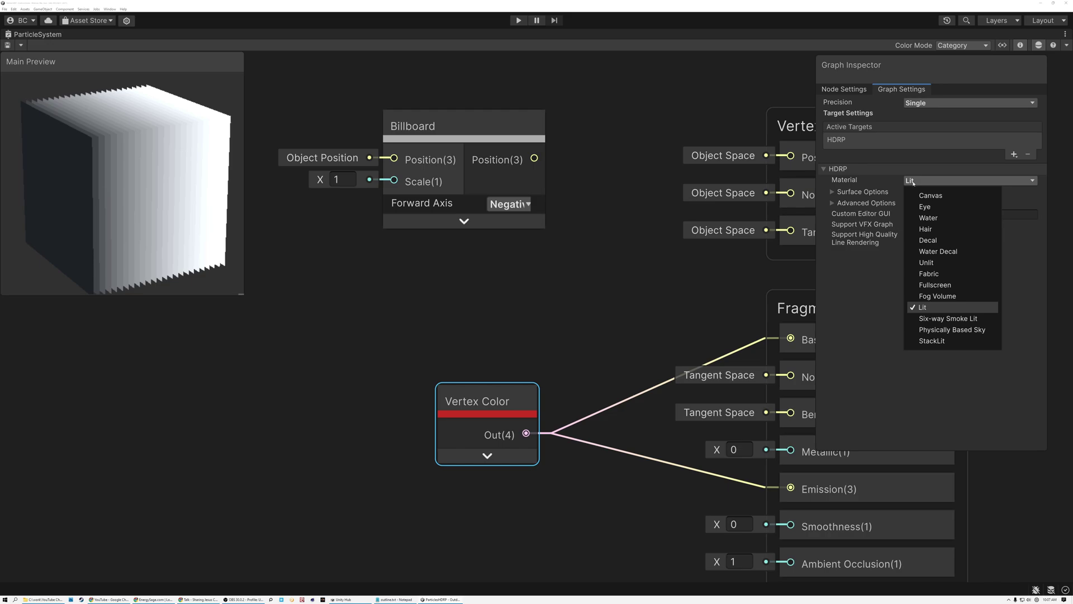
{"action": "left_click", "coordinate": [931, 261]}
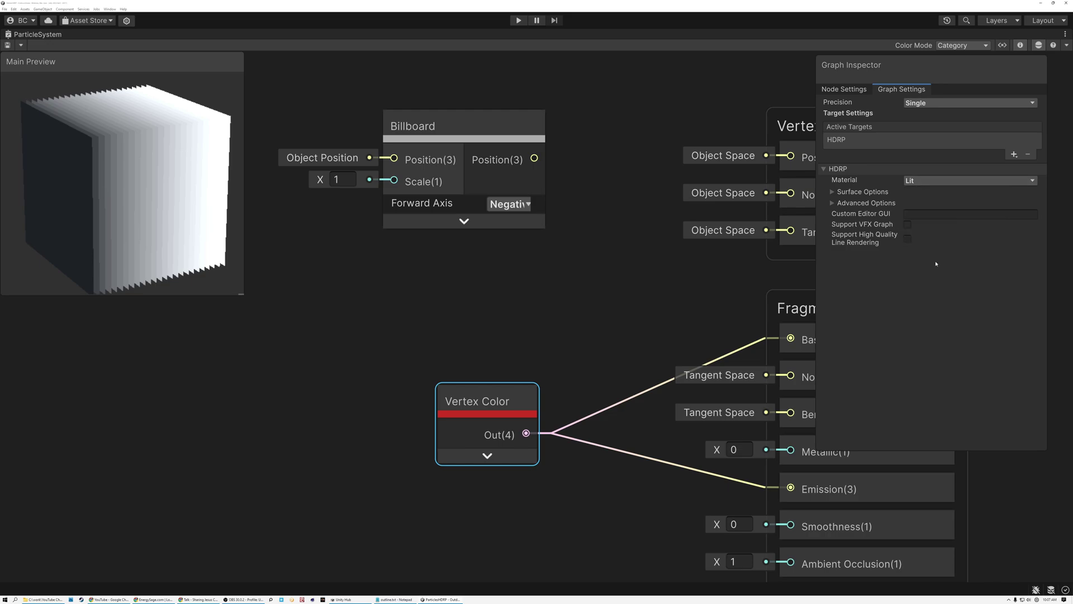
{"action": "left_click", "coordinate": [1003, 46]}
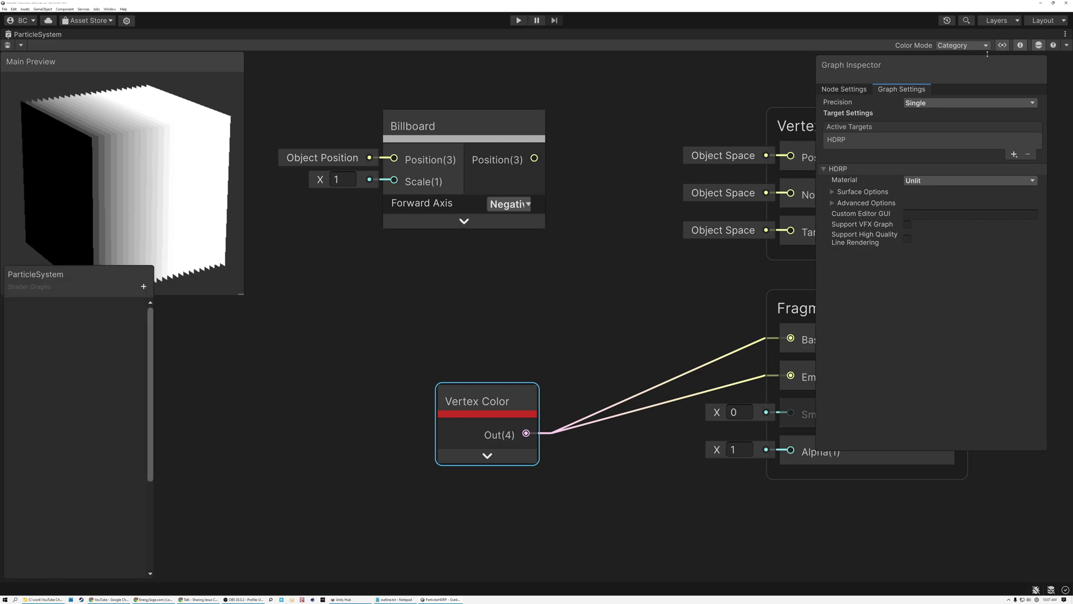
{"action": "left_click", "coordinate": [1003, 45]}
{"action": "left_click", "coordinate": [1020, 45]}
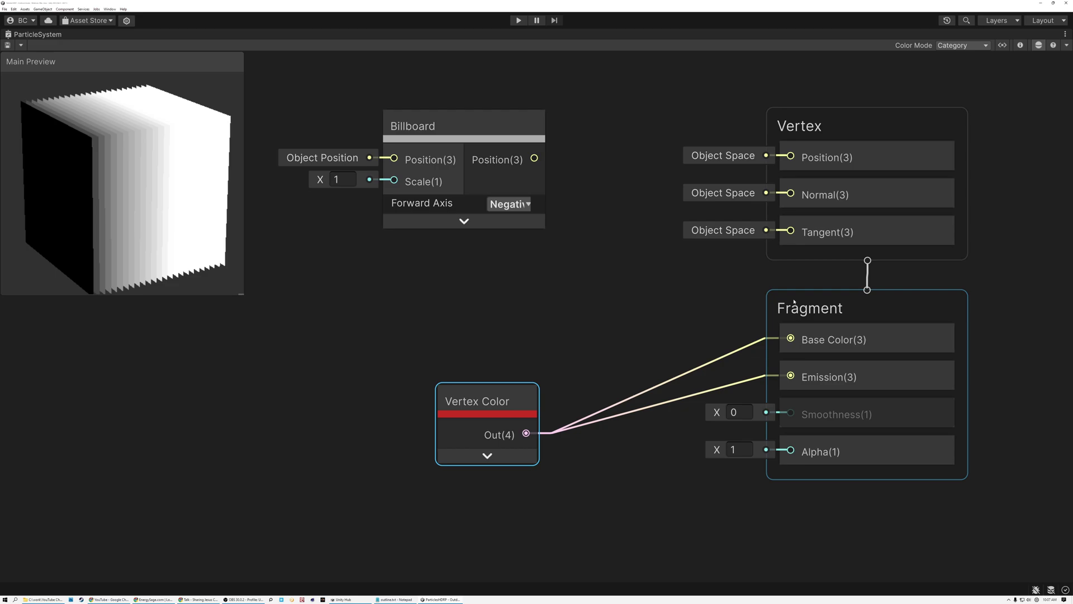
Move the Vertex Color node well away from the Fragment block and rotate the preview cube slightly
{"action": "left_click_drag", "start_coordinate": [483, 404], "coordinate": [473, 354]}
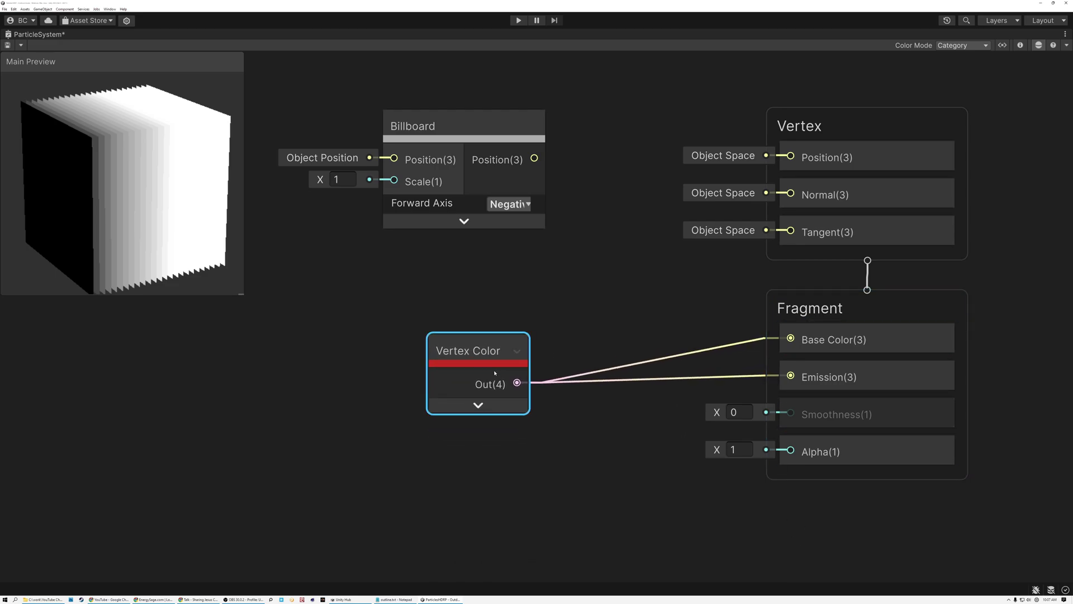
{"action": "left_click_drag", "start_coordinate": [492, 351], "coordinate": [331, 335]}
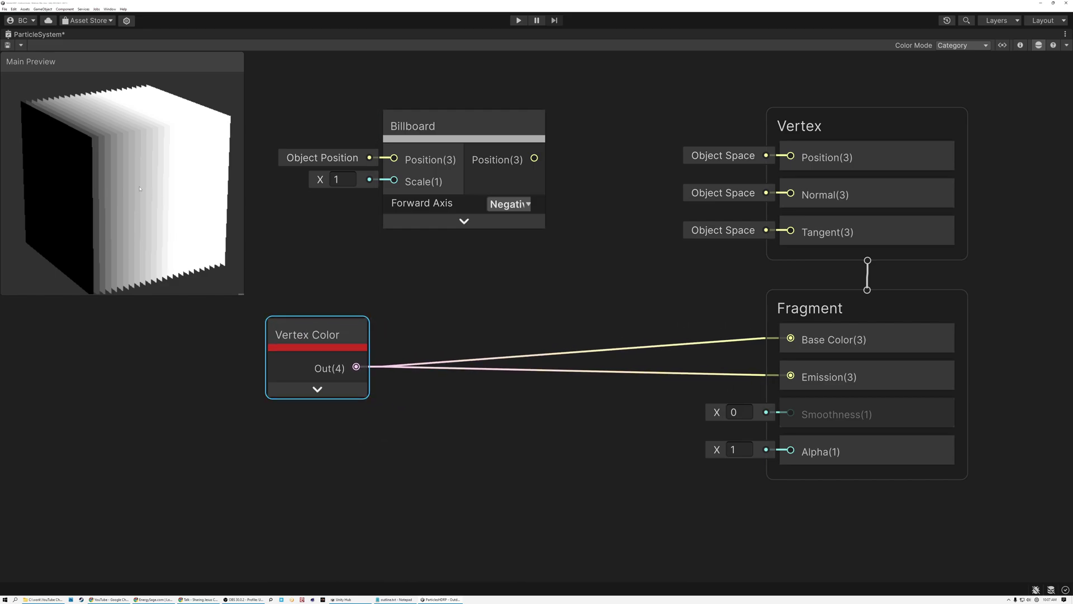
{"action": "mouse_move", "coordinate": [128, 207]}
{"action": "left_mouse_down"}
{"action": "mouse_move", "coordinate": [72, 168]}
{"action": "mouse_move", "coordinate": [142, 214]}
{"action": "left_mouse_up"}
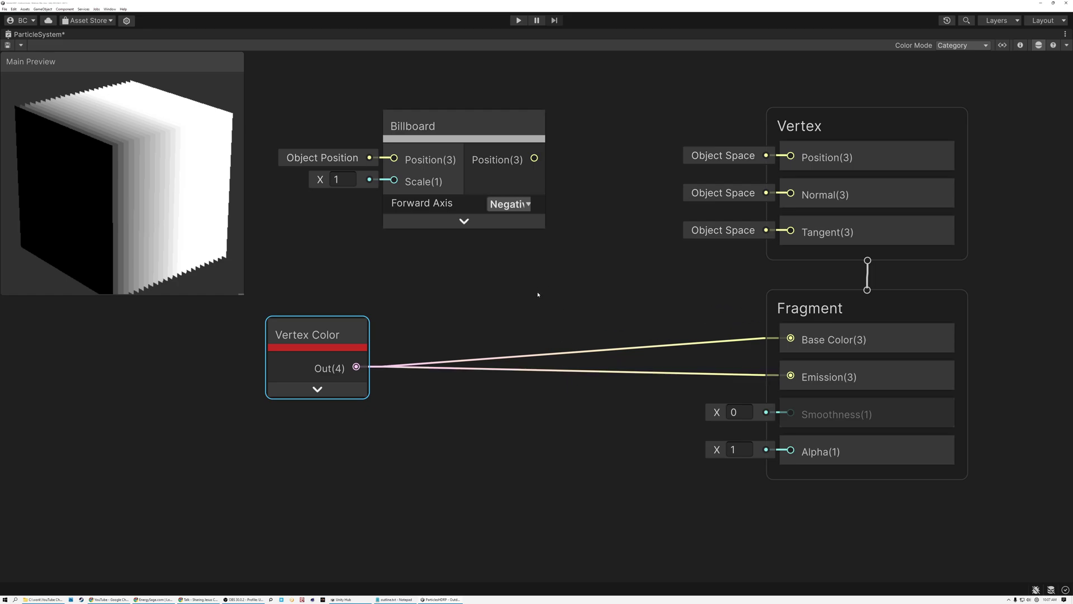
{"action": "left_click_drag", "start_coordinate": [161, 179], "coordinate": [170, 181]}
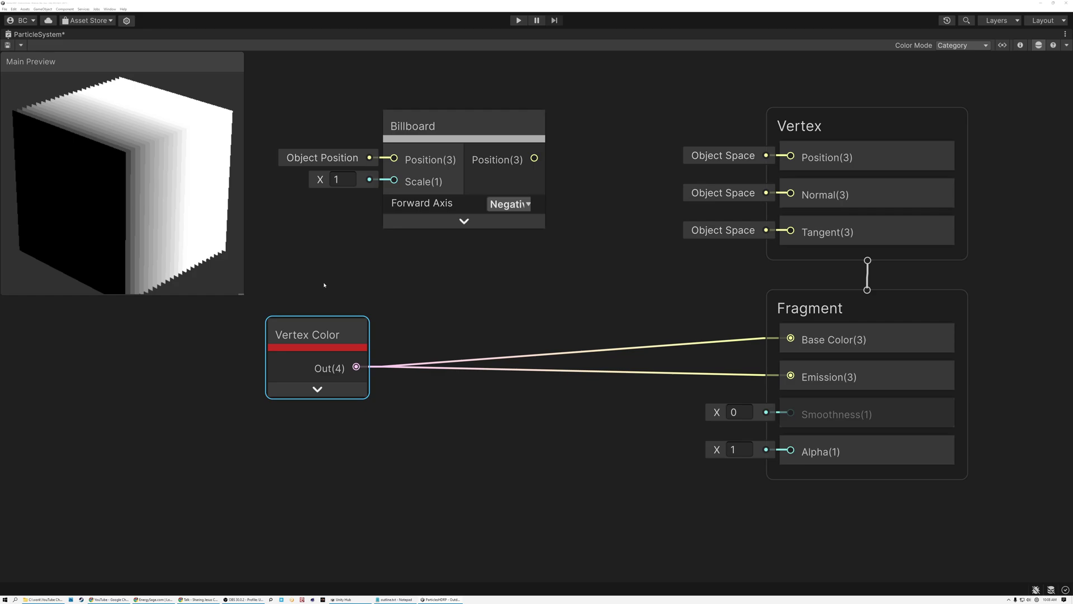
Create a shader sub graph named Hash33 in the Shader Graph folder and open it maximized
{"action": "double_click", "coordinate": [53, 35]}
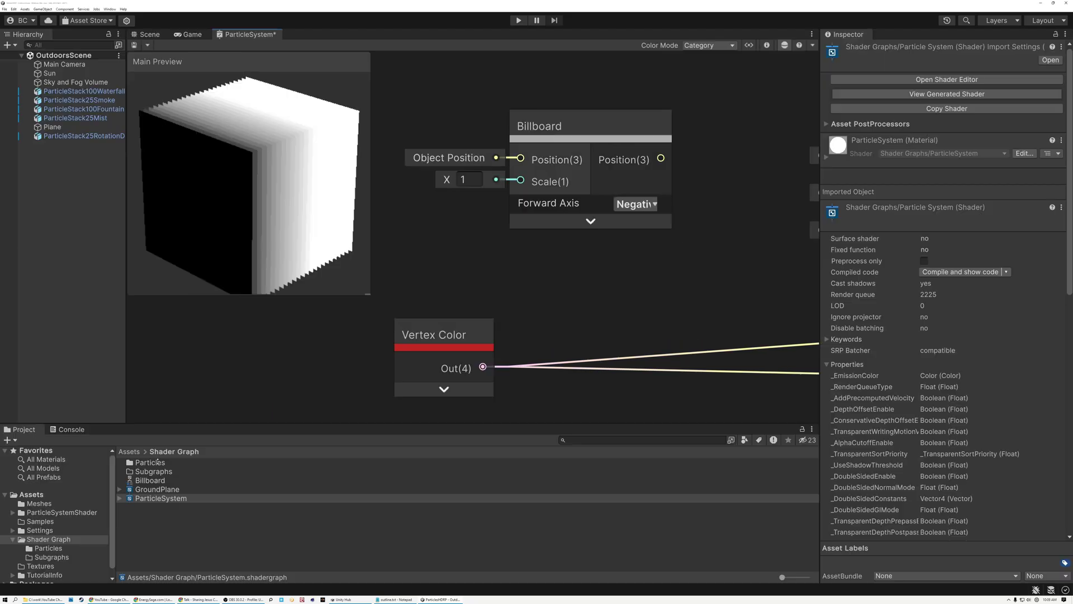
{"action": "right_click", "coordinate": [158, 529]}
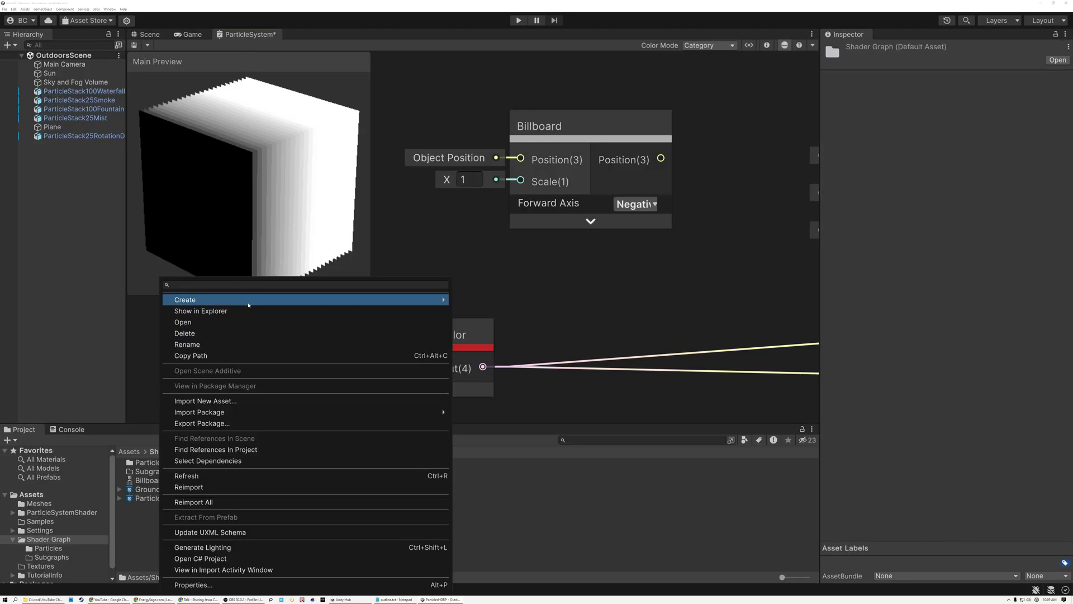
{"action": "mouse_move", "coordinate": [436, 300]}
{"action": "mouse_move", "coordinate": [493, 435]}
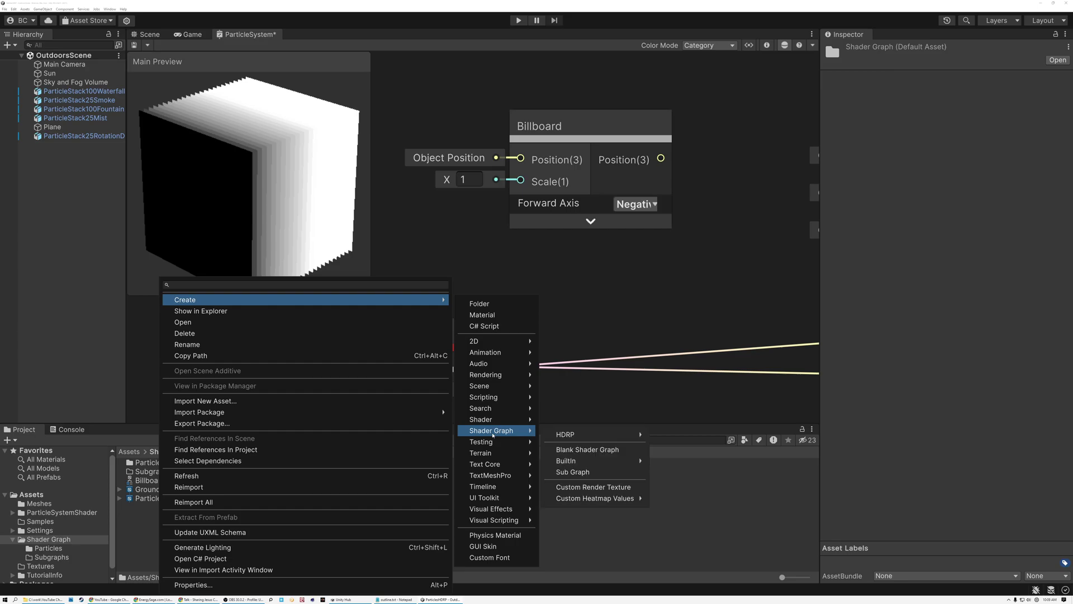
{"action": "left_click", "coordinate": [572, 473]}
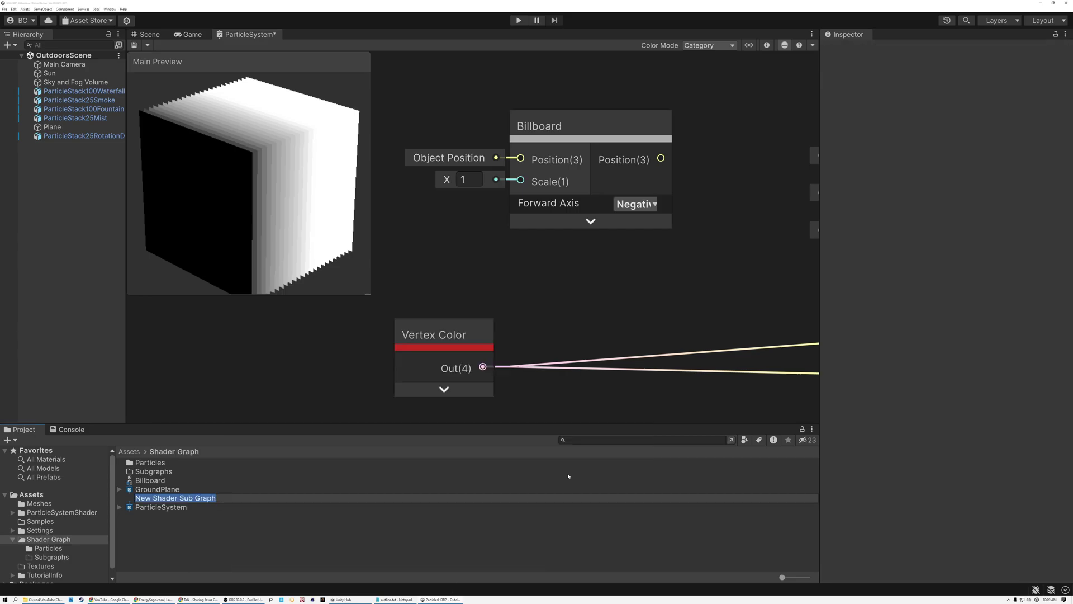
{"action": "type", "text": "s"}
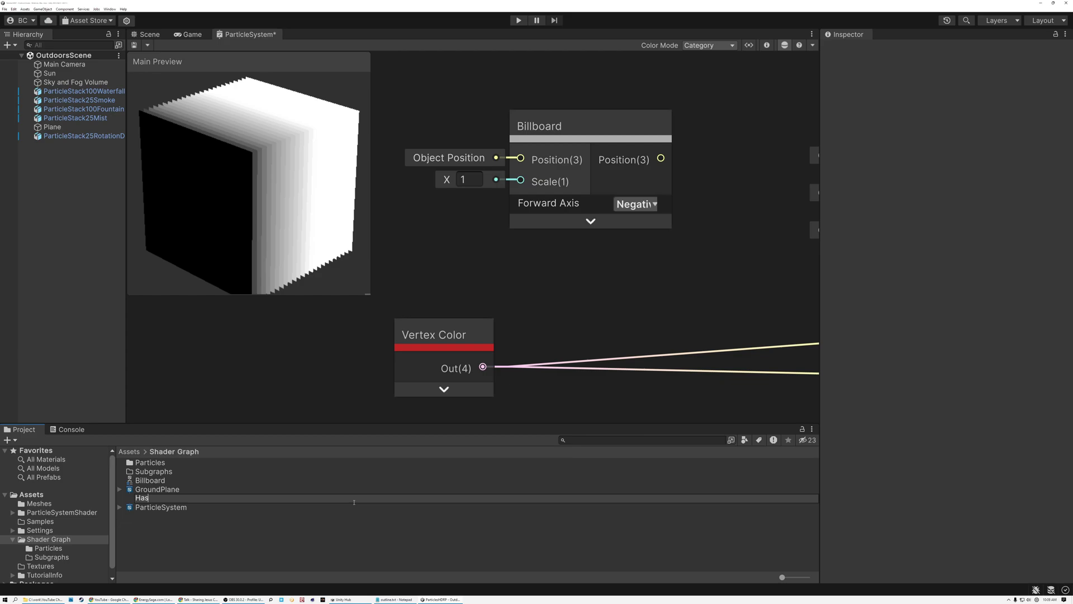
{"action": "type", "text": "h33"}
{"action": "left_click", "coordinate": [149, 498]}
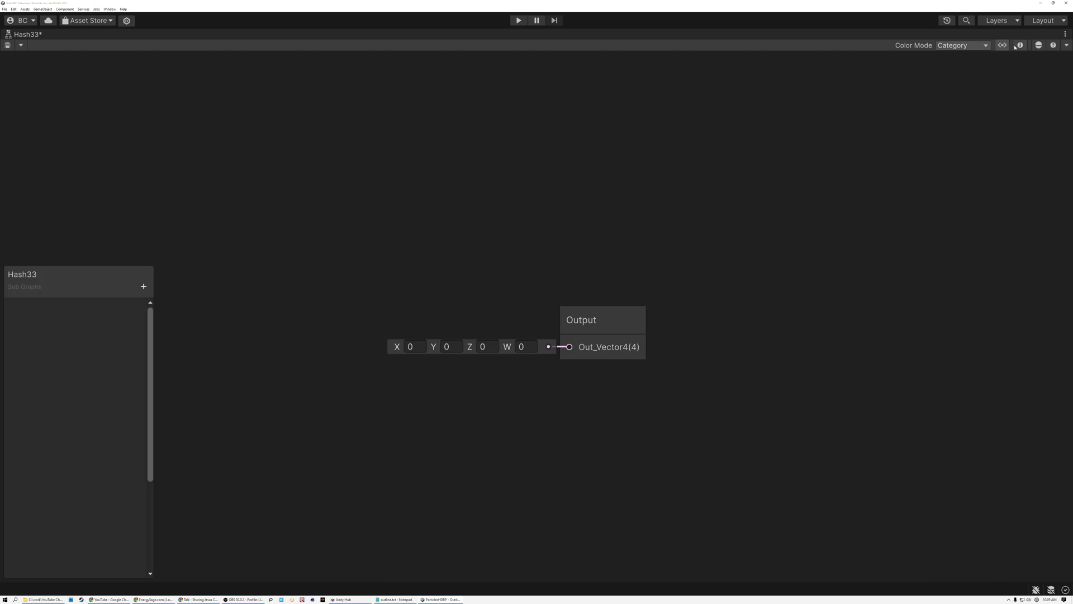
Add a Vector 3 property named In to the Hash33 sub graph
{"action": "left_click", "coordinate": [144, 287]}
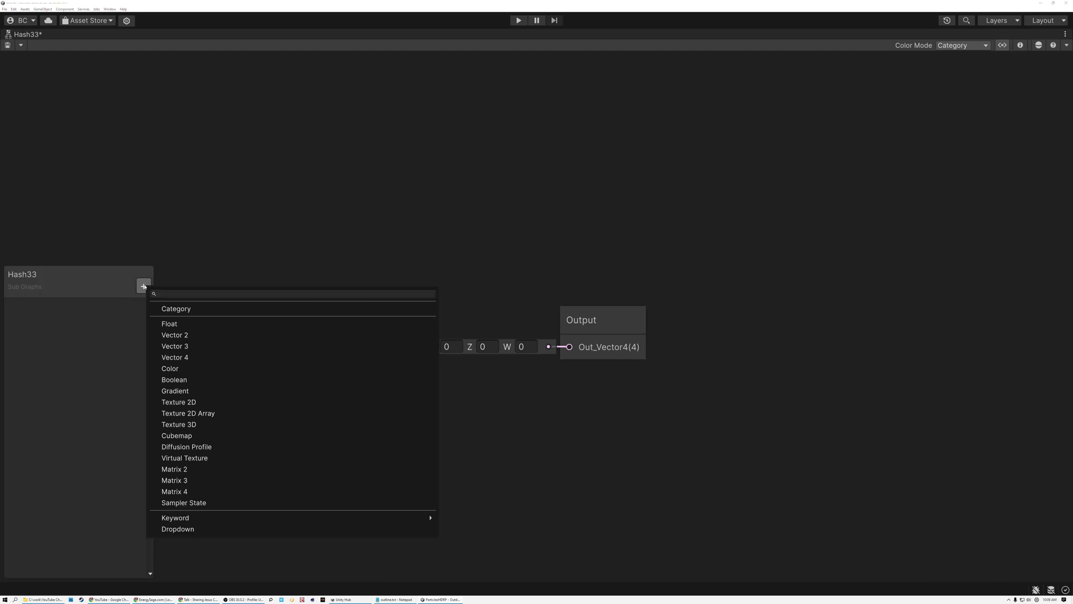
{"action": "left_click", "coordinate": [184, 346]}
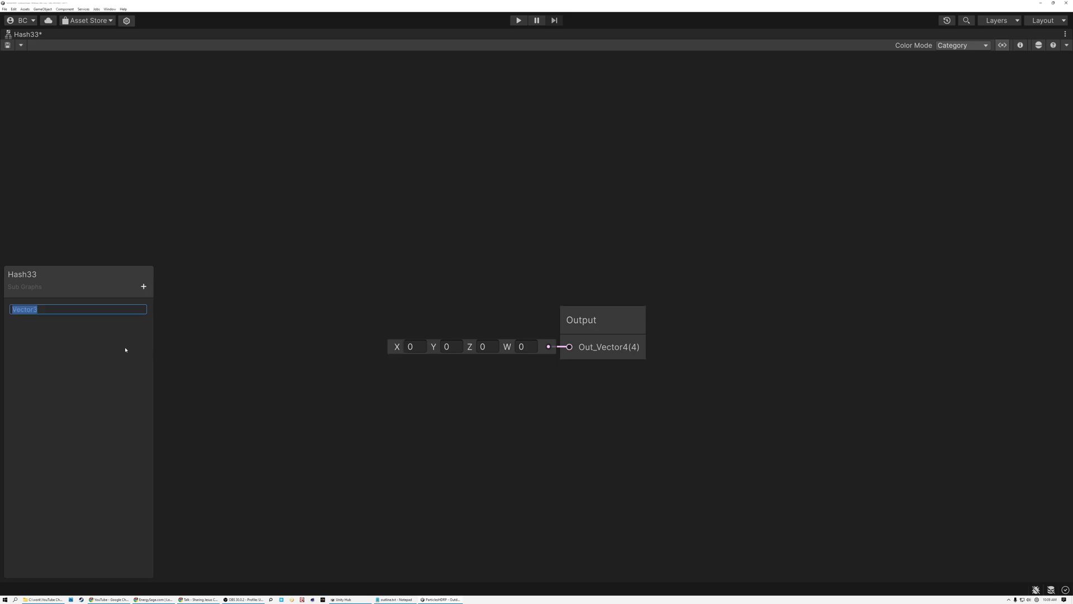
{"action": "type", "text": "p"}
{"action": "key", "text": "Return"}
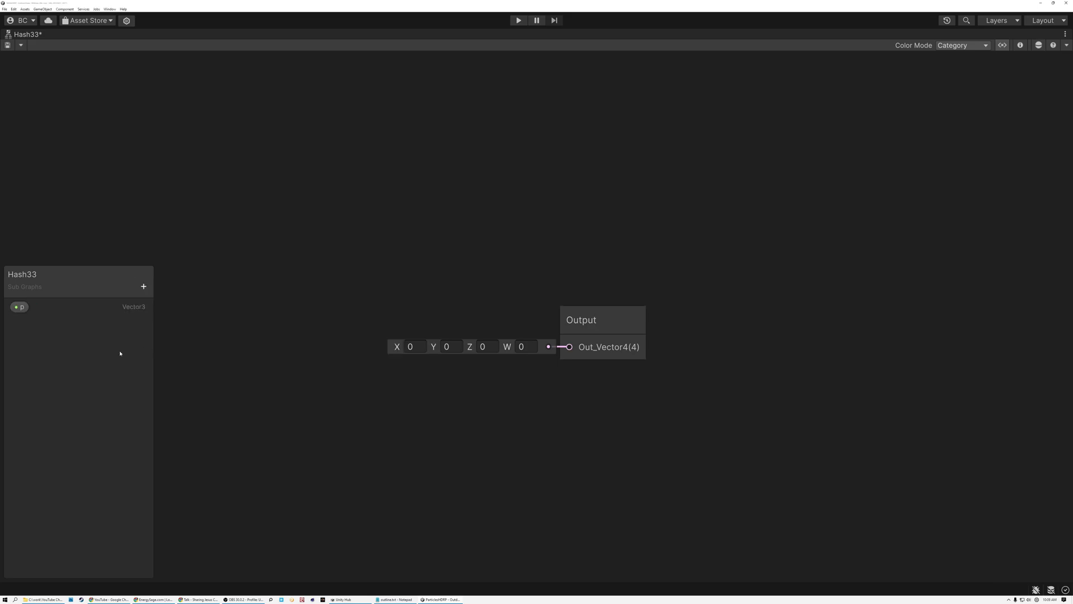
{"action": "double_click", "coordinate": [19, 308]}
{"action": "type", "text": "In"}
{"action": "key", "text": "Return"}
{"action": "right_click", "coordinate": [39, 322]}
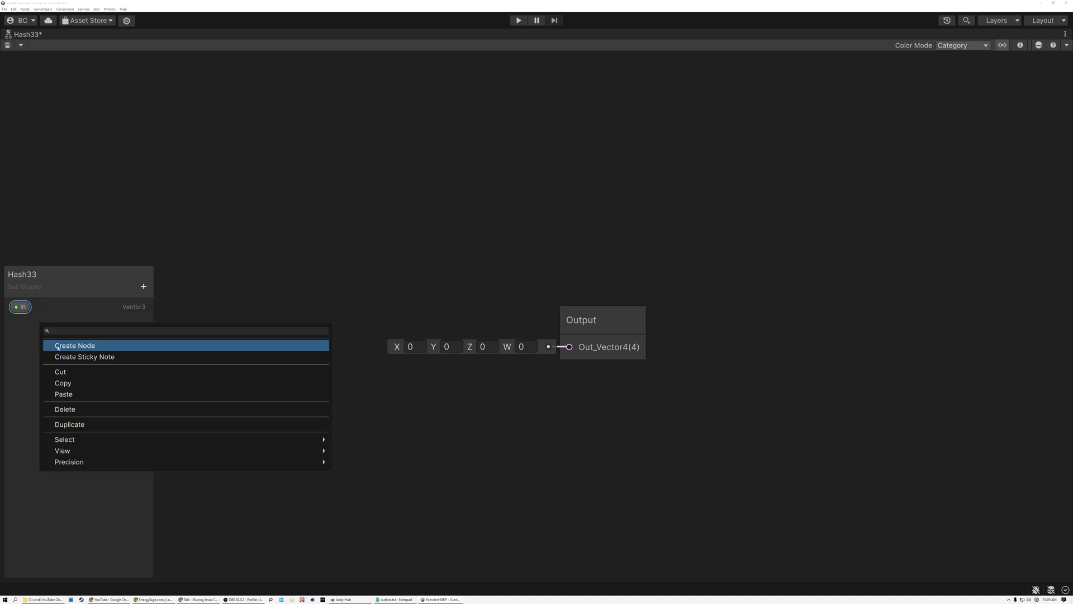
{"action": "left_click", "coordinate": [82, 316]}
Rename the Output node's input to Out and set its type to Vector 3
{"action": "left_click", "coordinate": [606, 333]}
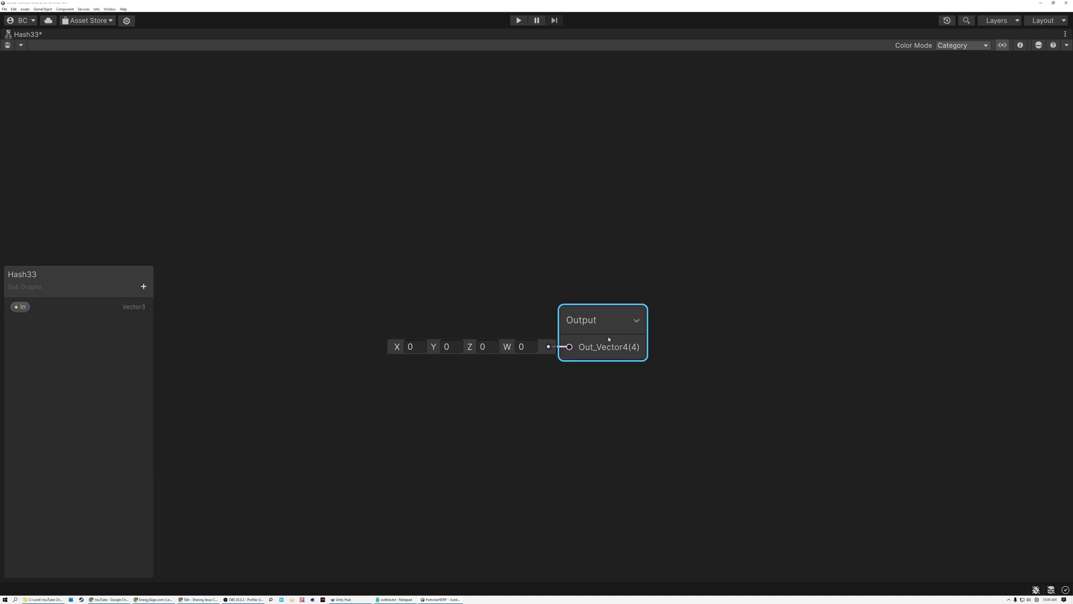
{"action": "left_click", "coordinate": [1019, 45]}
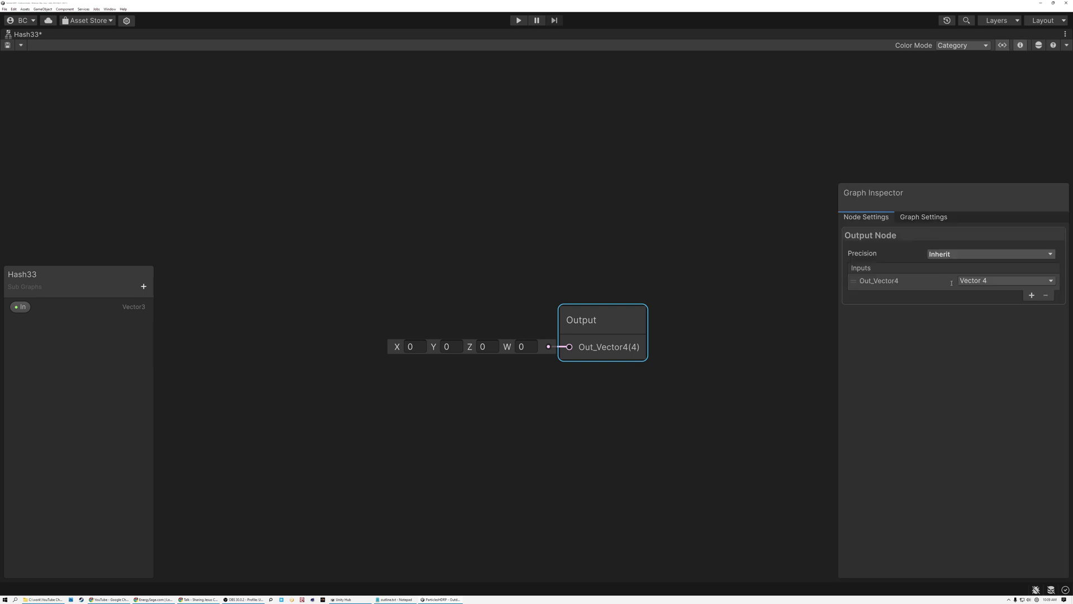
{"action": "double_click", "coordinate": [906, 282]}
{"action": "type", "text": "Out"}
{"action": "key", "text": "Return"}
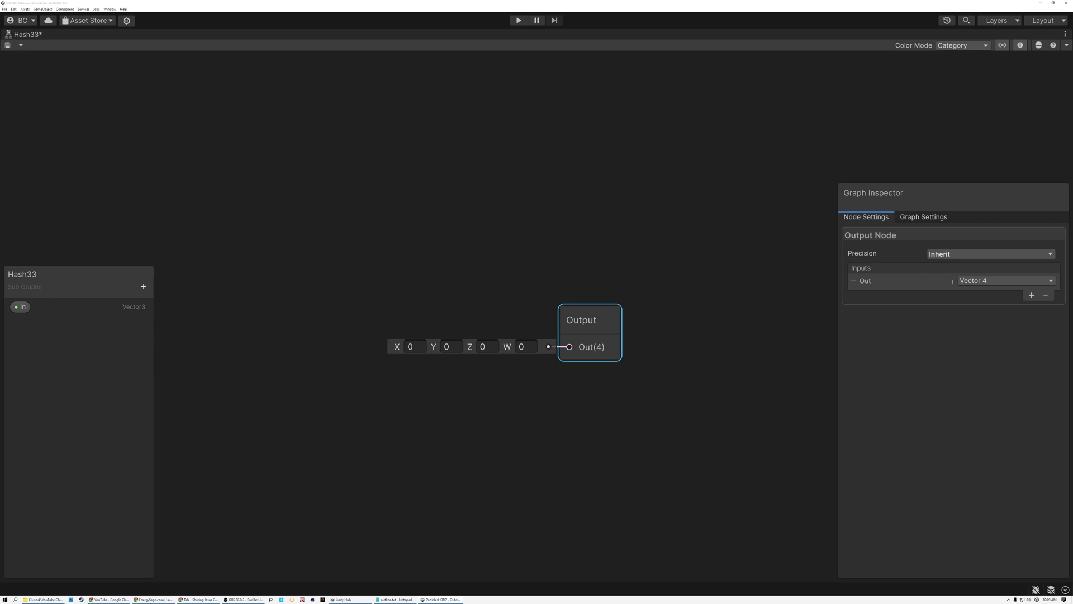
{"action": "left_click", "coordinate": [973, 281]}
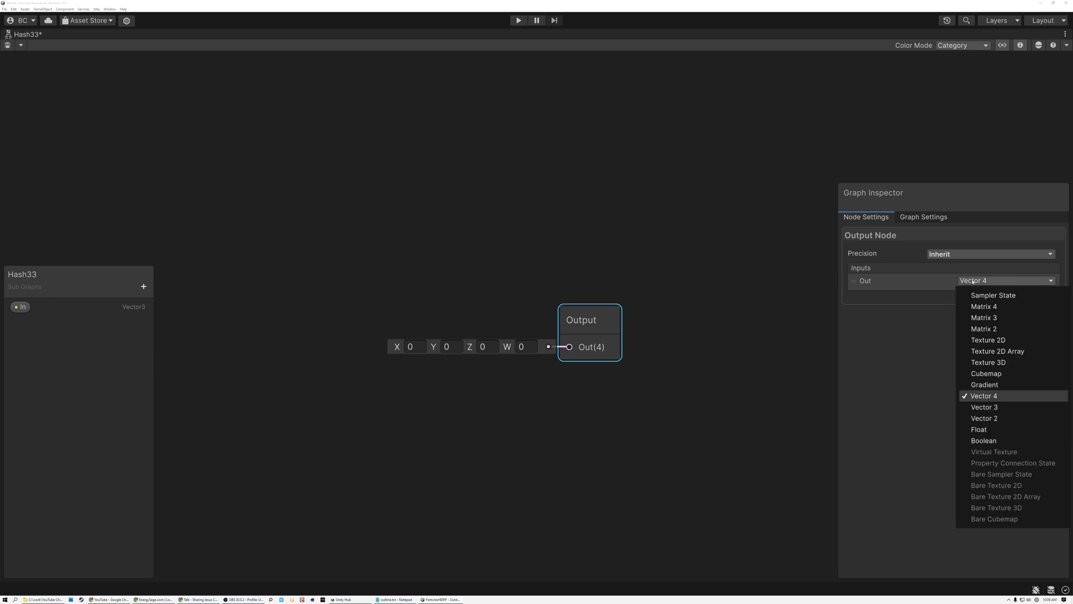
{"action": "left_click", "coordinate": [985, 407]}
Place the In property in the graph and space it widely from the Output node, with the blackboard and inspector hidden
{"action": "left_click_drag", "start_coordinate": [41, 307], "coordinate": [334, 350]}
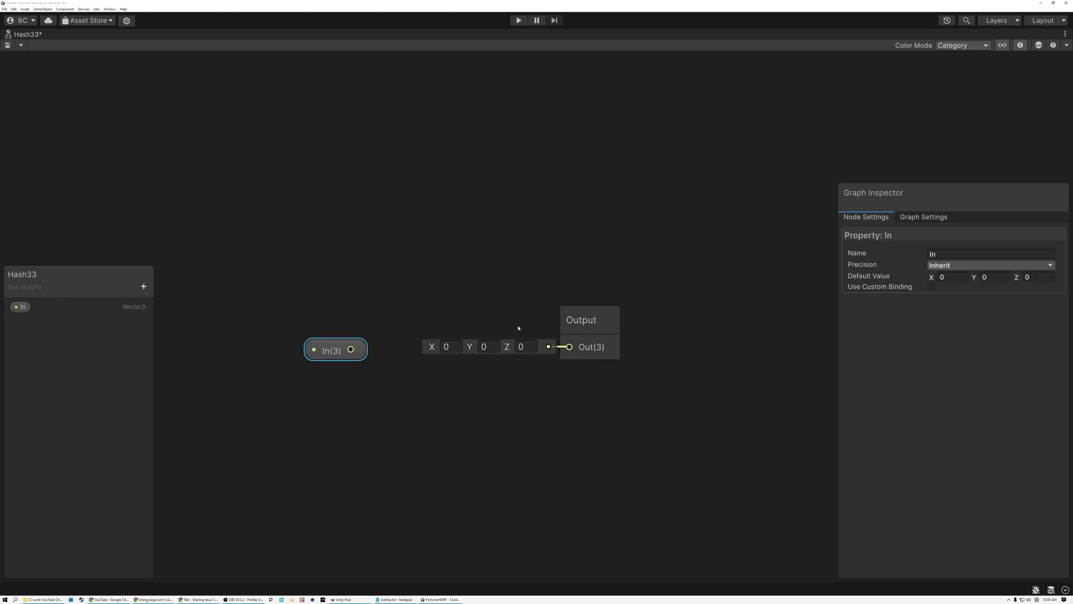
{"action": "left_click_drag", "start_coordinate": [586, 328], "coordinate": [641, 331]}
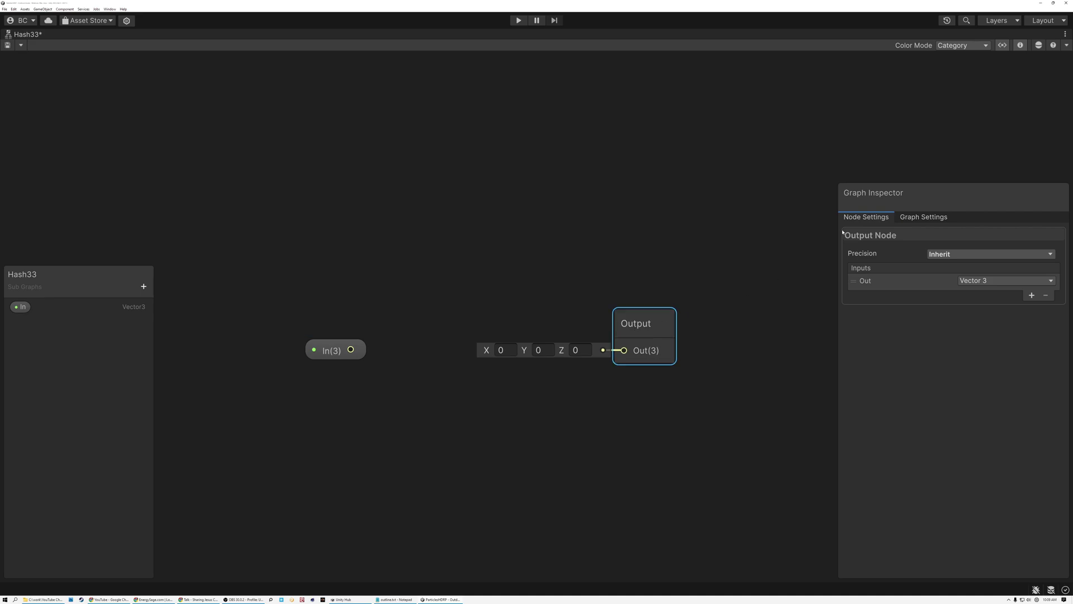
{"action": "left_click", "coordinate": [1002, 45]}
{"action": "left_click", "coordinate": [1020, 45]}
{"action": "key", "text": "a"}
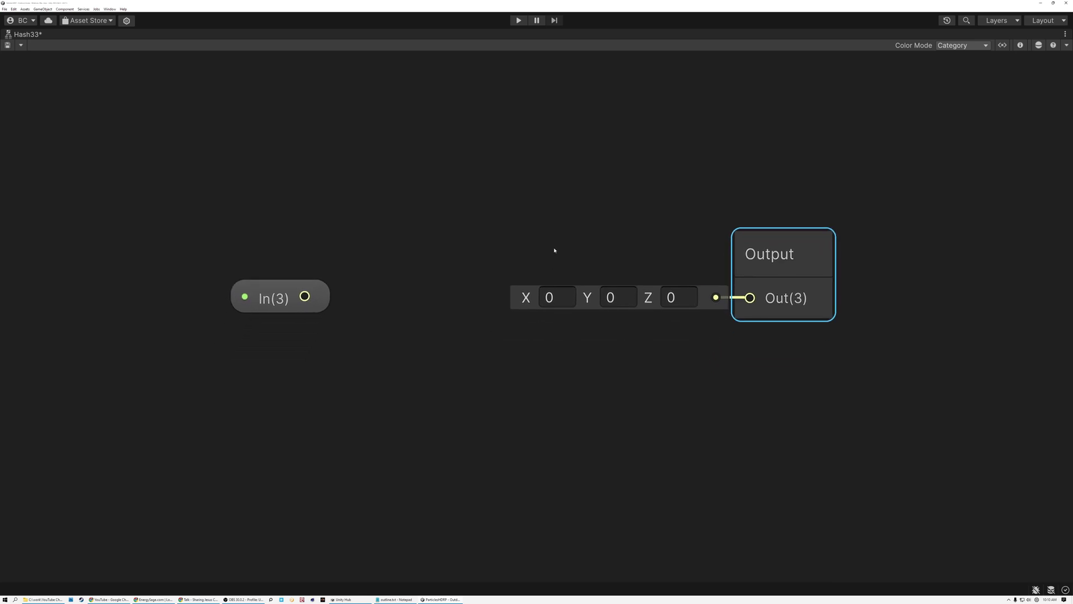
{"action": "left_click_drag", "start_coordinate": [290, 298], "coordinate": [233, 283]}
{"action": "left_click_drag", "start_coordinate": [770, 269], "coordinate": [886, 270]}
Add a Custom Function node between In and Output and show its node settings in the Graph Inspector
{"action": "left_click", "coordinate": [416, 236]}
{"action": "key", "text": "space"}
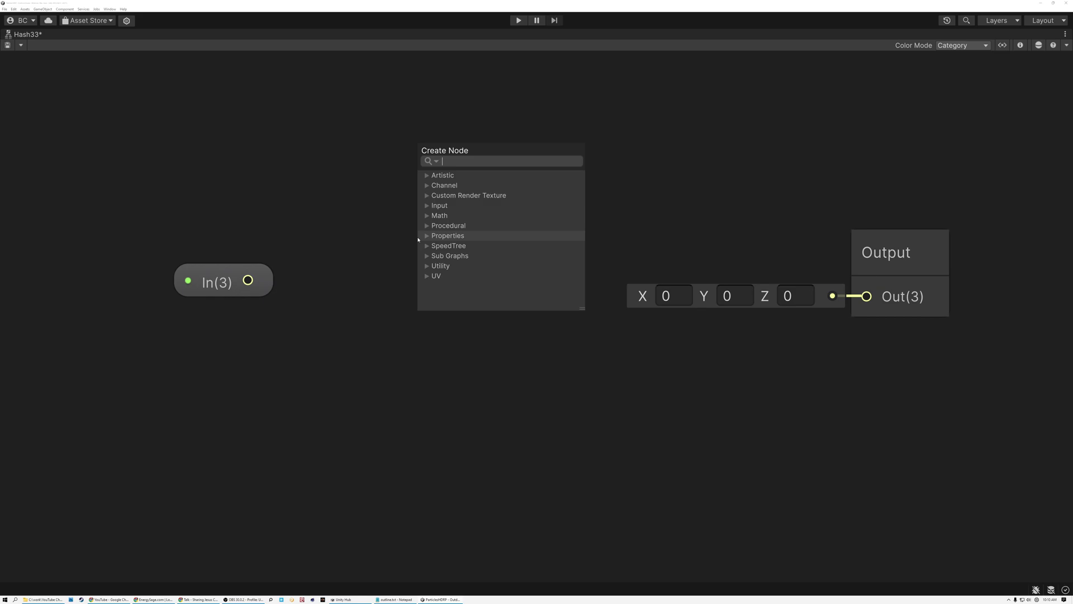
{"action": "type", "text": "custom"}
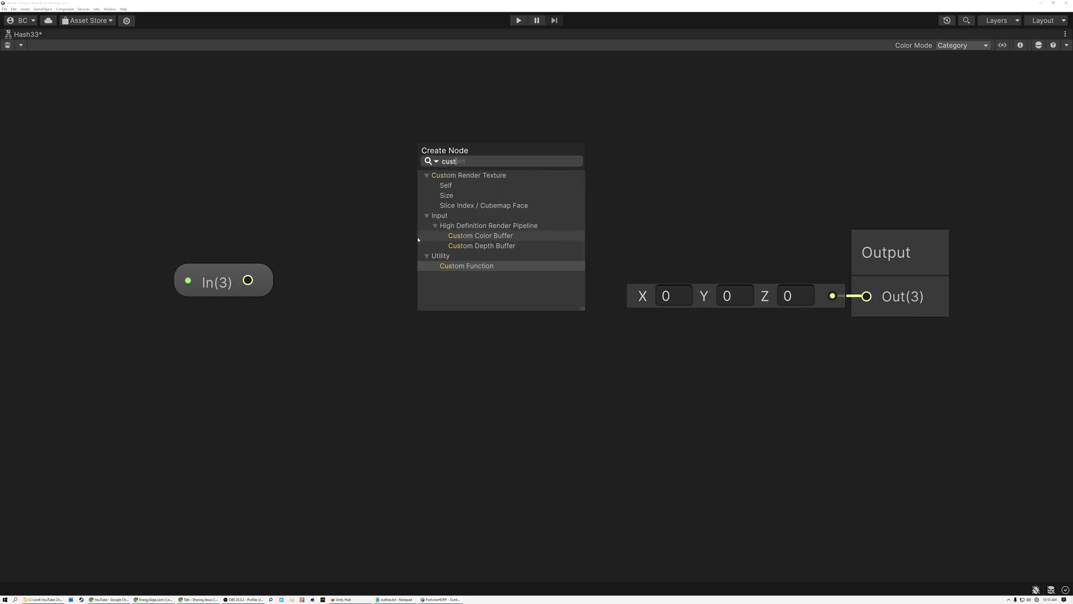
{"action": "left_click", "coordinate": [459, 266]}
{"action": "left_click_drag", "start_coordinate": [548, 283], "coordinate": [490, 214]}
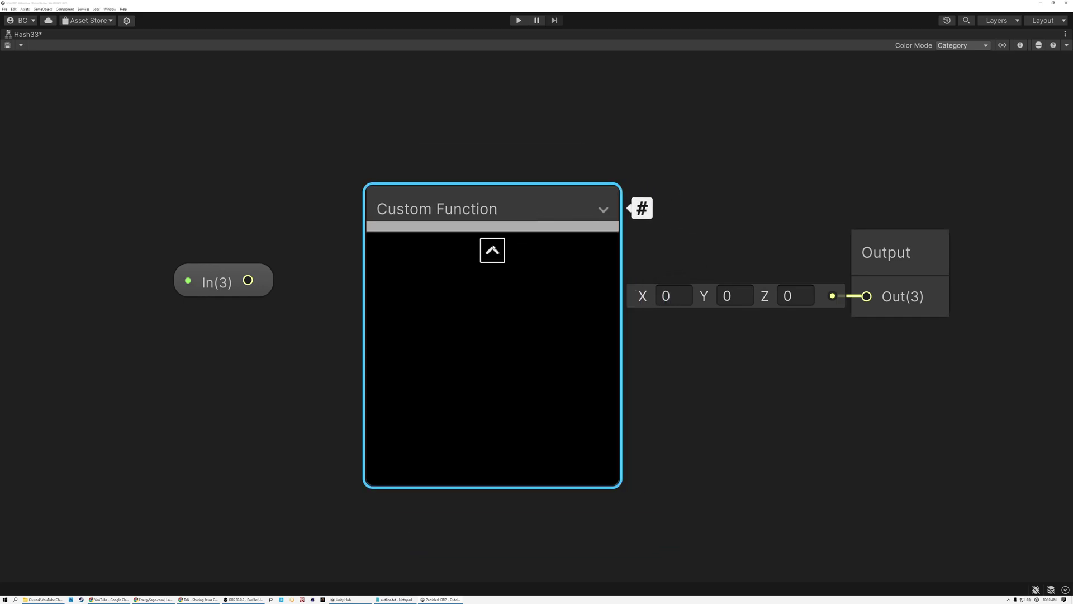
{"action": "left_click_drag", "start_coordinate": [492, 244], "coordinate": [488, 260]}
{"action": "left_click", "coordinate": [1020, 45]}
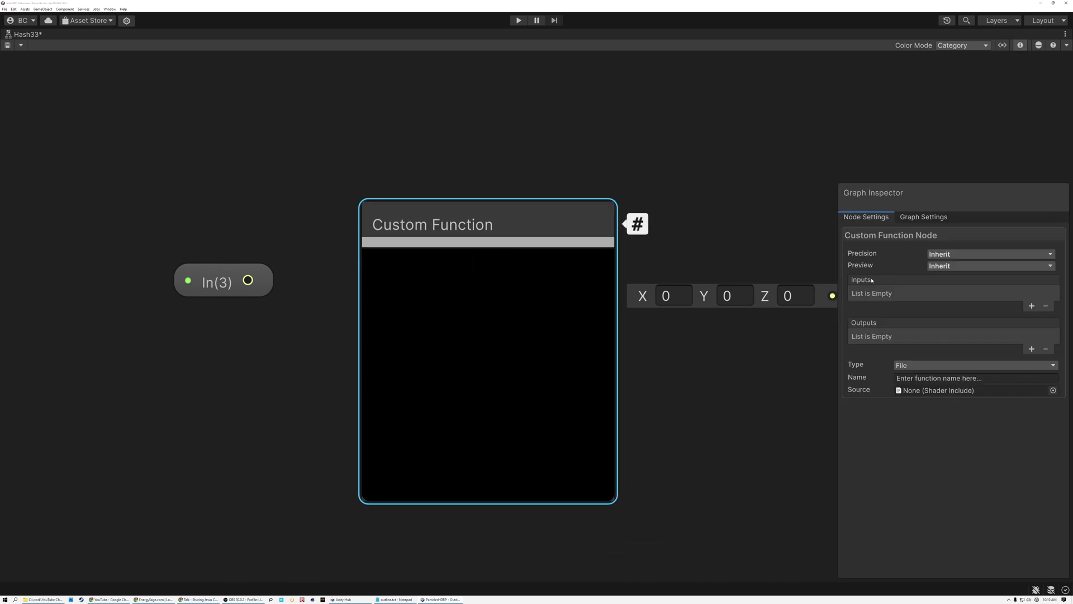
{"action": "left_click_drag", "start_coordinate": [952, 194], "coordinate": [961, 64]}
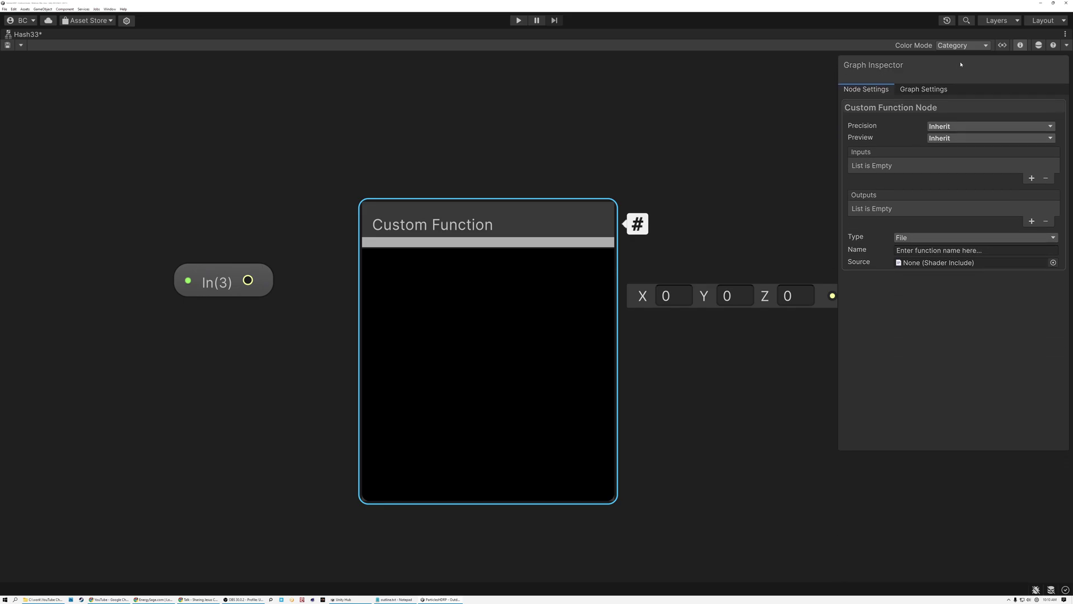
Add a Vector 3 input named p to the Custom Function node
{"action": "left_click", "coordinate": [1031, 178]}
{"action": "left_click", "coordinate": [985, 165]}
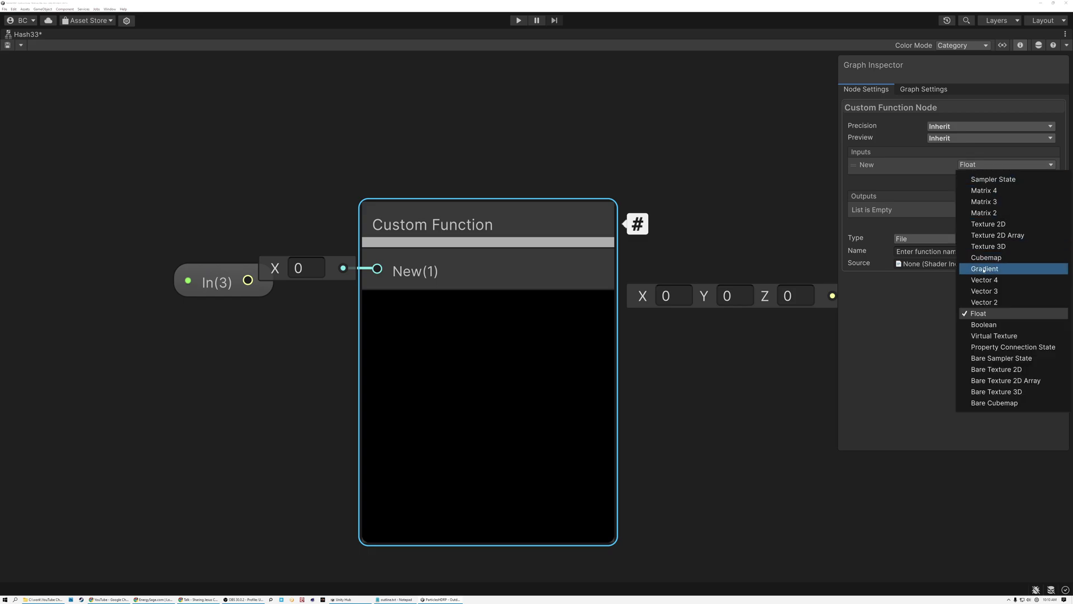
{"action": "left_click", "coordinate": [984, 290]}
{"action": "left_click", "coordinate": [886, 165]}
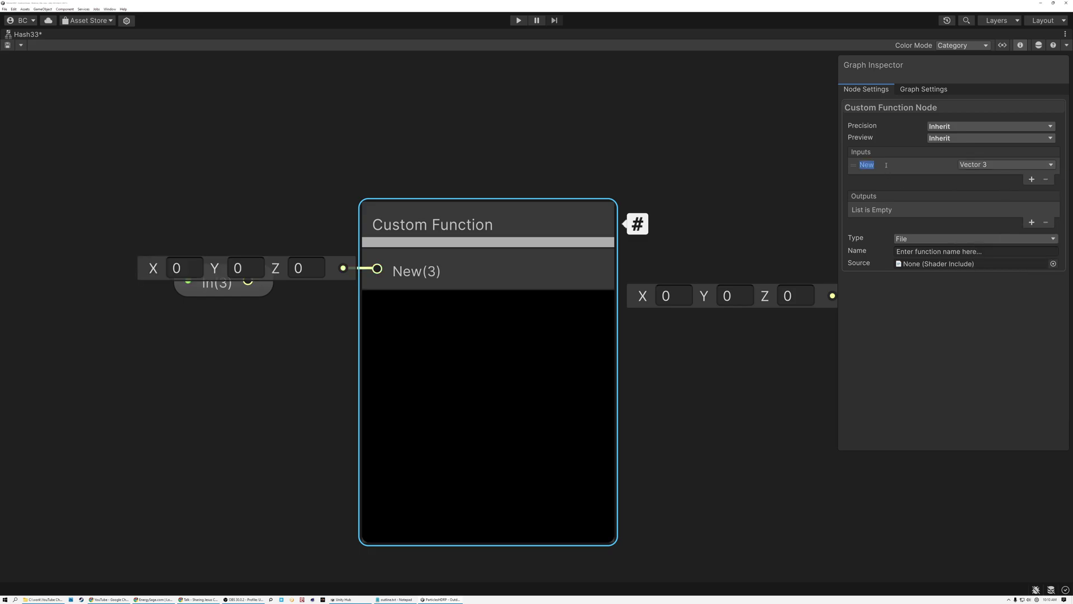
{"action": "type", "text": "p"}
Add a Vector 3 output named Out to the Custom Function node
{"action": "left_click", "coordinate": [1031, 223]}
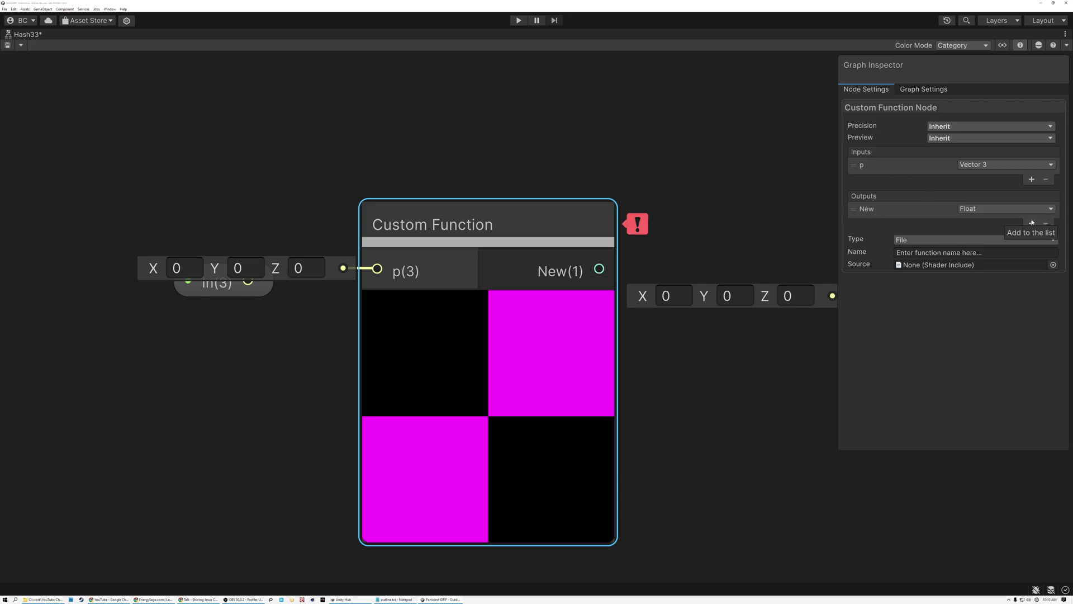
{"action": "left_click", "coordinate": [993, 209]}
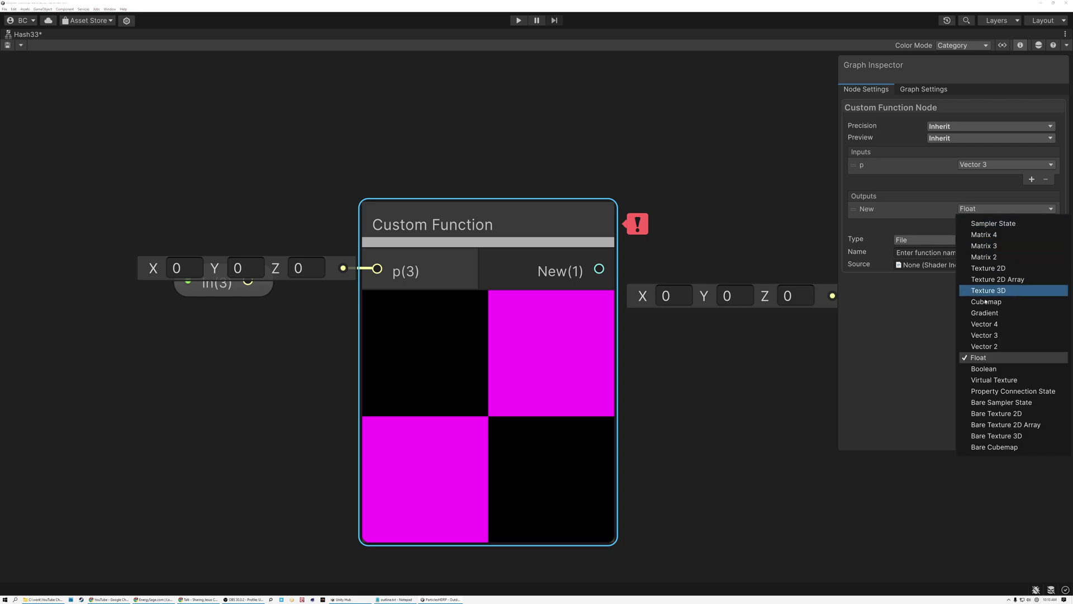
{"action": "left_click", "coordinate": [984, 334]}
{"action": "left_click", "coordinate": [884, 210]}
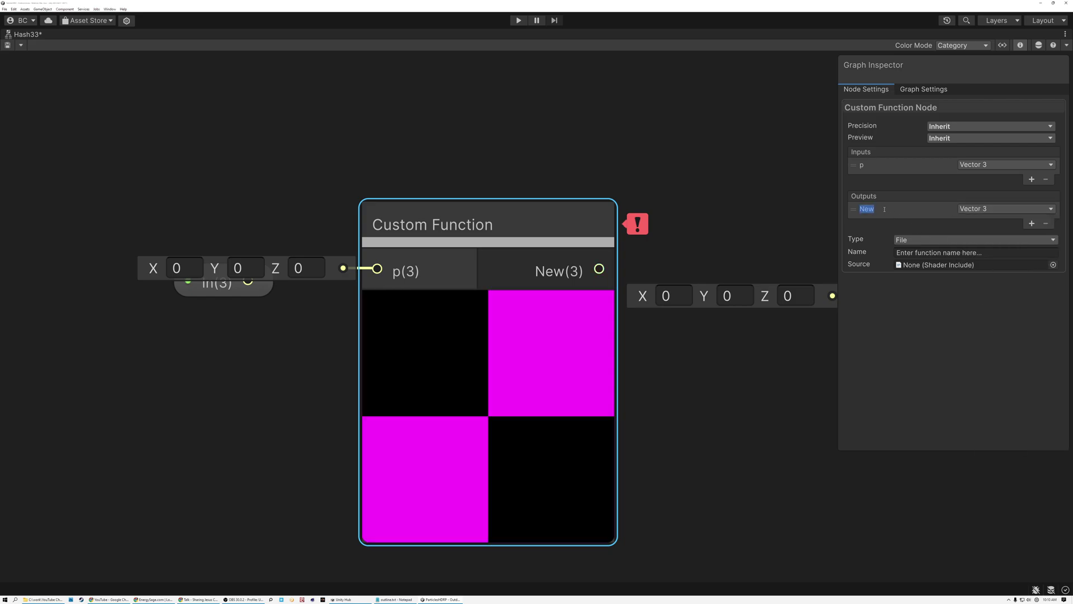
{"action": "type", "text": "Out"}
{"action": "key", "text": "Return"}
Set the Custom Function's type to String and name the function Hash33
{"action": "left_click", "coordinate": [909, 242]}
{"action": "left_click", "coordinate": [918, 266]}
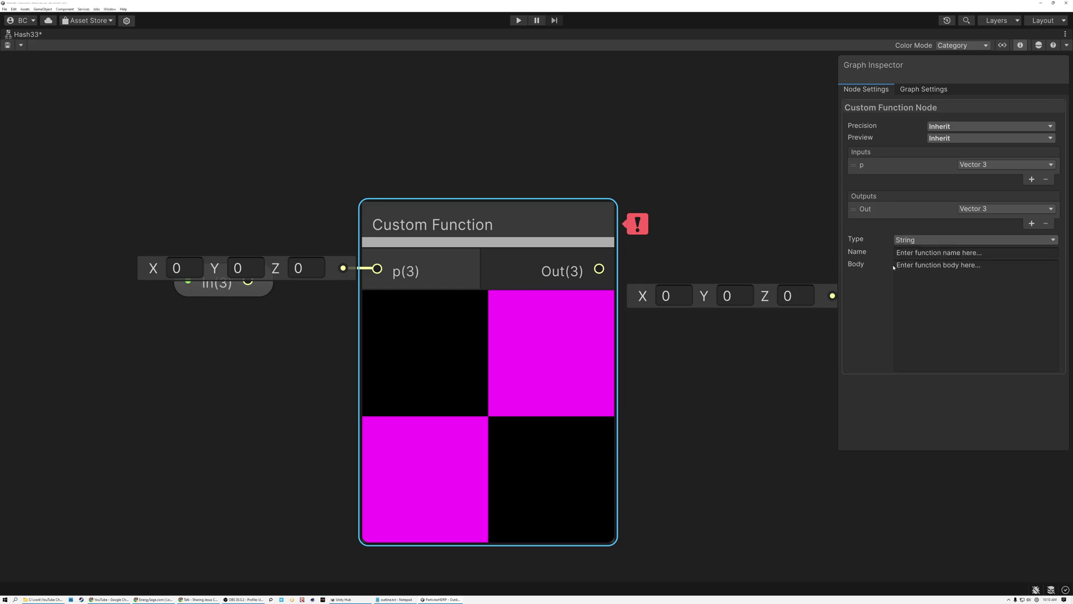
{"action": "left_click", "coordinate": [985, 253]}
{"action": "type", "text": "H"}
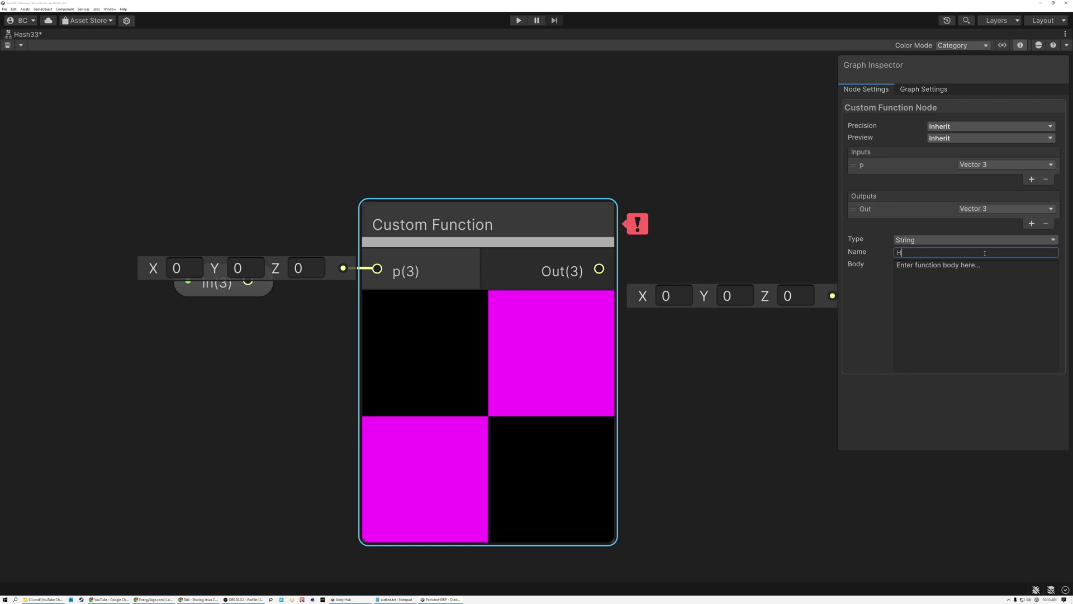
{"action": "type", "text": "ash33"}
{"action": "key", "text": "Return"}
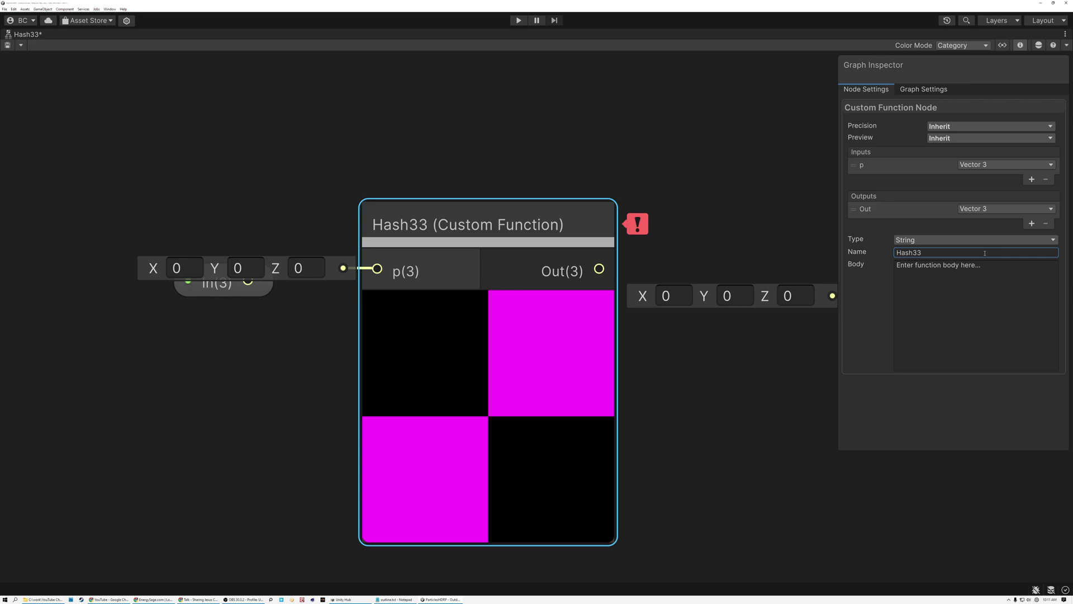
{"action": "left_click", "coordinate": [934, 285]}
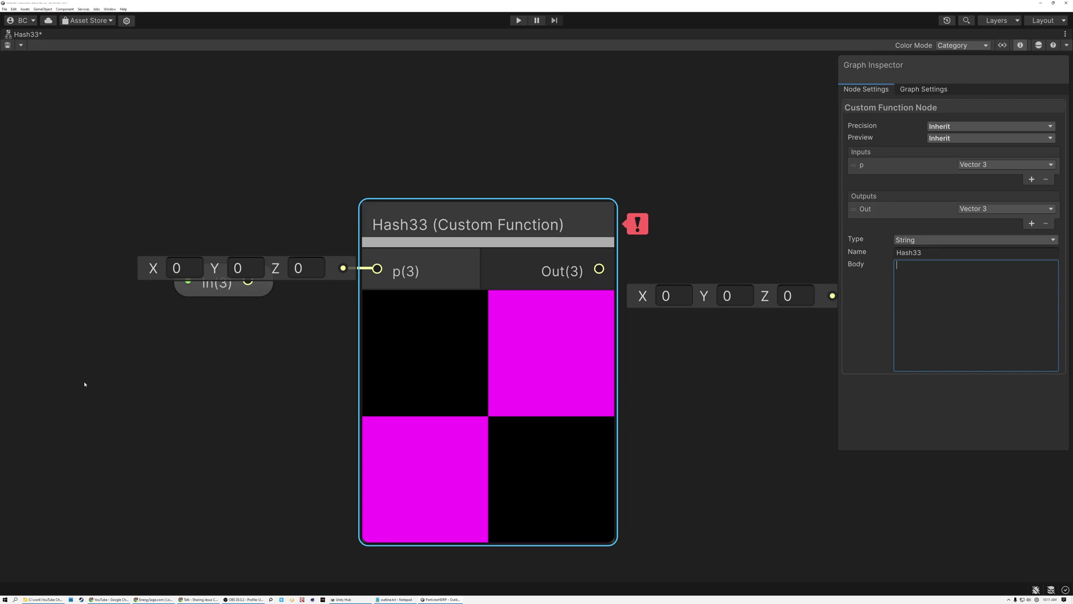
Connect In to the function's p input and its Out to the Output node, with the function centred between them
{"action": "left_click", "coordinate": [217, 290]}
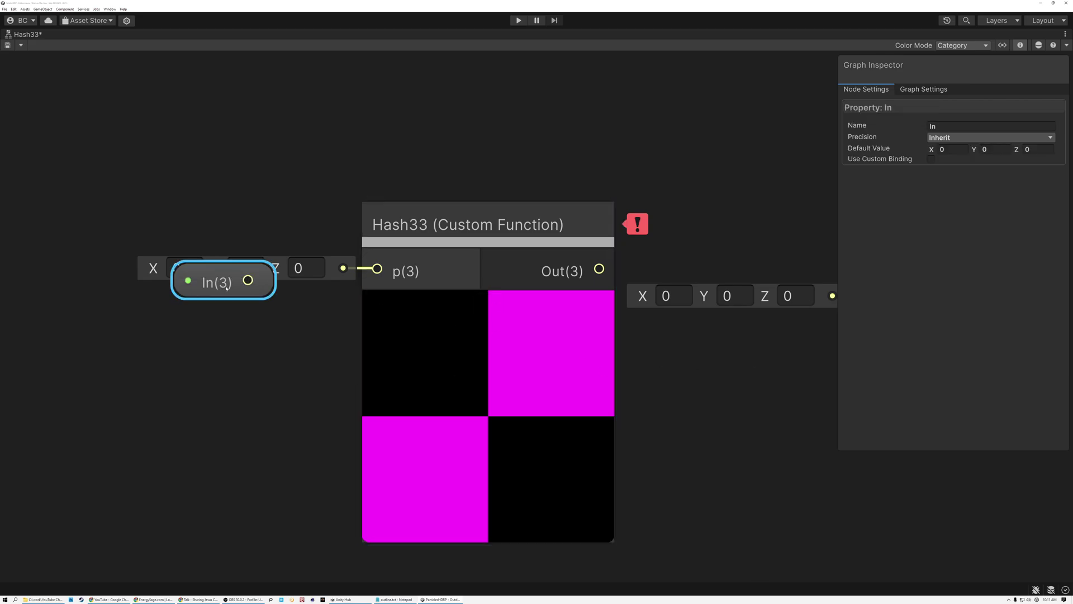
{"action": "left_click_drag", "start_coordinate": [248, 280], "coordinate": [377, 268]}
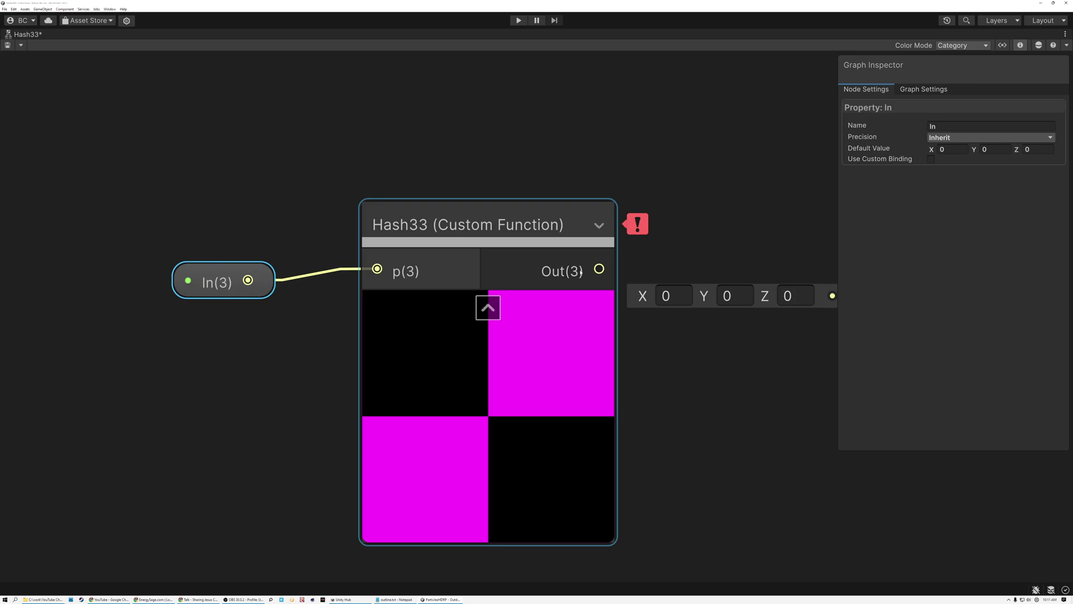
{"action": "middle_click_drag", "start_coordinate": [672, 247], "coordinate": [532, 250]}
{"action": "left_click_drag", "start_coordinate": [520, 285], "coordinate": [725, 299]}
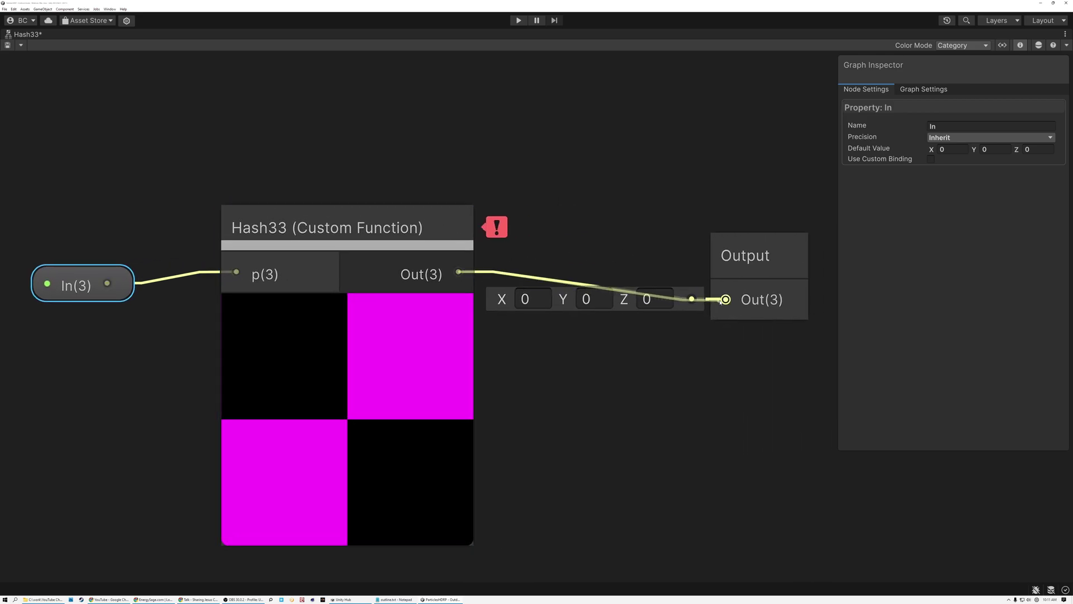
{"action": "left_click_drag", "start_coordinate": [387, 233], "coordinate": [472, 244]}
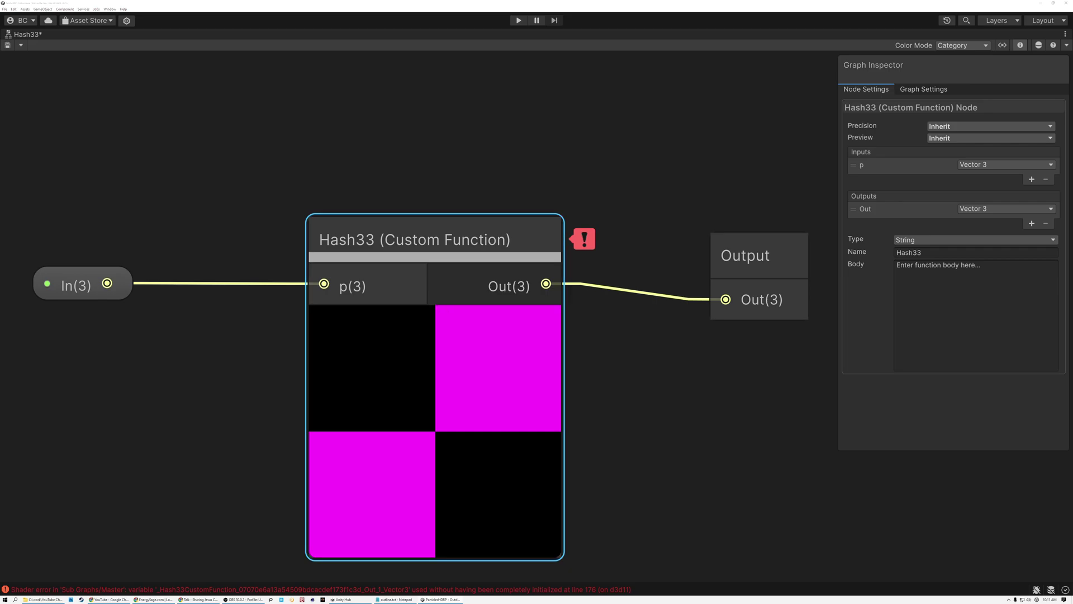
Paste the copied hash code, from rounding p into uint3 v to assigning Out, into the function body
{"action": "left_click", "coordinate": [922, 278]}
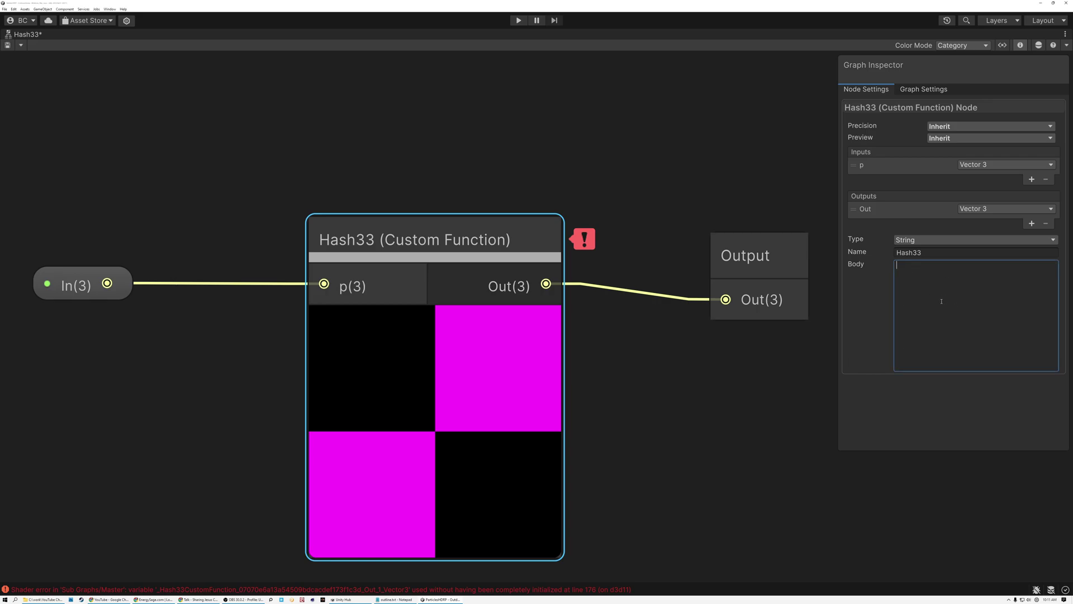
{"action": "key", "text": "ctrl+v"}
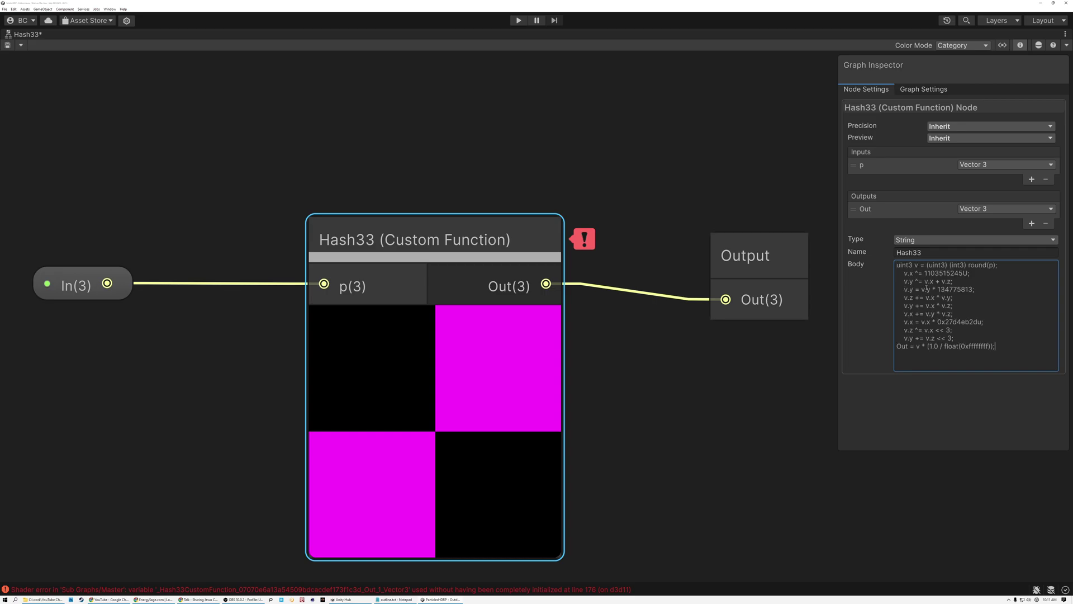
{"action": "double_click", "coordinate": [990, 265]}
{"action": "left_click_drag", "start_coordinate": [970, 266], "coordinate": [926, 264]}
{"action": "left_click", "coordinate": [969, 265]}
{"action": "left_click_drag", "start_coordinate": [975, 274], "coordinate": [915, 274]}
{"action": "left_click", "coordinate": [975, 273]}
{"action": "left_click_drag", "start_coordinate": [934, 330], "coordinate": [947, 330]}
{"action": "left_click", "coordinate": [958, 331]}
{"action": "left_click_drag", "start_coordinate": [915, 273], "coordinate": [942, 274]}
{"action": "left_click", "coordinate": [979, 273]}
{"action": "left_click_drag", "start_coordinate": [995, 345], "coordinate": [890, 267]}
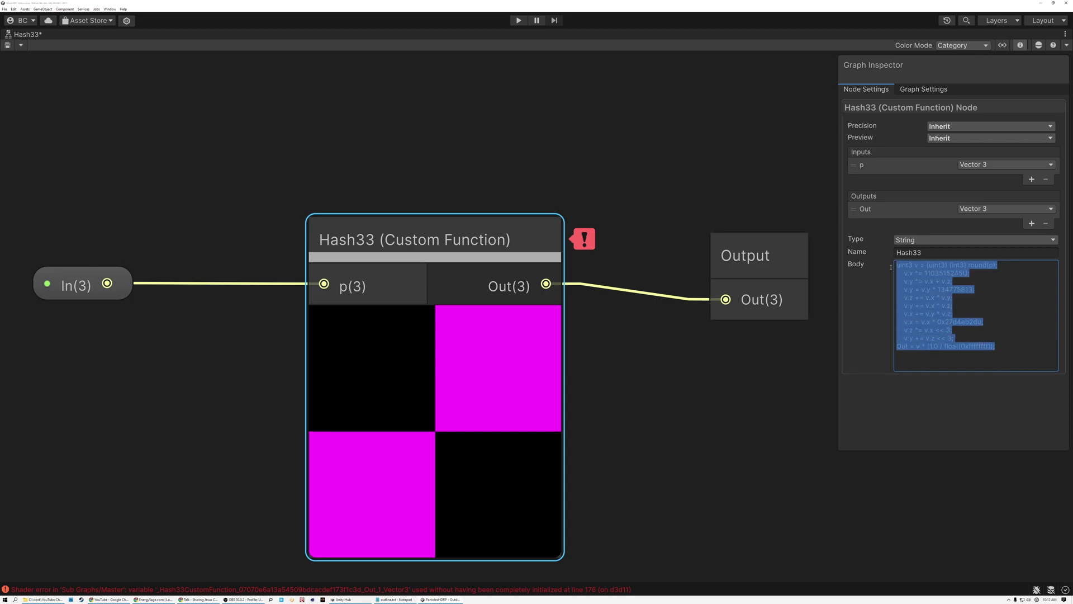
{"action": "left_click", "coordinate": [995, 347]}
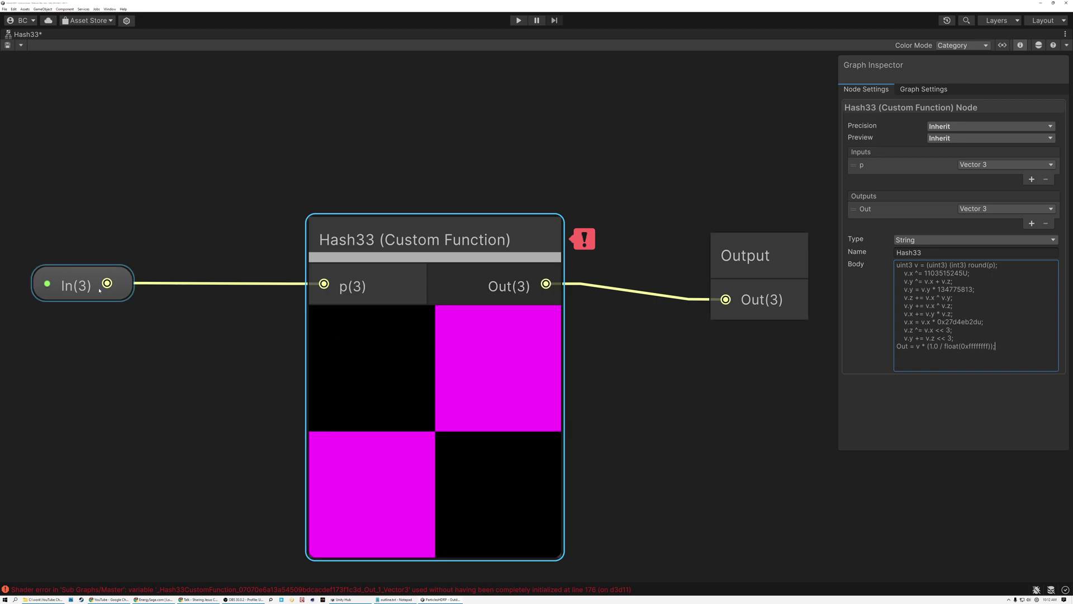
Apply the function body, collapse the Hash33 node's preview, and line up In and Hash33 close to Output
{"action": "left_click", "coordinate": [235, 313]}
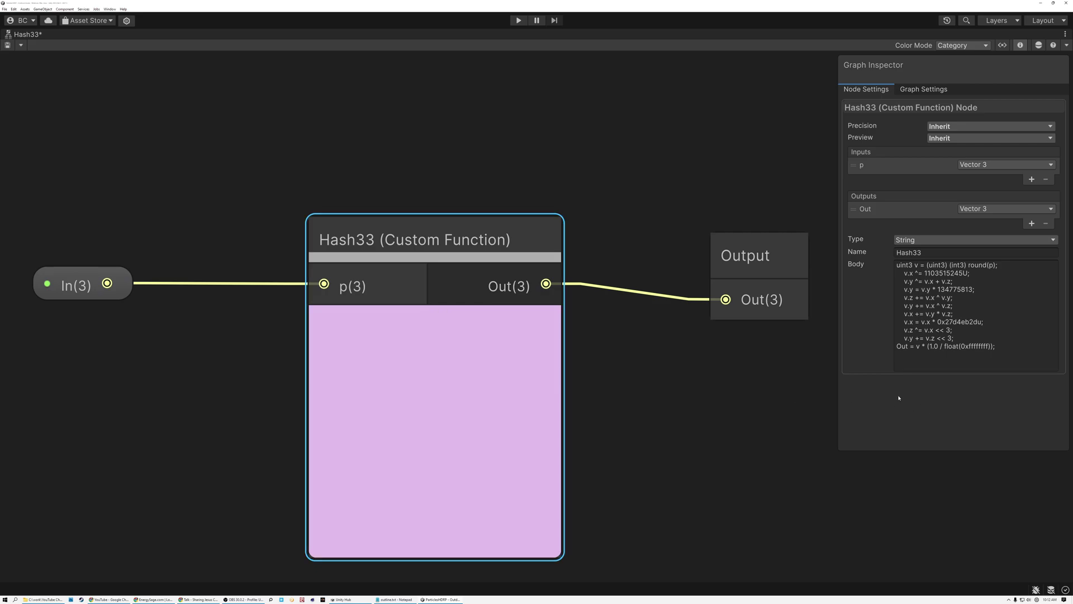
{"action": "left_click", "coordinate": [905, 316]}
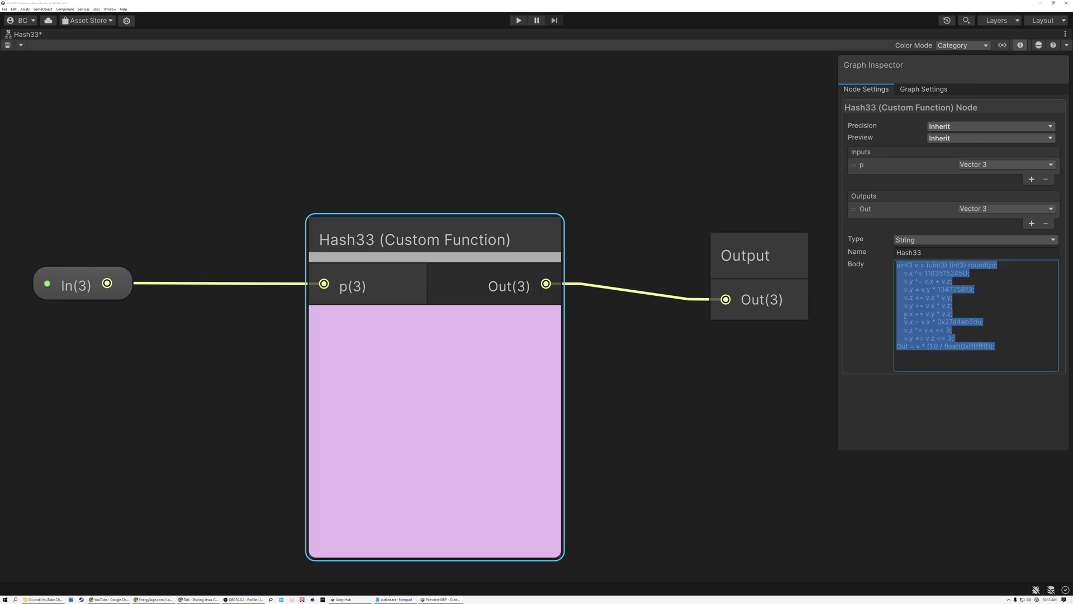
{"action": "left_click", "coordinate": [980, 345]}
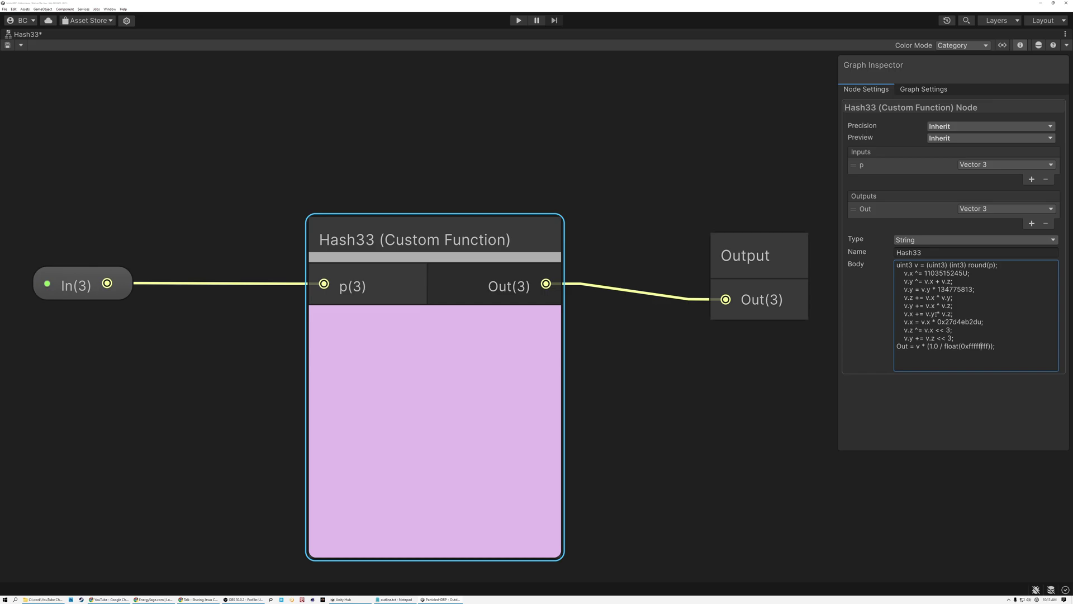
{"action": "mouse_move", "coordinate": [444, 334]}
{"action": "left_click", "coordinate": [435, 323]}
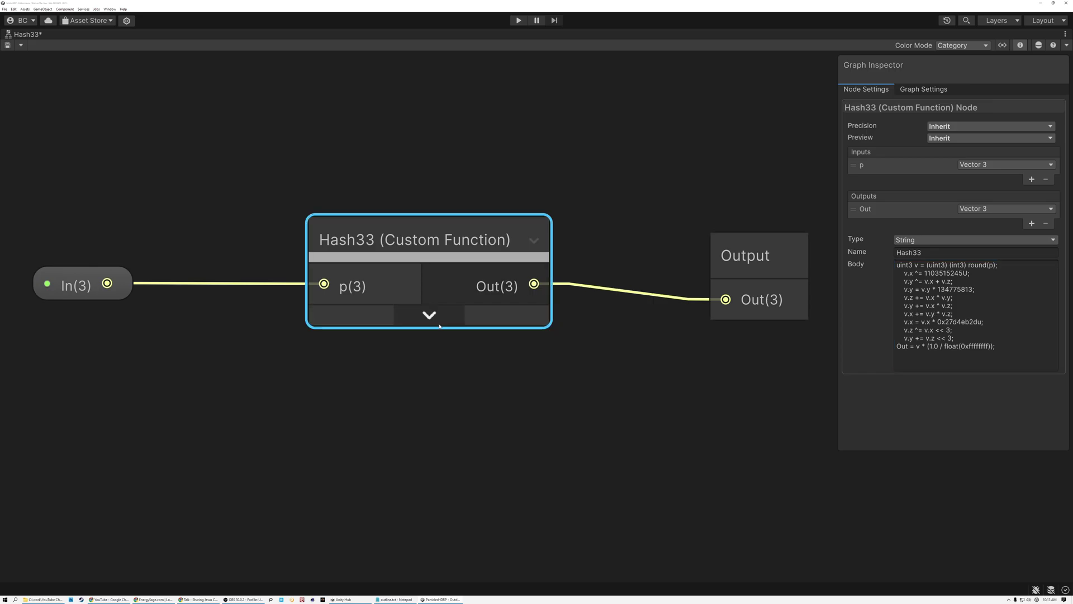
{"action": "left_click_drag", "start_coordinate": [423, 240], "coordinate": [532, 257]}
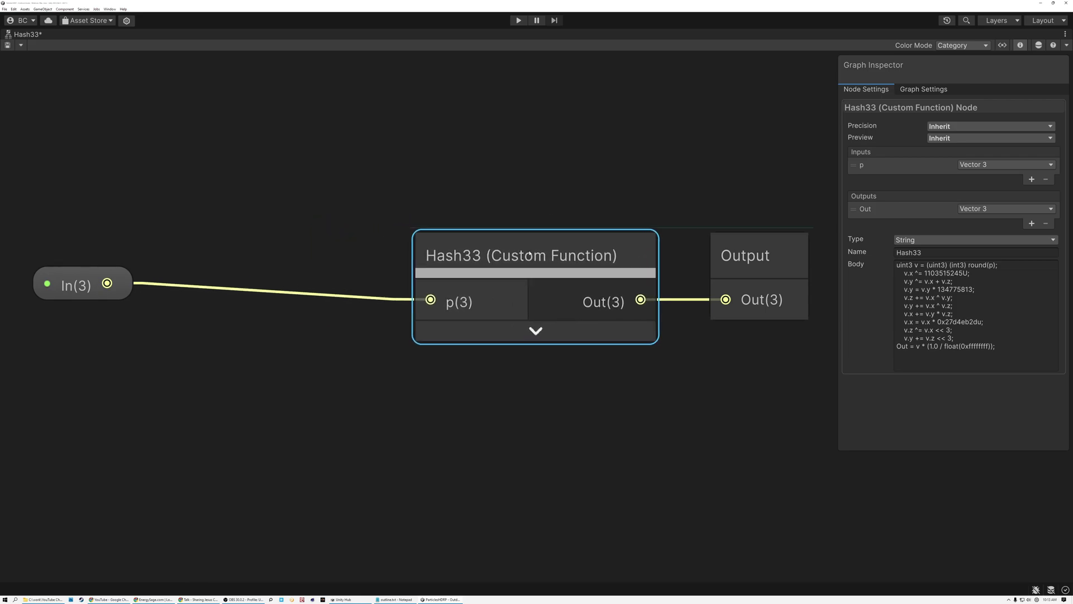
{"action": "left_click_drag", "start_coordinate": [84, 285], "coordinate": [331, 300]}
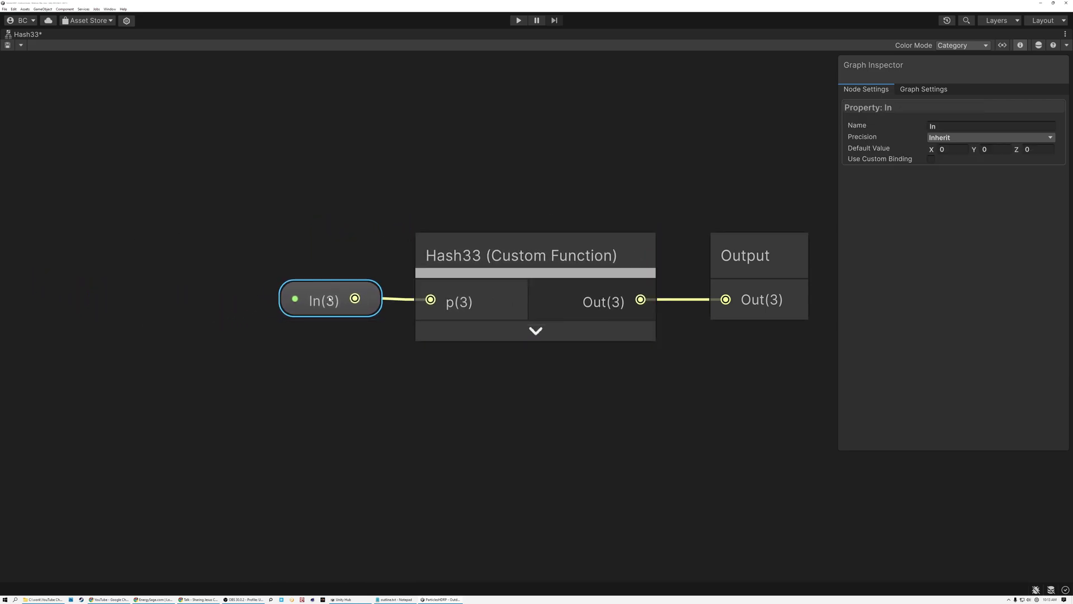
Save the Hash33 sub graph and return to the ParticleSystem graph in a maximized view
{"action": "left_click", "coordinate": [10, 48]}
{"action": "key", "text": "shift+space"}
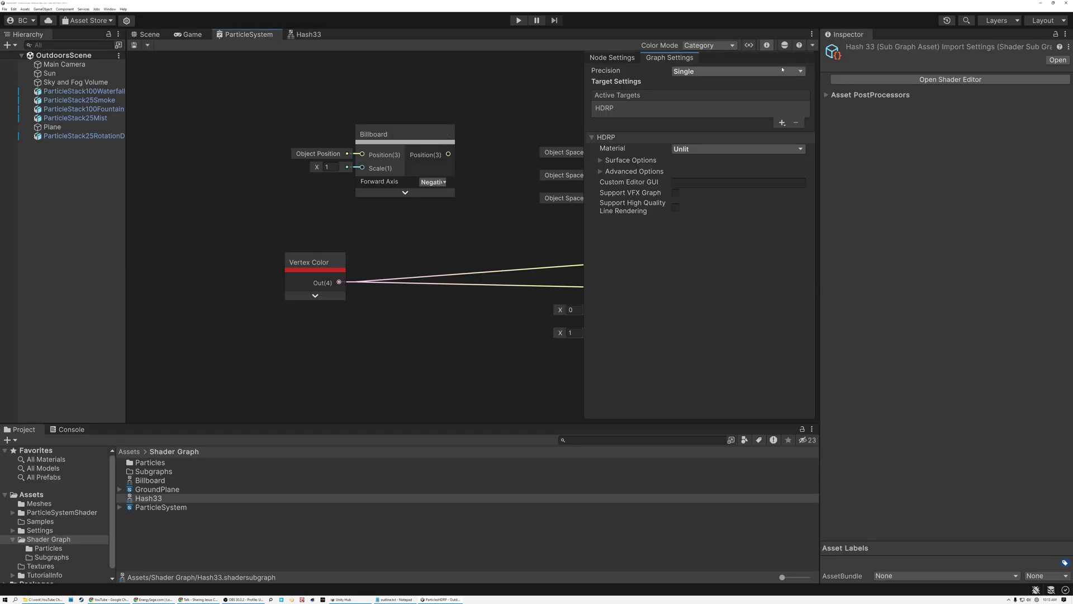
{"action": "double_click", "coordinate": [228, 34]}
Add the custom Hash33 sub graph as a node below Vertex Color
{"action": "key", "text": "space"}
{"action": "type", "text": "has"}
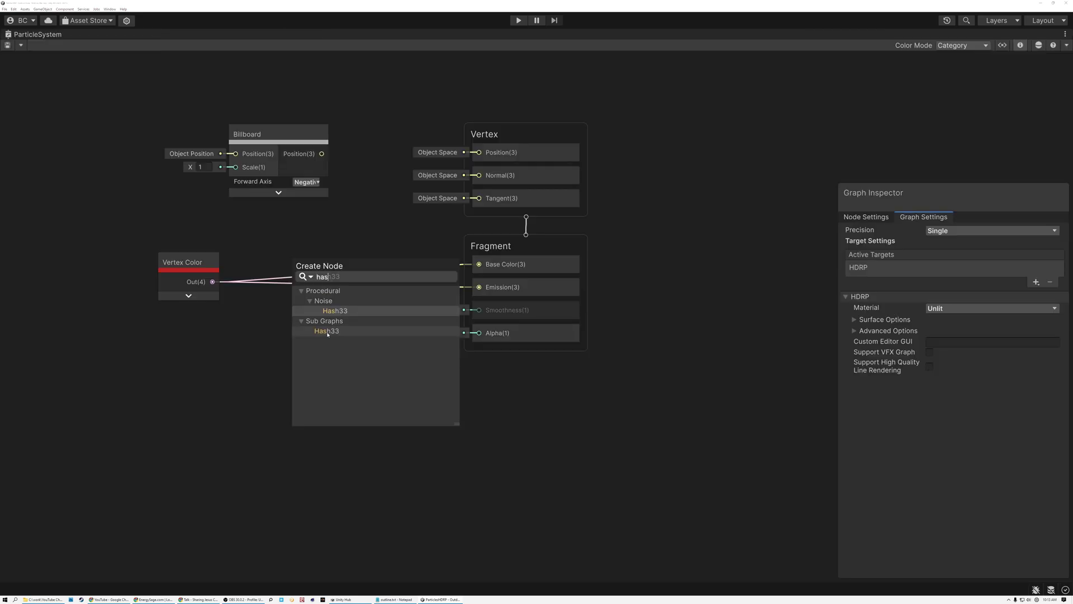
{"action": "left_click", "coordinate": [327, 332]}
{"action": "left_click", "coordinate": [352, 413]}
{"action": "middle_click_drag", "start_coordinate": [311, 325], "coordinate": [466, 343]}
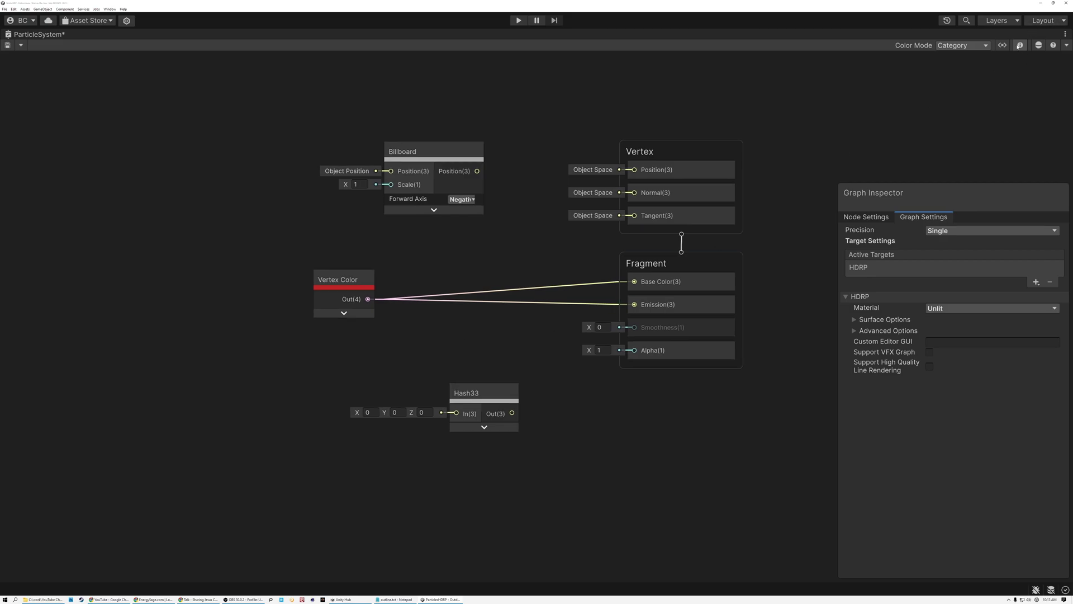
Hide the Graph Inspector, show the main preview, and rotate the particle stack in it
{"action": "left_click", "coordinate": [1020, 45]}
{"action": "left_click", "coordinate": [1039, 45]}
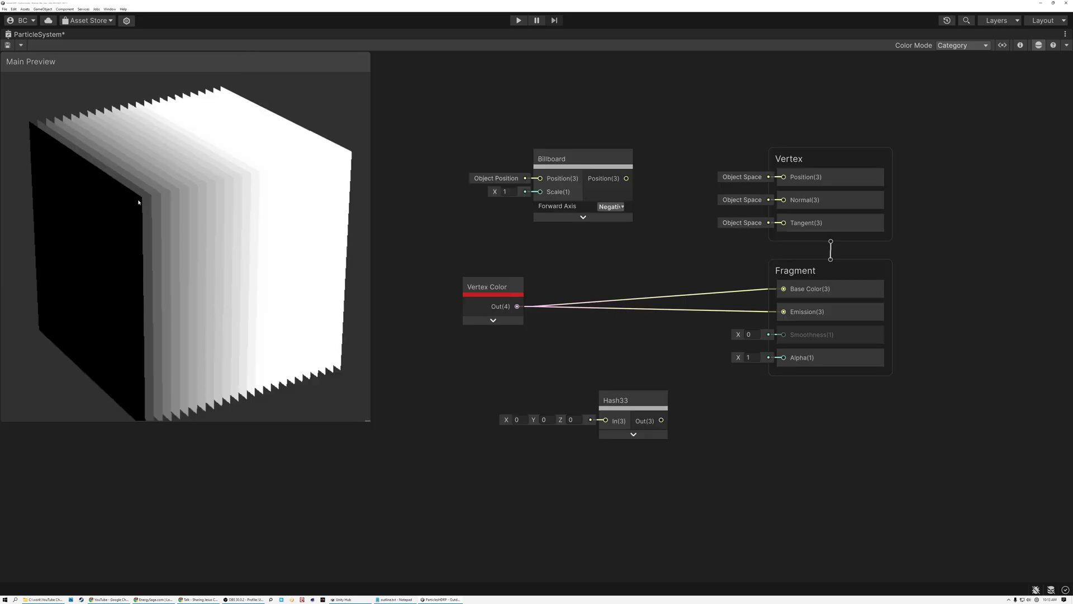
{"action": "left_click_drag", "start_coordinate": [163, 216], "coordinate": [172, 175]}
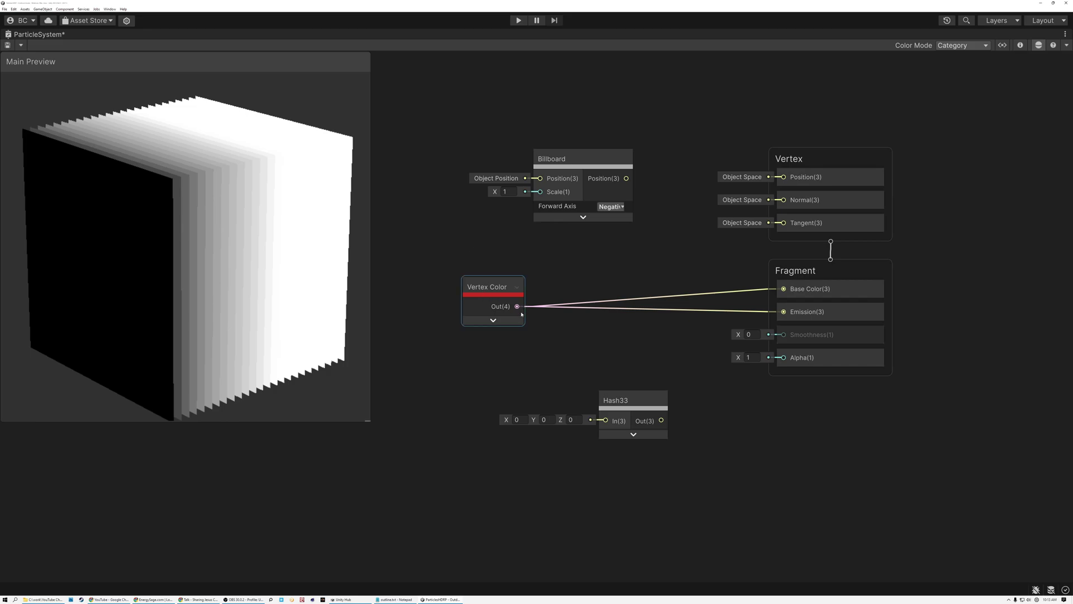
Route Vertex Color through a Split node's R channel and Hash33 into Base Color and Emission, and check the rotated preview
{"action": "left_click_drag", "start_coordinate": [517, 306], "coordinate": [784, 288]}
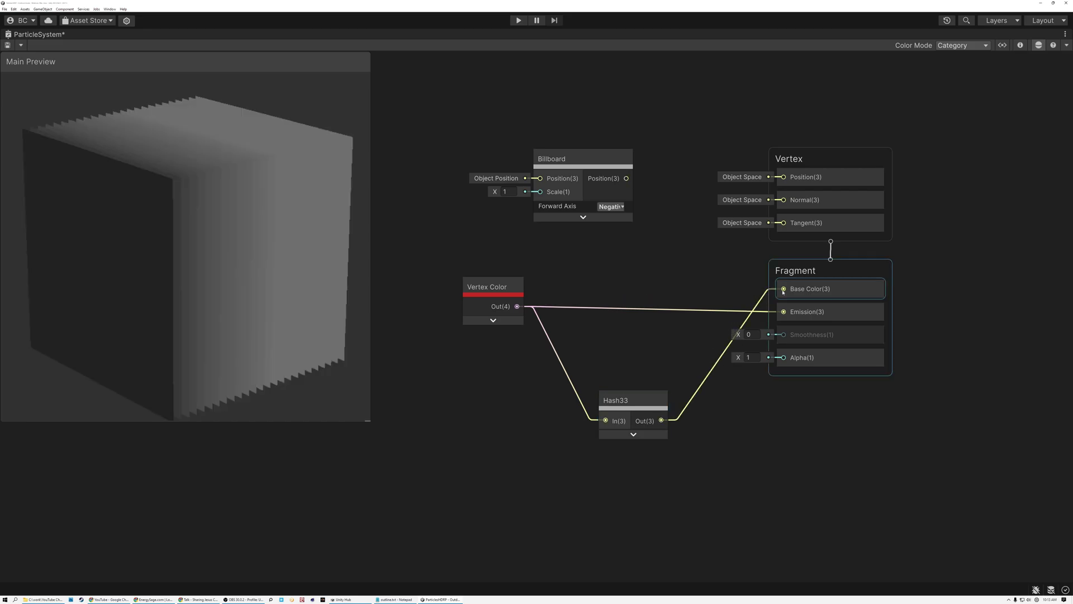
{"action": "left_click_drag", "start_coordinate": [661, 420], "coordinate": [784, 311]}
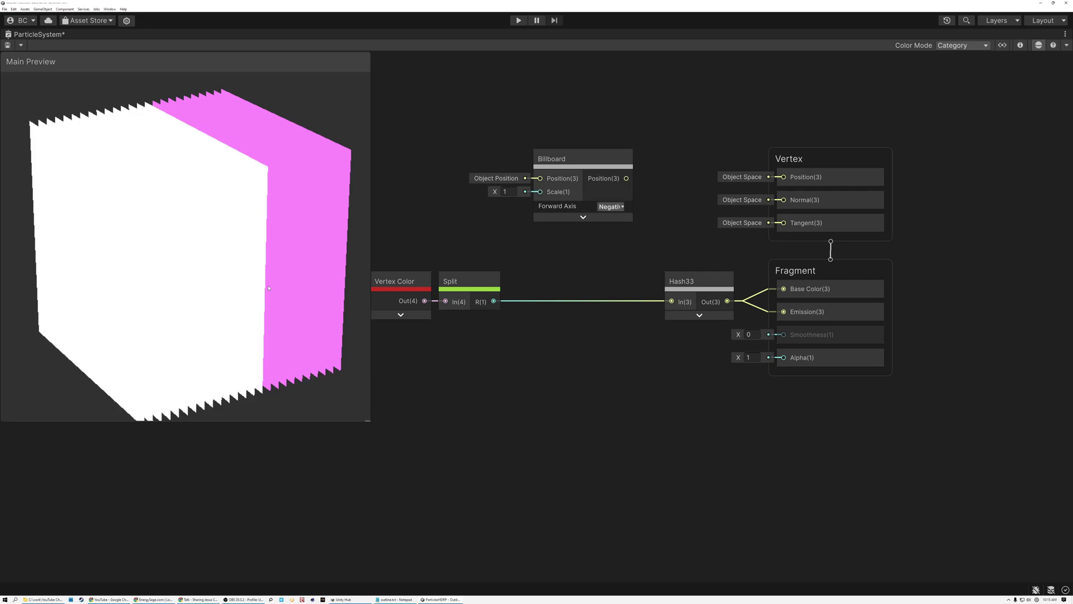
{"action": "left_click_drag", "start_coordinate": [268, 288], "coordinate": [267, 246]}
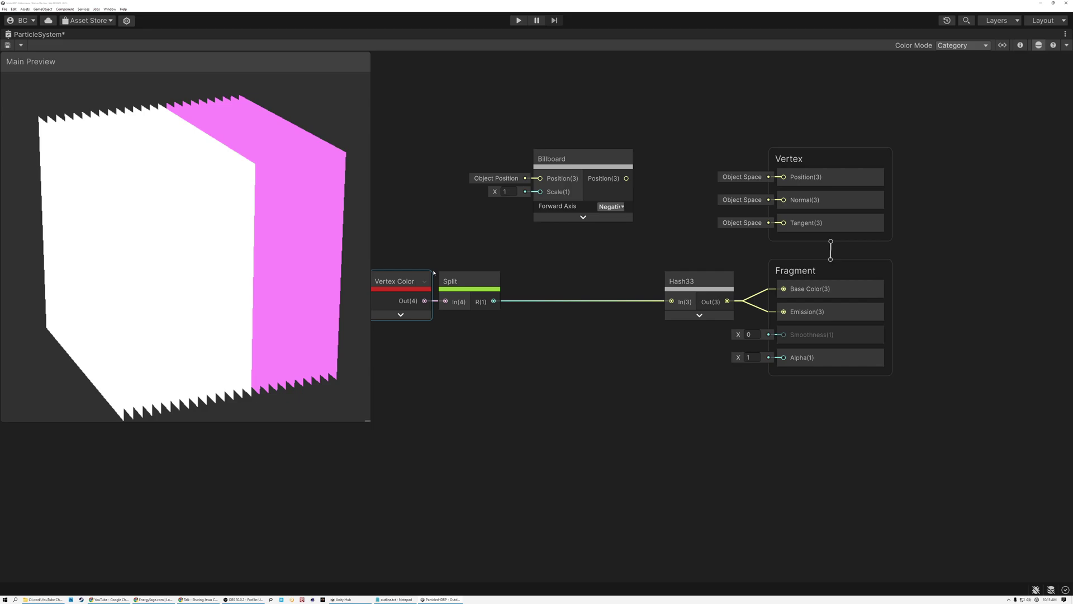
Move Vertex Color and Split closer to Hash33 and add a Multiply node with Split's R output feeding A
{"action": "left_click", "coordinate": [696, 282]}
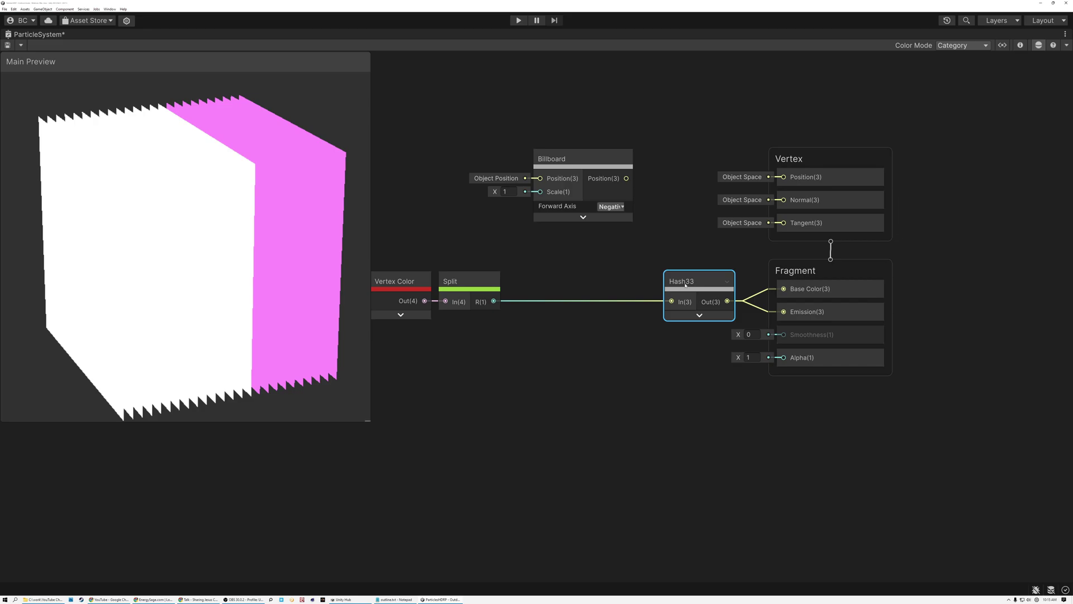
{"action": "left_click_drag", "start_coordinate": [447, 261], "coordinate": [402, 307]}
{"action": "left_click_drag", "start_coordinate": [458, 281], "coordinate": [562, 339]}
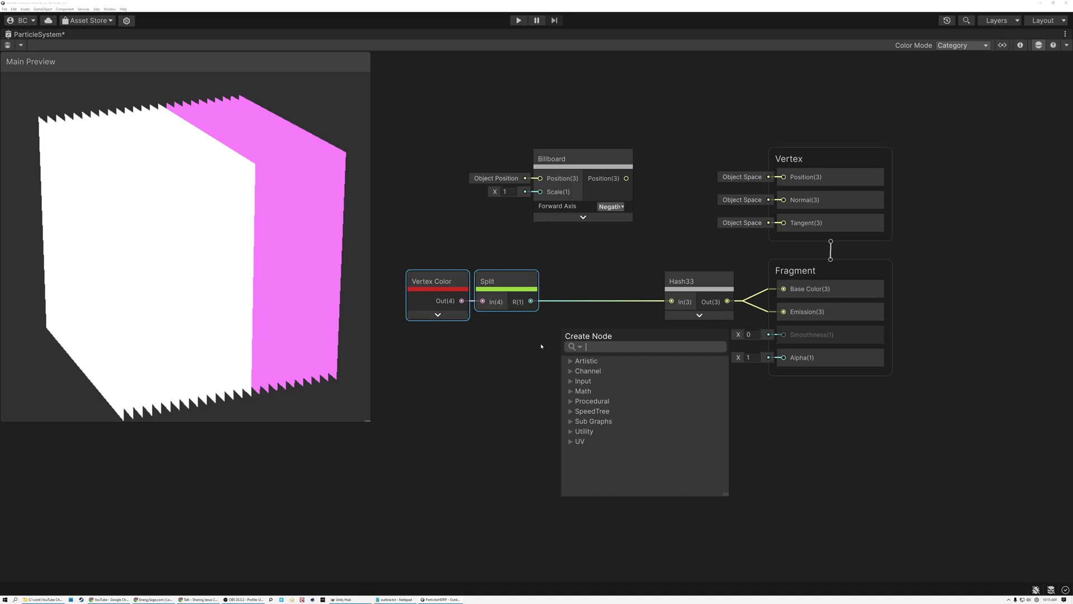
{"action": "type", "text": "mul"}
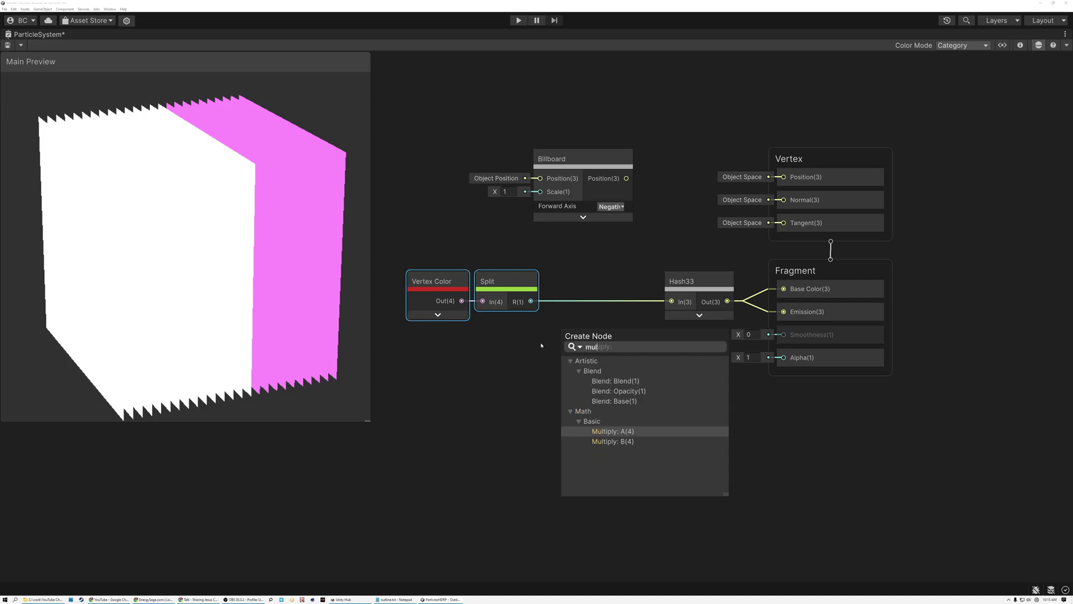
{"action": "left_click", "coordinate": [614, 432]}
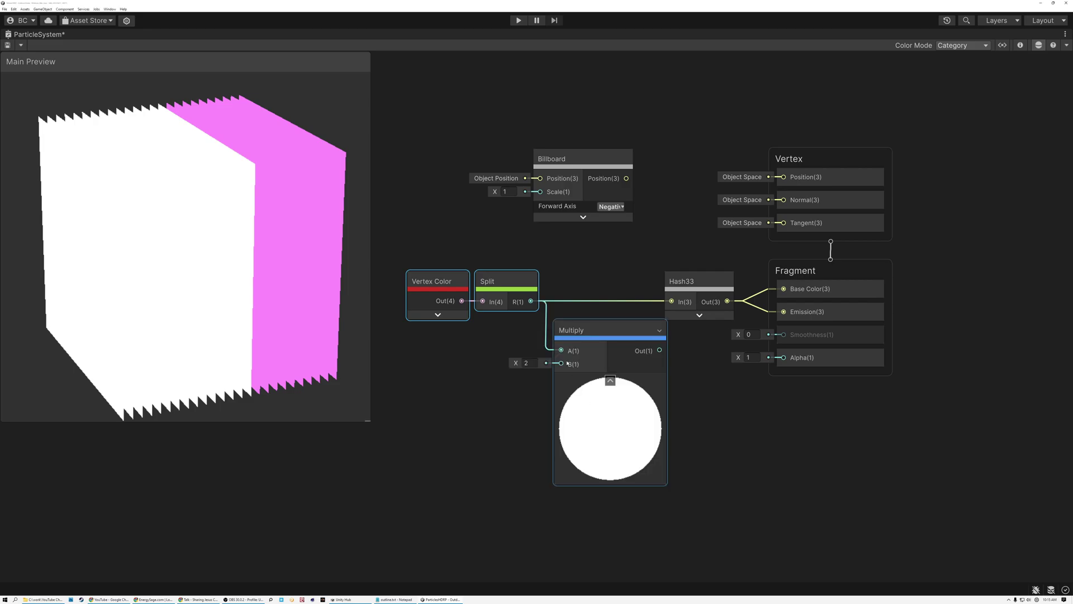
Set the Multiply node's B value to 255, collapse its preview, and connect its output to Hash33's In port
{"action": "left_click_drag", "start_coordinate": [435, 241], "coordinate": [516, 302]}
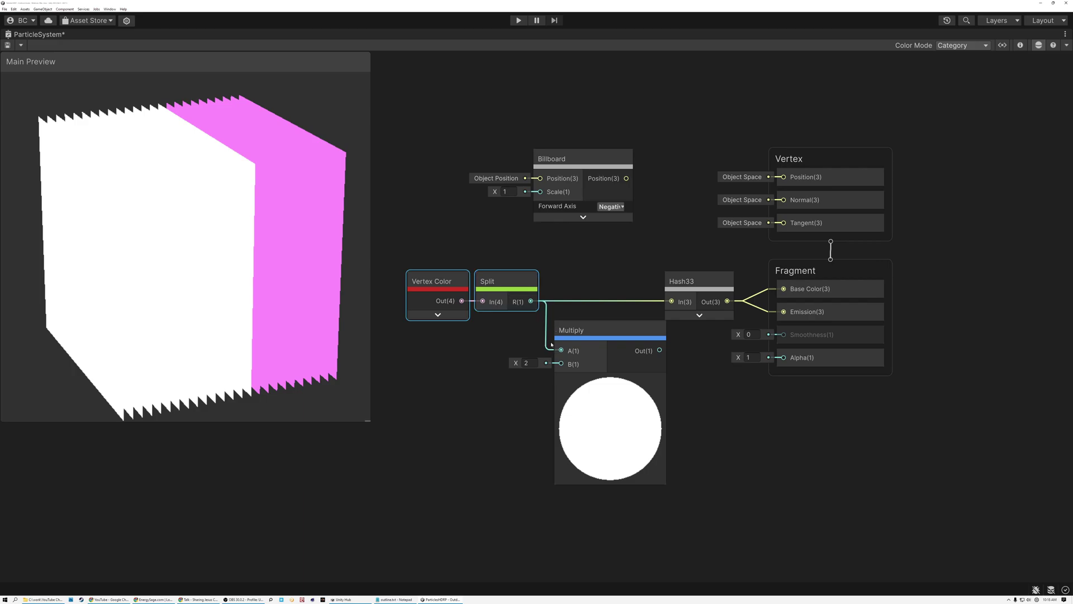
{"action": "left_click", "coordinate": [536, 362]}
{"action": "type", "text": "255"}
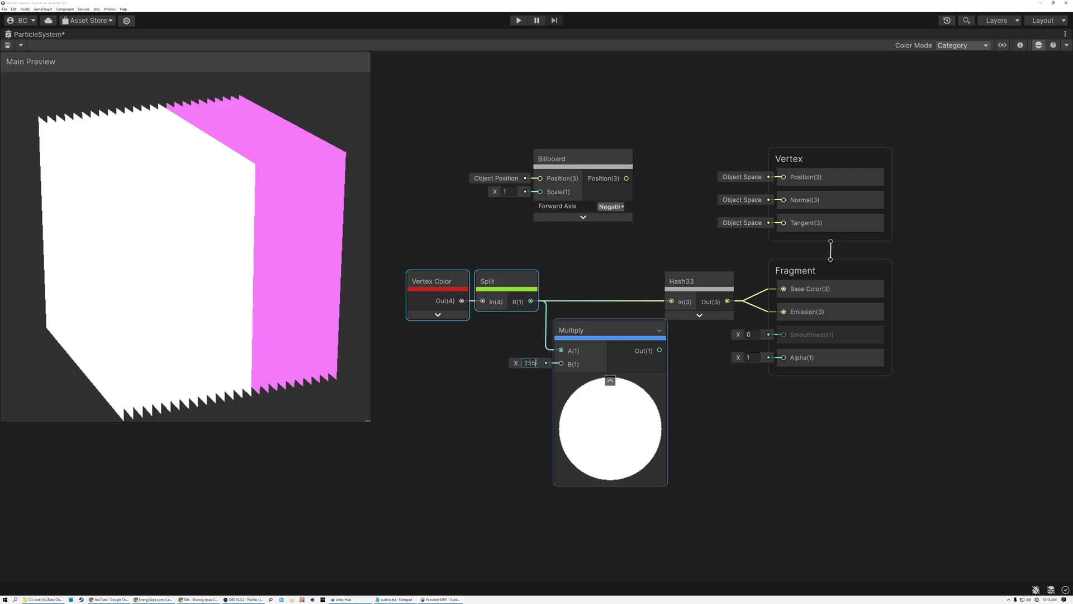
{"action": "left_click", "coordinate": [610, 381]}
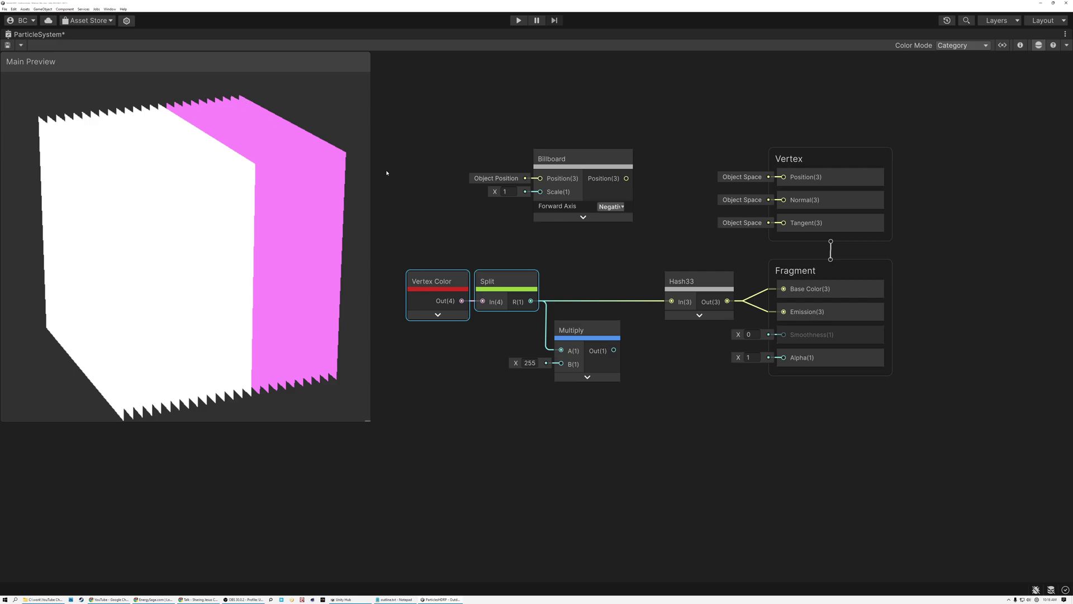
{"action": "left_click_drag", "start_coordinate": [614, 350], "coordinate": [671, 301]}
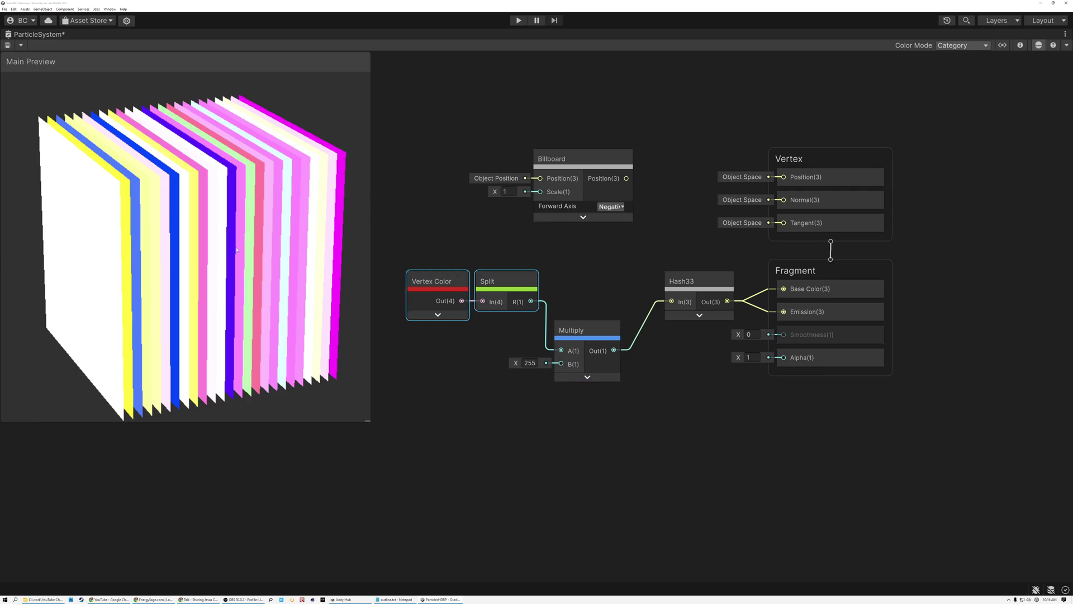
Examine the hashed per-layer colors of the particle stack from both sides and up close in the main preview
{"action": "left_click_drag", "start_coordinate": [278, 255], "coordinate": [214, 234]}
{"action": "scroll", "coordinate": [213, 234], "scroll_direction": "up", "scroll_amount": 3}
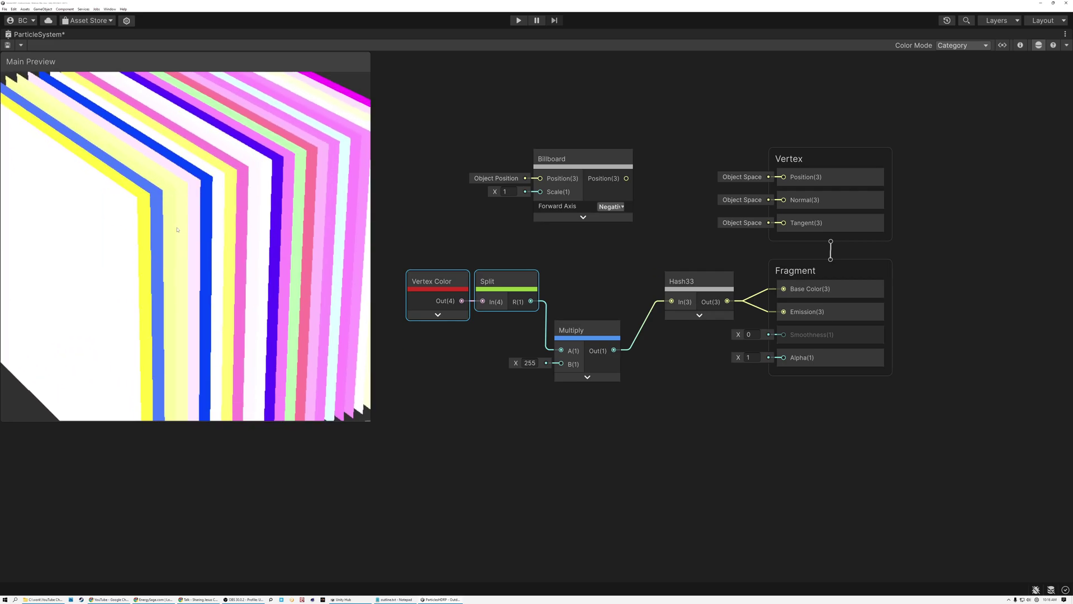
{"action": "scroll", "coordinate": [198, 185], "scroll_direction": "down", "scroll_amount": 3}
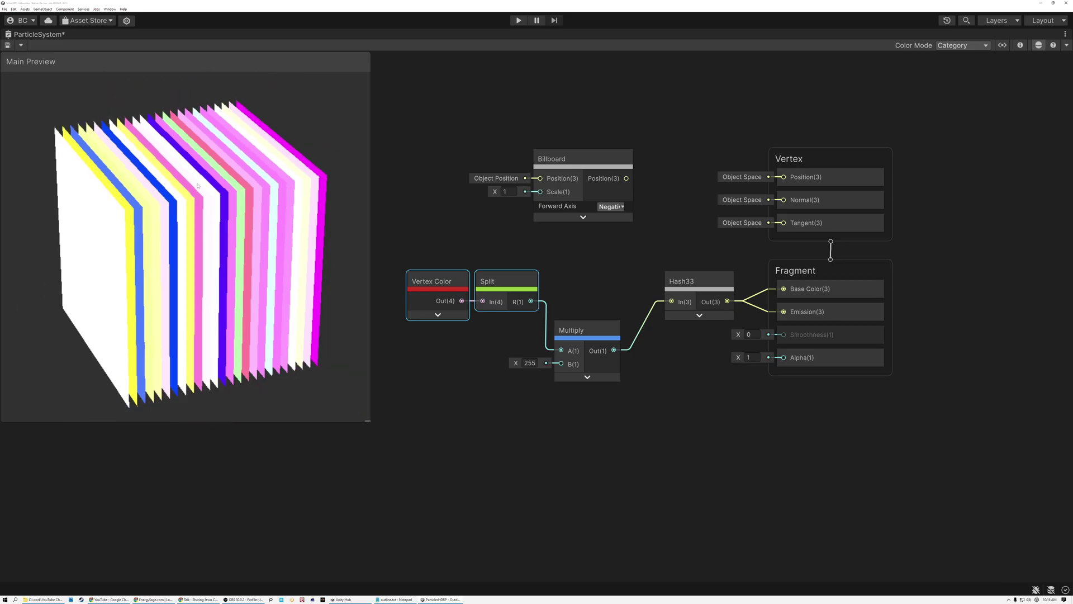
{"action": "scroll", "coordinate": [237, 198], "scroll_direction": "up", "scroll_amount": 2}
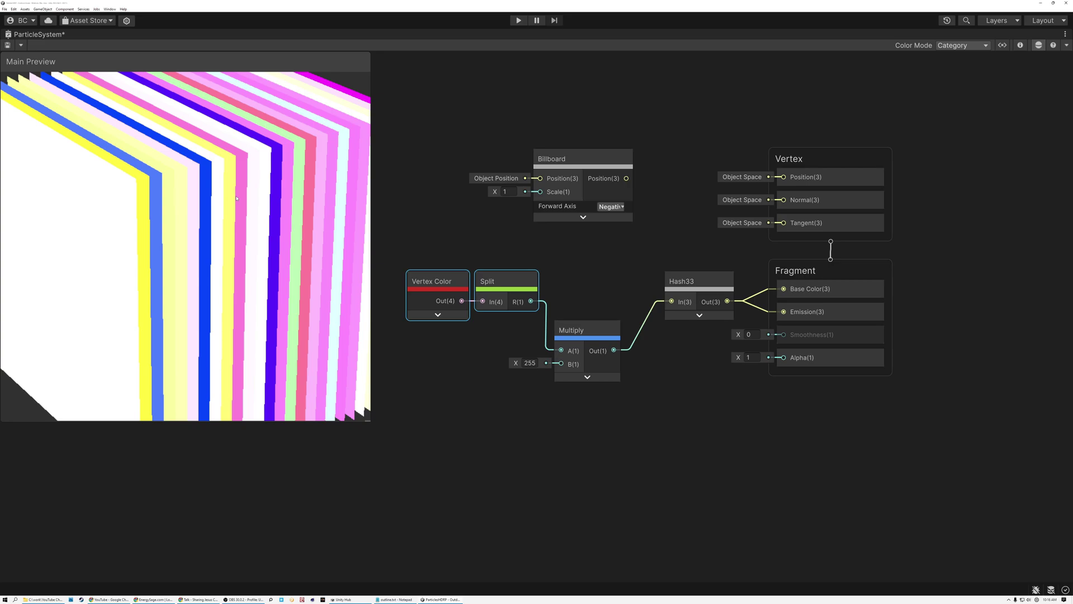
{"action": "scroll", "coordinate": [236, 198], "scroll_direction": "down", "scroll_amount": 2}
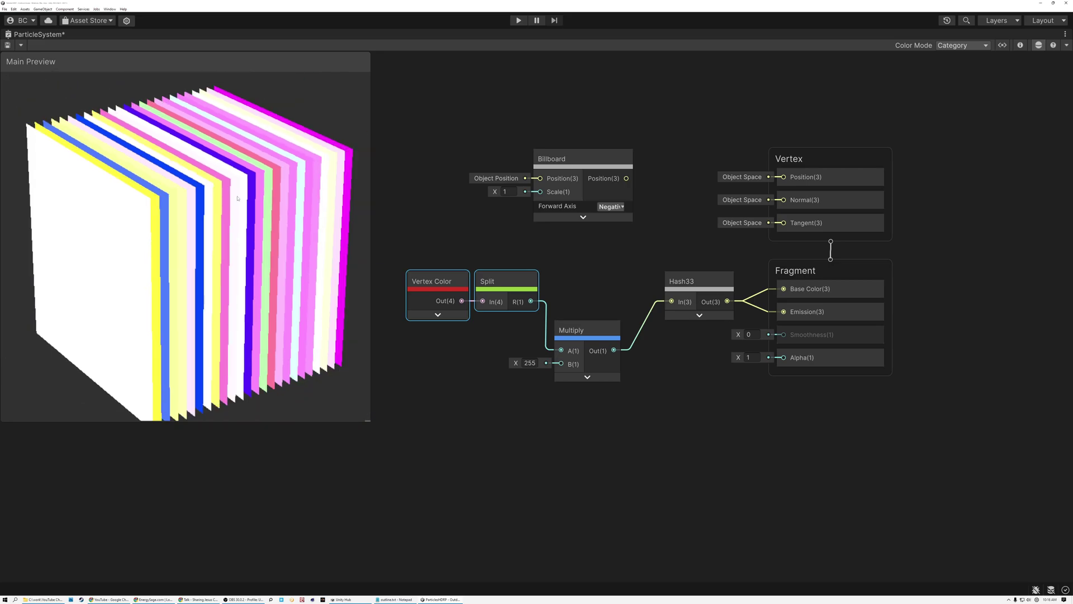
{"action": "left_click_drag", "start_coordinate": [276, 228], "coordinate": [565, 205]}
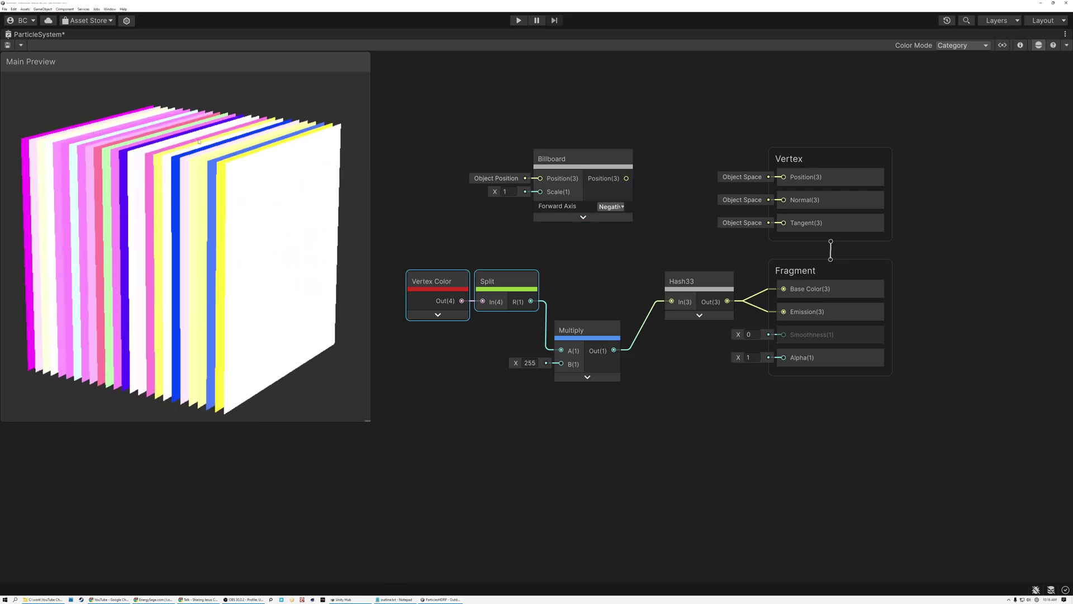
{"action": "left_click_drag", "start_coordinate": [207, 146], "coordinate": [161, 177]}
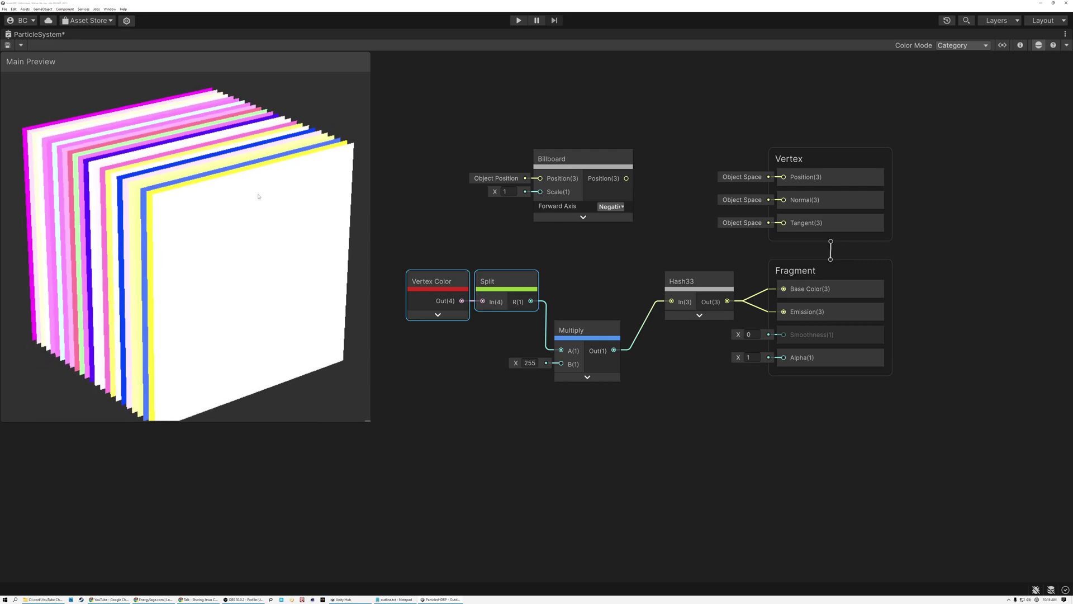
{"action": "left_click_drag", "start_coordinate": [143, 199], "coordinate": [157, 211]}
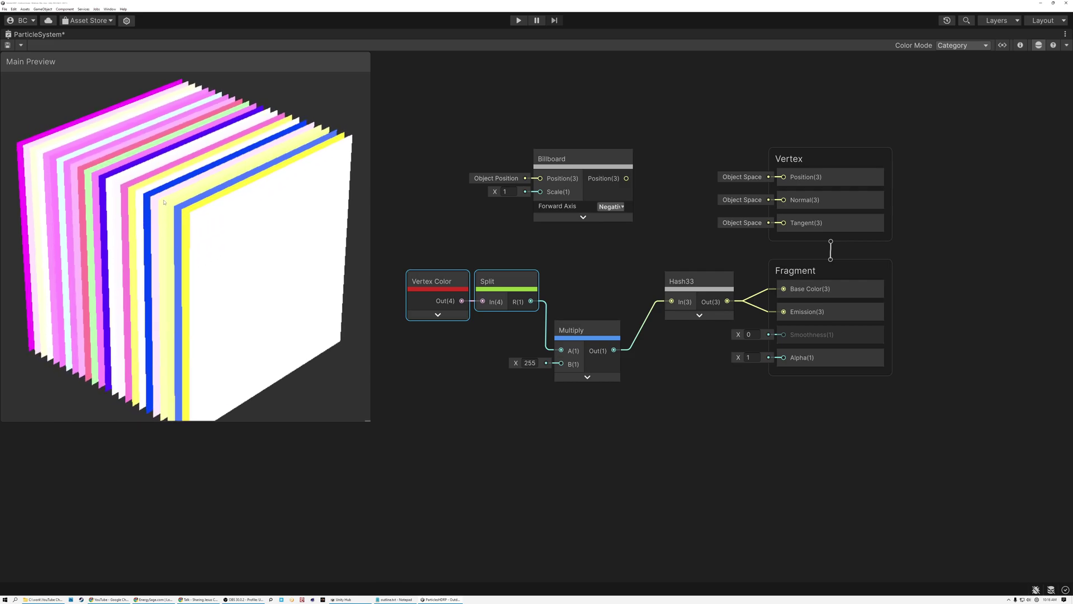
{"action": "left_click_drag", "start_coordinate": [229, 211], "coordinate": [200, 205]}
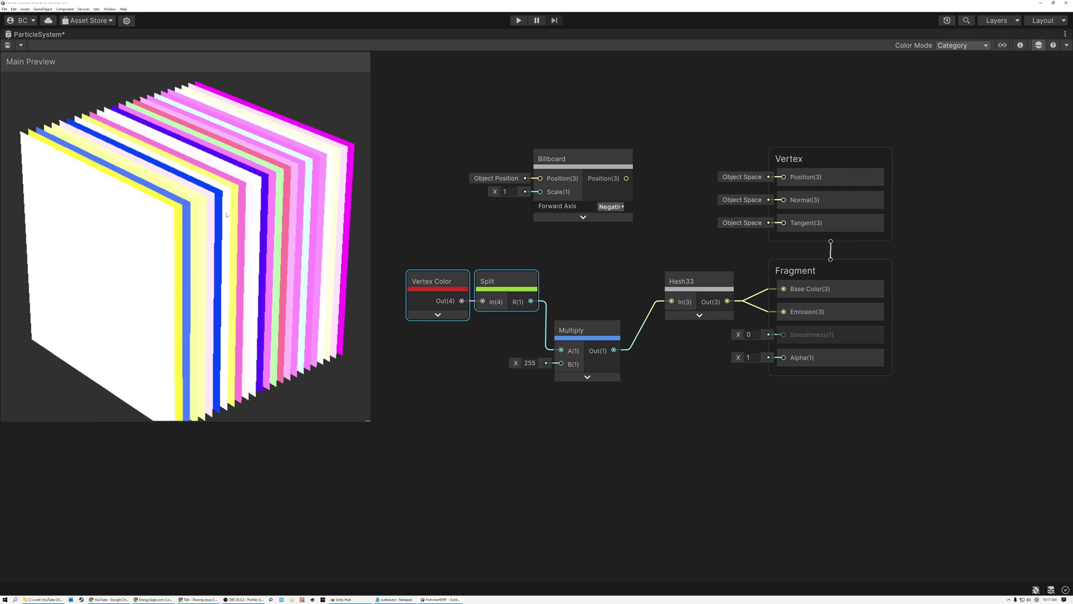
{"action": "scroll", "coordinate": [229, 203], "scroll_direction": "up", "scroll_amount": 4}
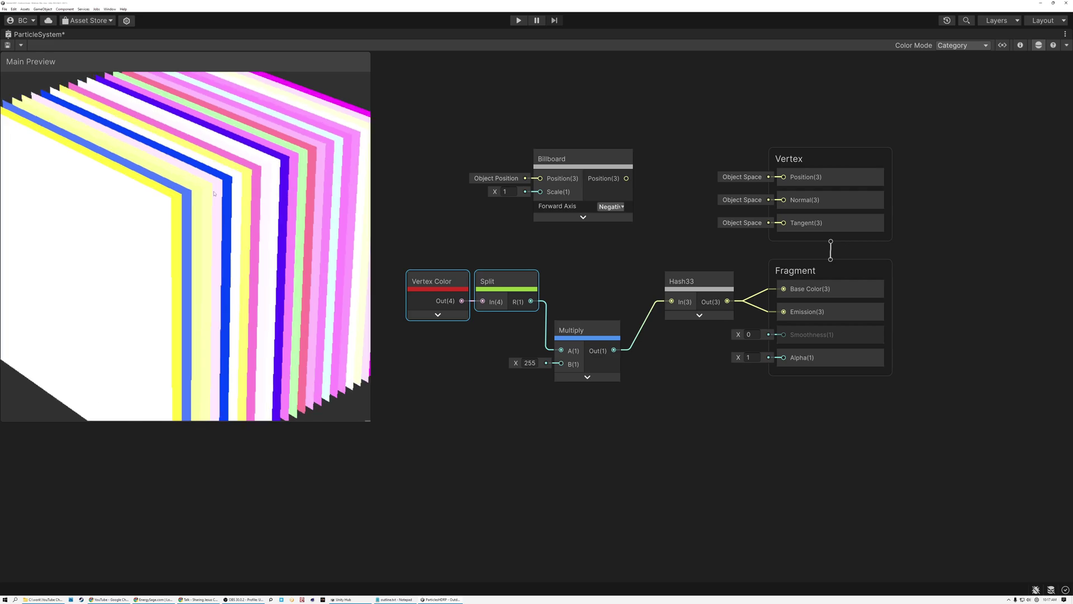
{"action": "mouse_move", "coordinate": [287, 197]}
{"action": "left_mouse_down"}
{"action": "mouse_move", "coordinate": [246, 196]}
{"action": "mouse_move", "coordinate": [271, 188]}
{"action": "left_mouse_up"}
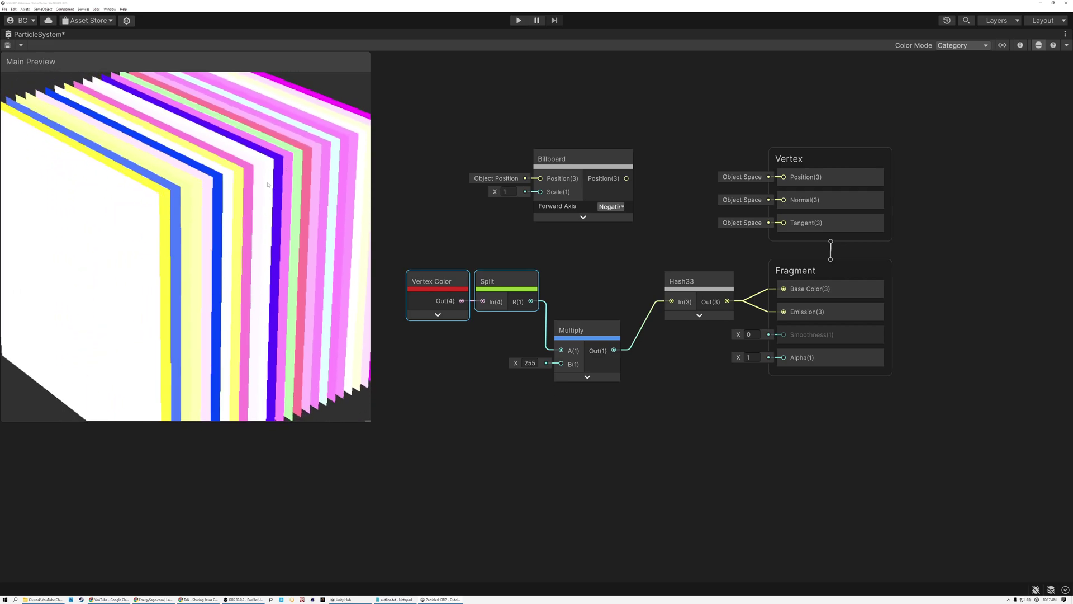
{"action": "scroll", "coordinate": [221, 286], "scroll_direction": "down", "scroll_amount": 5}
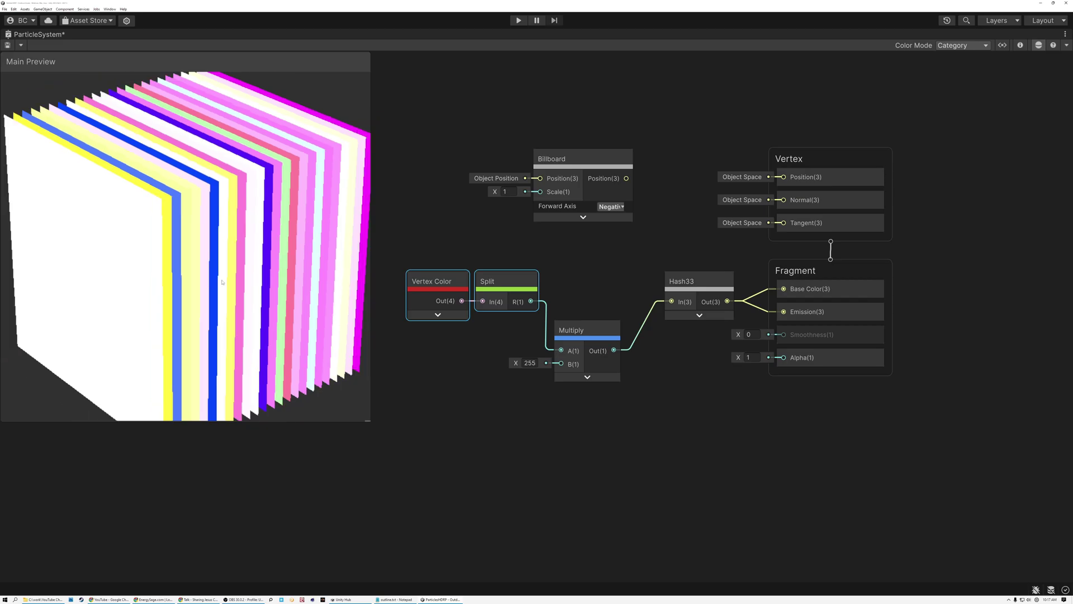
Move the Multiply node closer to Hash33 and shift the Split node away from Vertex Color to space out the chain
{"action": "left_click_drag", "start_coordinate": [494, 245], "coordinate": [691, 438]}
{"action": "scroll", "coordinate": [692, 439], "scroll_direction": "up", "scroll_amount": 3}
{"action": "left_click_drag", "start_coordinate": [824, 261], "coordinate": [835, 259]}
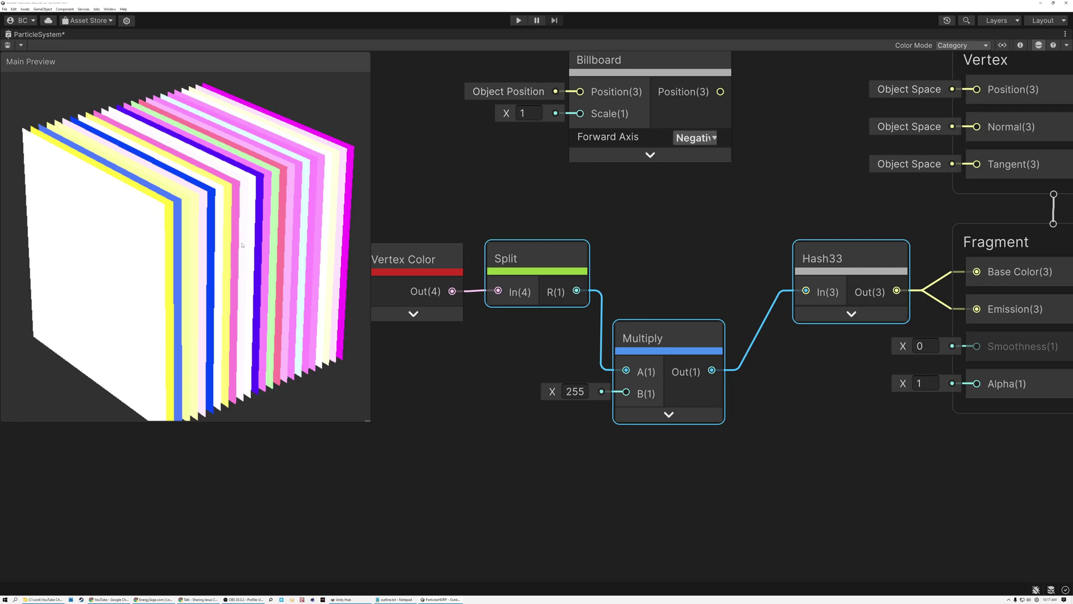
{"action": "left_click_drag", "start_coordinate": [242, 245], "coordinate": [177, 278]}
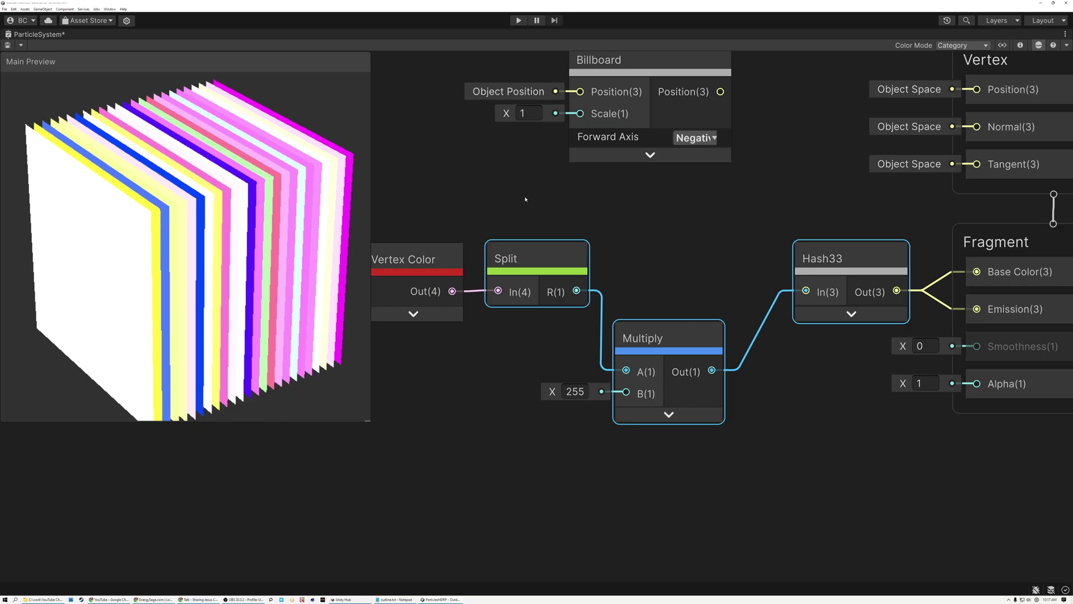
{"action": "left_click_drag", "start_coordinate": [670, 340], "coordinate": [719, 336]}
{"action": "left_click", "coordinate": [673, 272]}
{"action": "left_click_drag", "start_coordinate": [537, 259], "coordinate": [567, 258]}
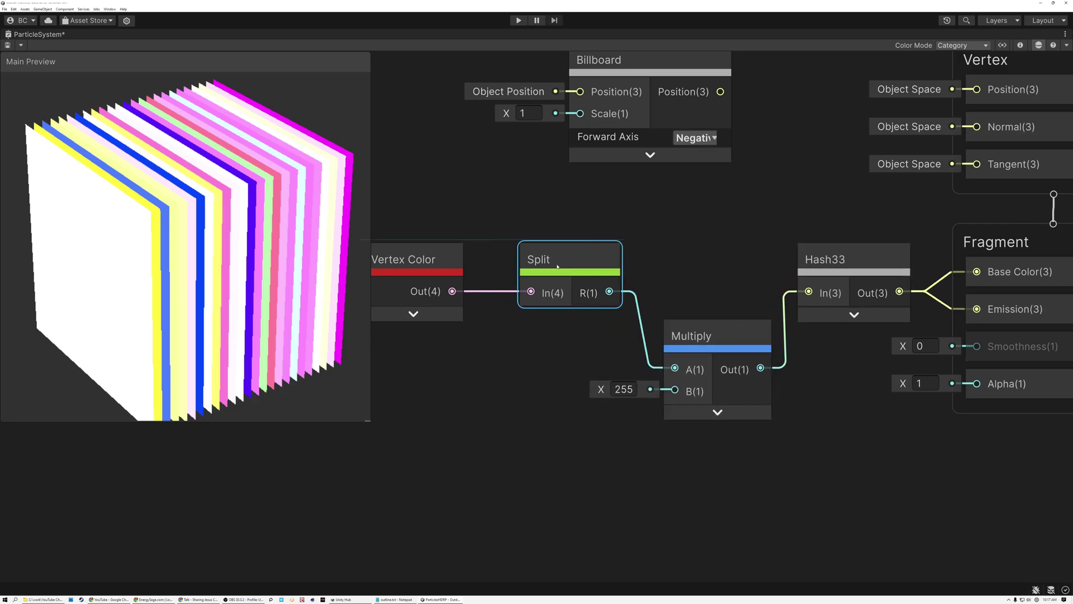
Review the node chain from Vertex Color through Split and Multiply to Hash33 against the layers in the main preview
{"action": "left_click_drag", "start_coordinate": [453, 291], "coordinate": [805, 416]}
{"action": "left_click_drag", "start_coordinate": [515, 173], "coordinate": [836, 448]}
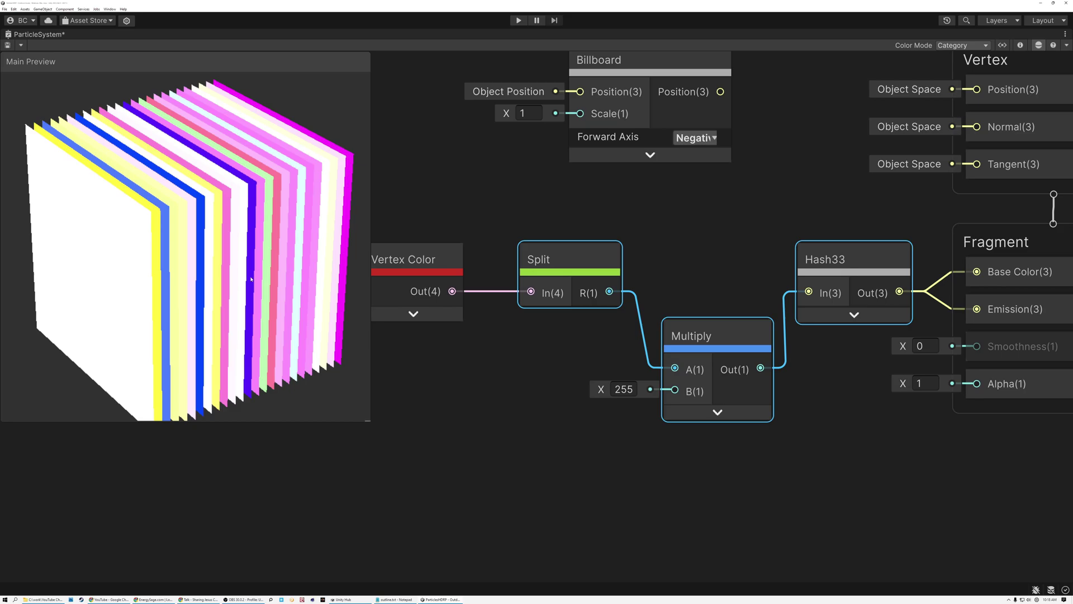
{"action": "scroll", "coordinate": [582, 201], "scroll_direction": "down", "scroll_amount": 5}
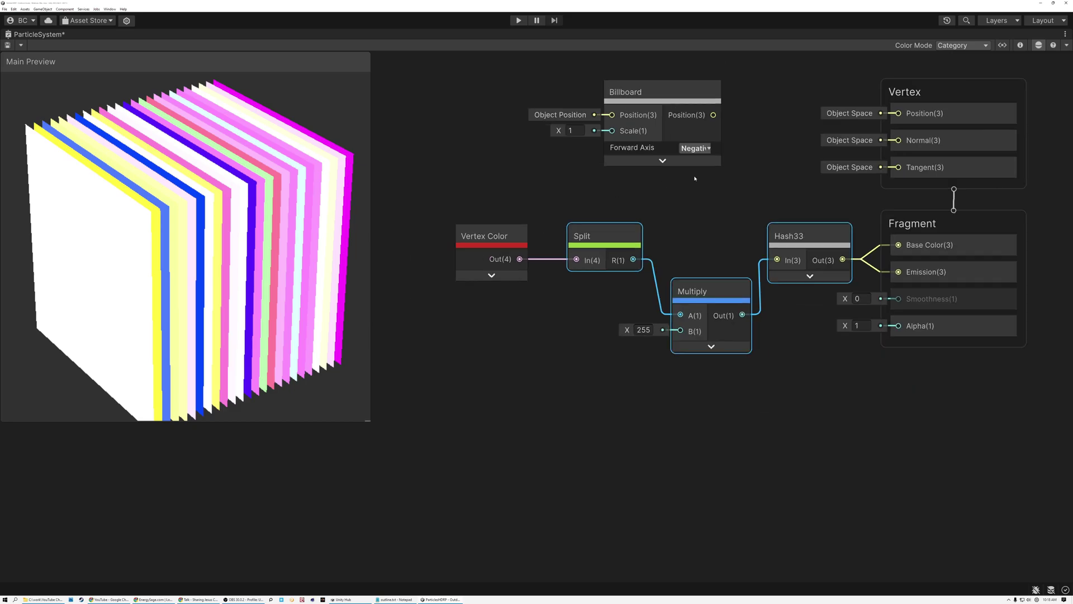
{"action": "scroll", "coordinate": [667, 281], "scroll_direction": "up", "scroll_amount": 1}
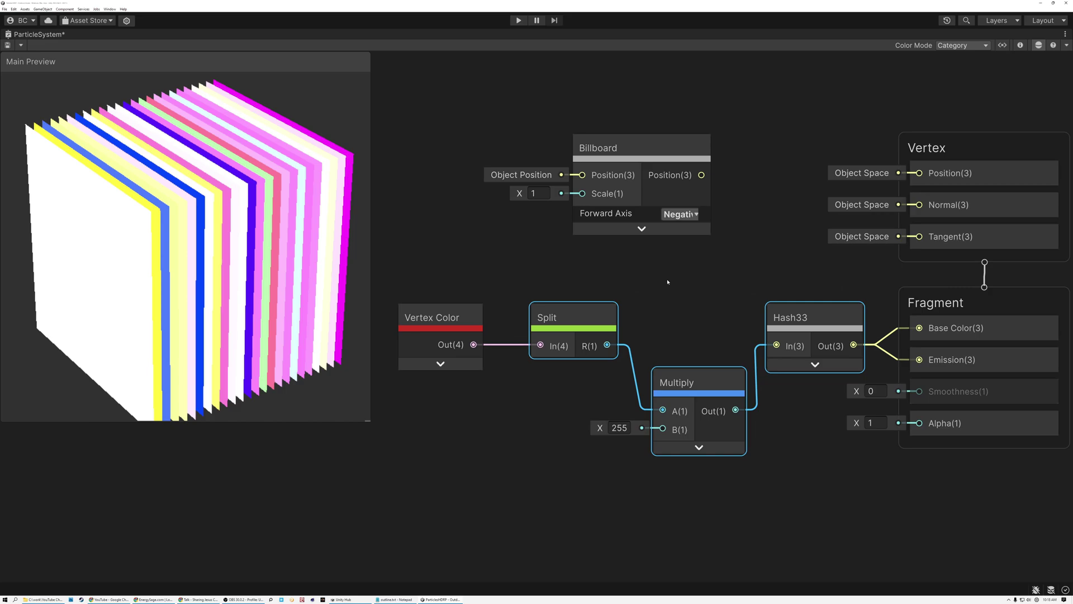
{"action": "left_click", "coordinate": [507, 268]}
{"action": "left_click_drag", "start_coordinate": [819, 529], "coordinate": [819, 530]}
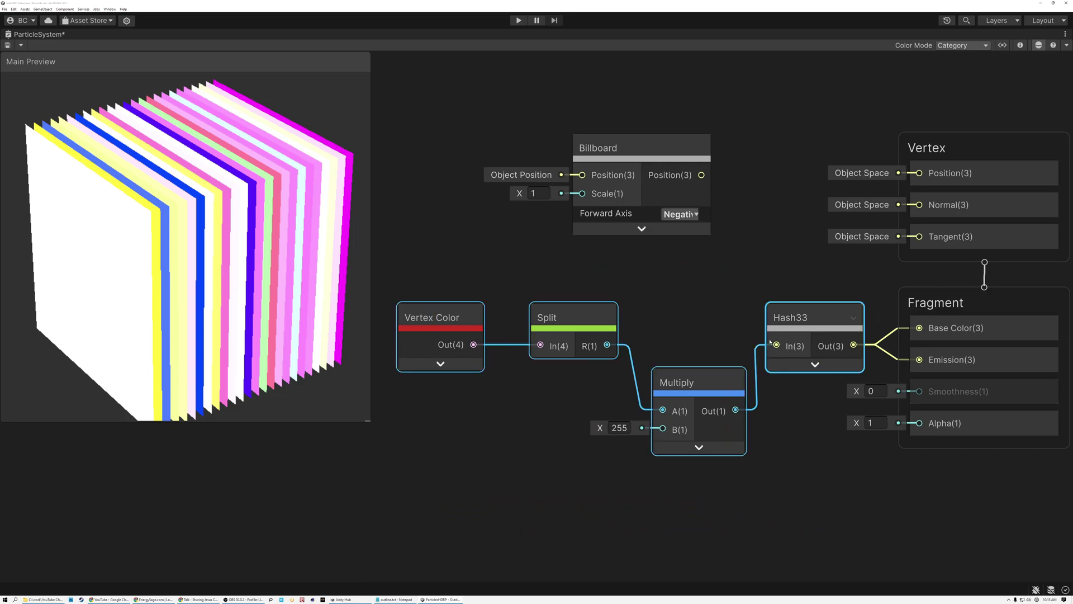
{"action": "left_click_drag", "start_coordinate": [256, 272], "coordinate": [221, 235]}
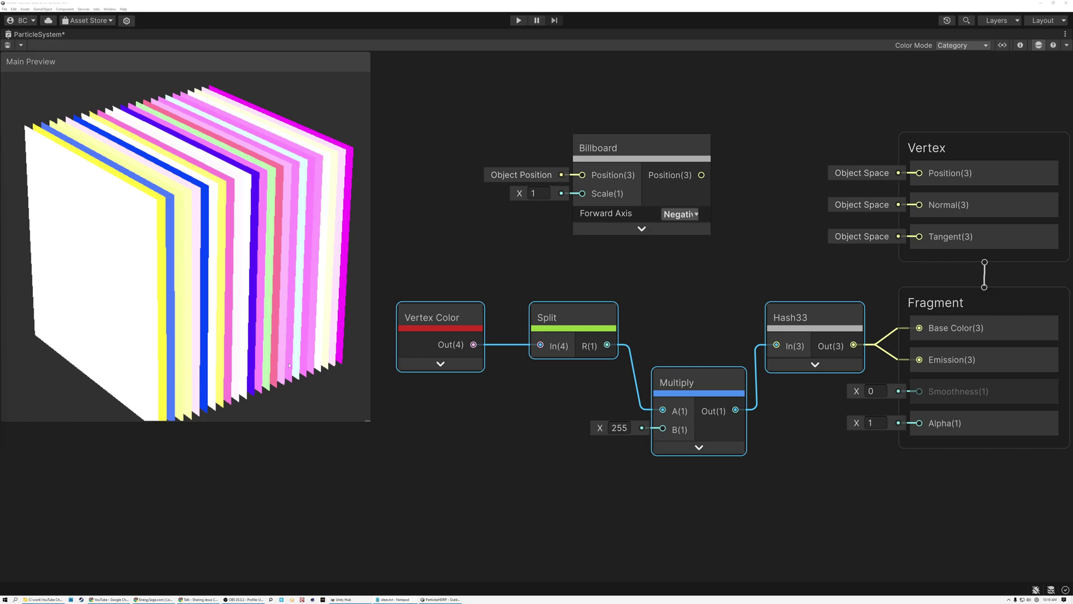
{"action": "scroll", "coordinate": [245, 283], "scroll_direction": "down", "scroll_amount": 5}
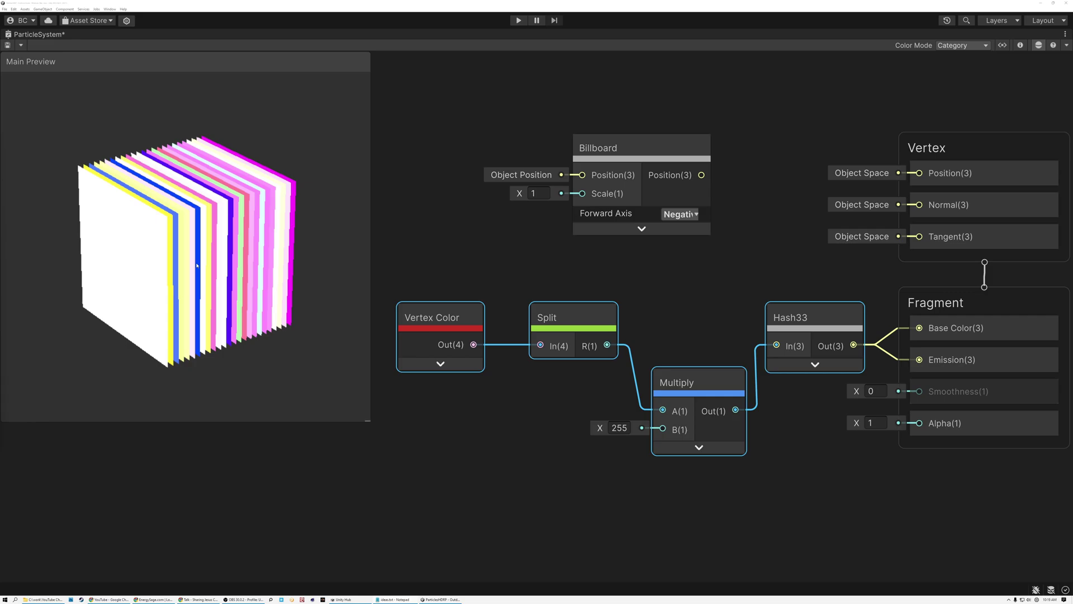
{"action": "left_click_drag", "start_coordinate": [197, 265], "coordinate": [237, 300]}
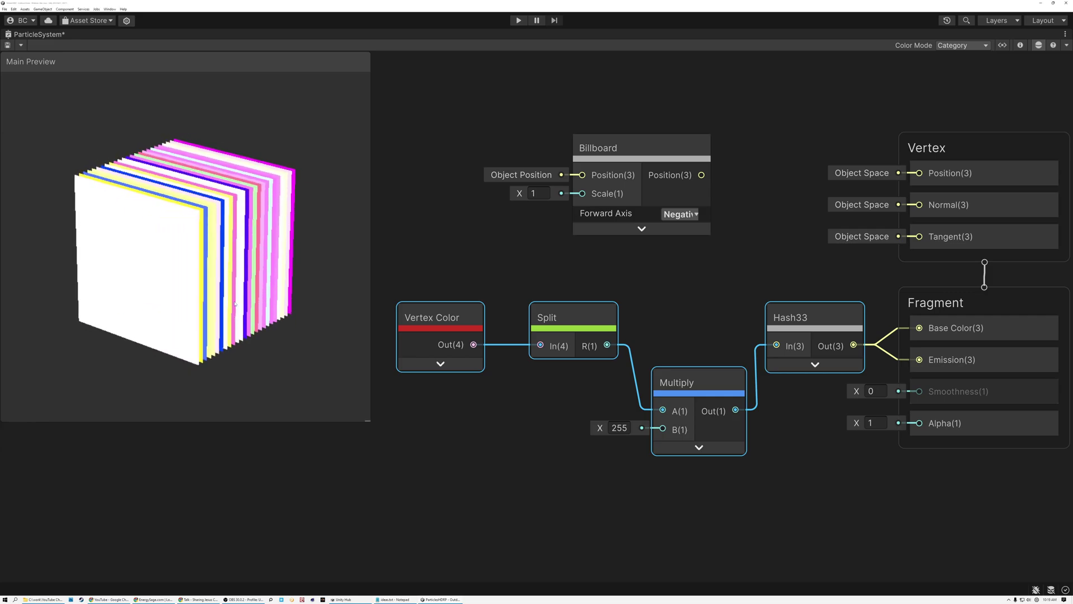
{"action": "scroll", "coordinate": [237, 291], "scroll_direction": "up", "scroll_amount": 2}
{"action": "scroll", "coordinate": [237, 291], "scroll_direction": "up", "scroll_amount": 2}
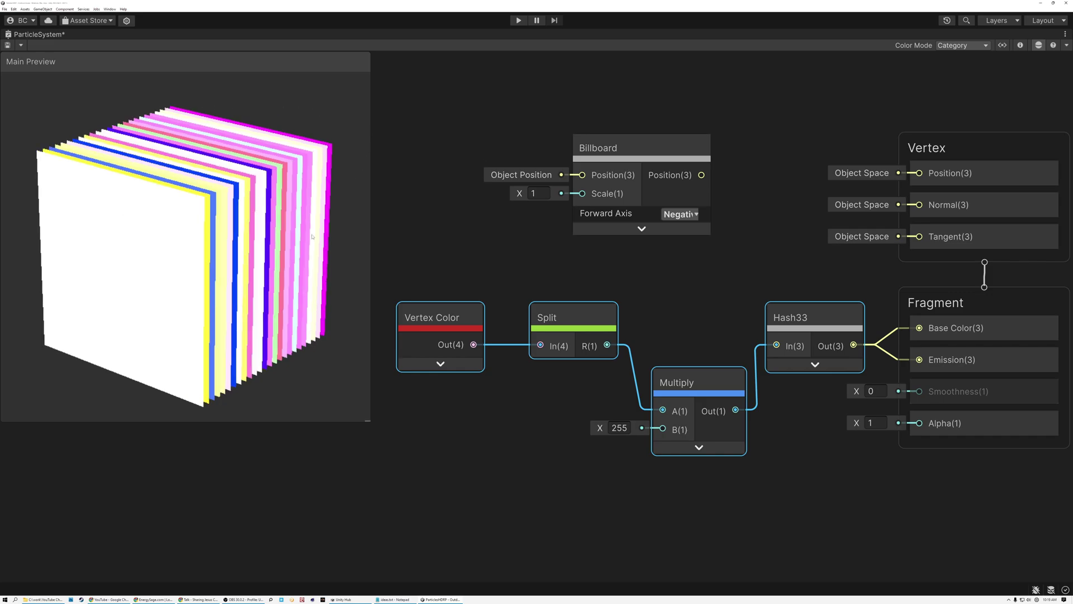
Try Billboard's Position output on the Vertex Position input, remove that connection, and rotate the particle stack in the main preview
{"action": "left_click", "coordinate": [665, 154]}
{"action": "left_click_drag", "start_coordinate": [702, 175], "coordinate": [919, 173]}
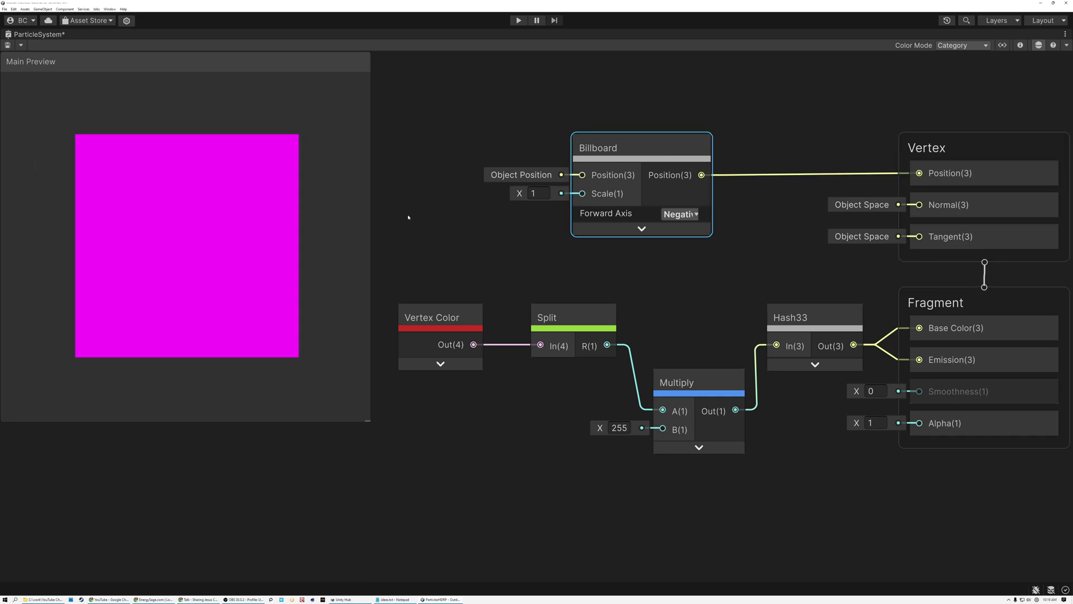
{"action": "left_click", "coordinate": [769, 175]}
{"action": "key", "text": "Delete"}
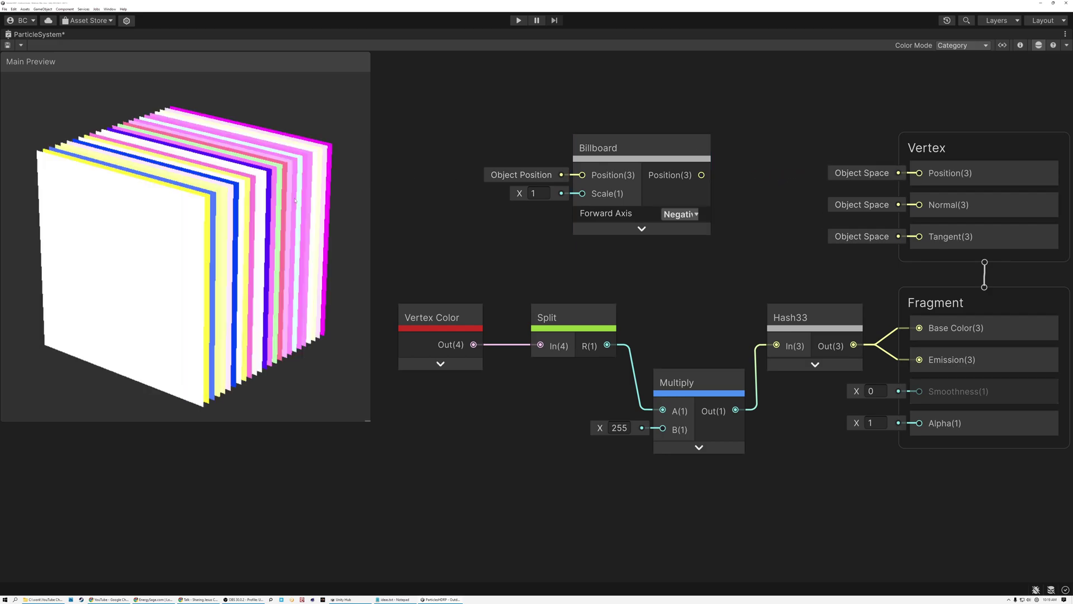
{"action": "left_click_drag", "start_coordinate": [289, 194], "coordinate": [309, 217]}
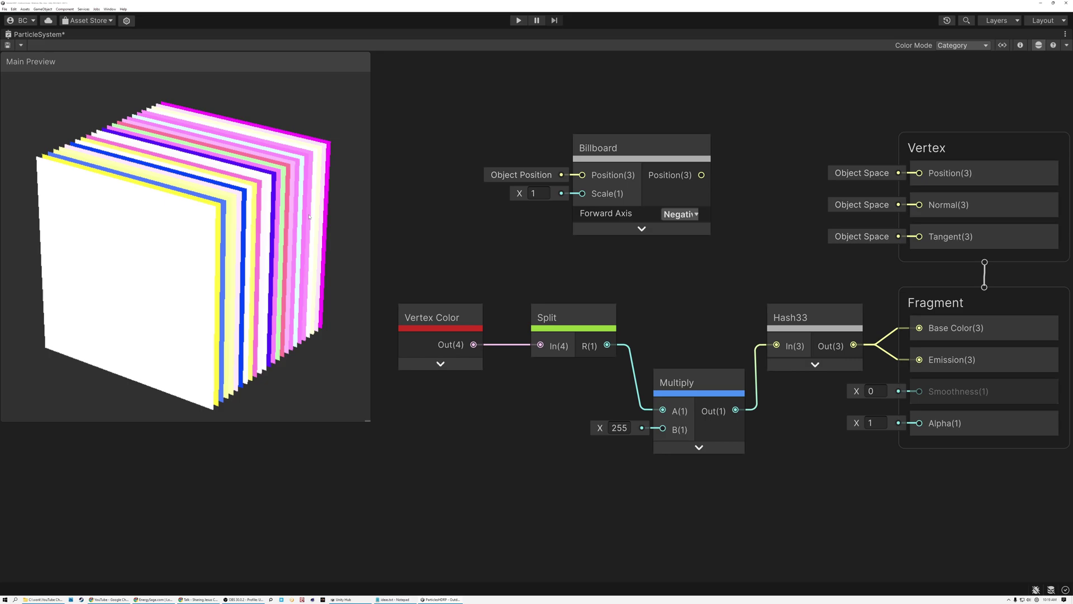